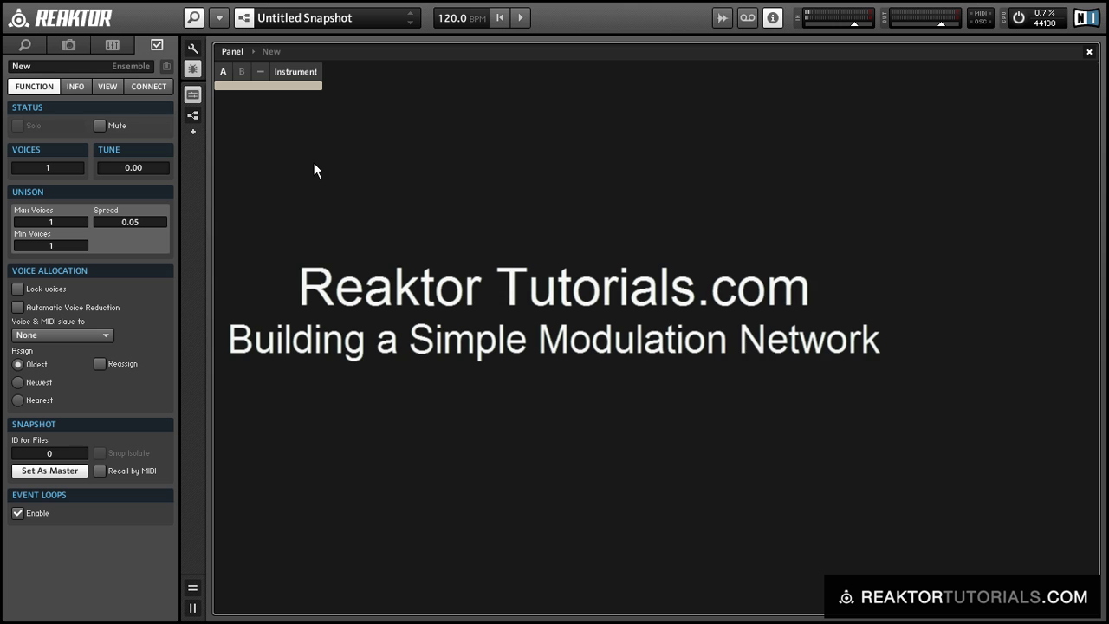
Step: Switch to Structure view and open the Instrument to reveal its L and R inputs and outputs
click(274, 51)
double_click(328, 109)
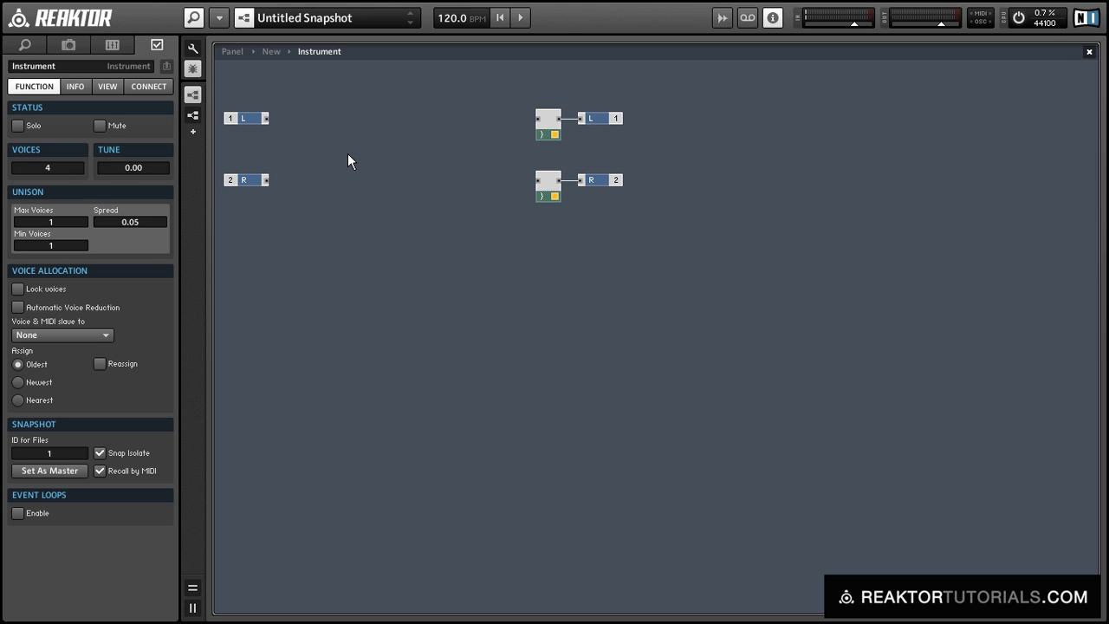
Step: Insert a new 1in1out macro into the Instrument and open it
right_click(415, 354)
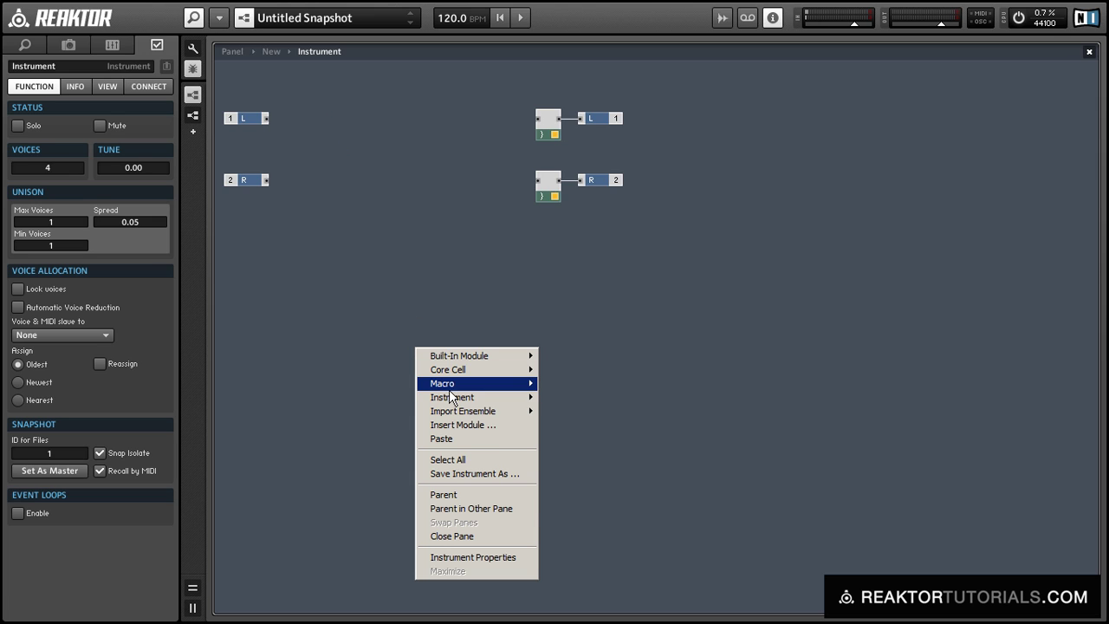
mouse_move(475, 383)
click(575, 412)
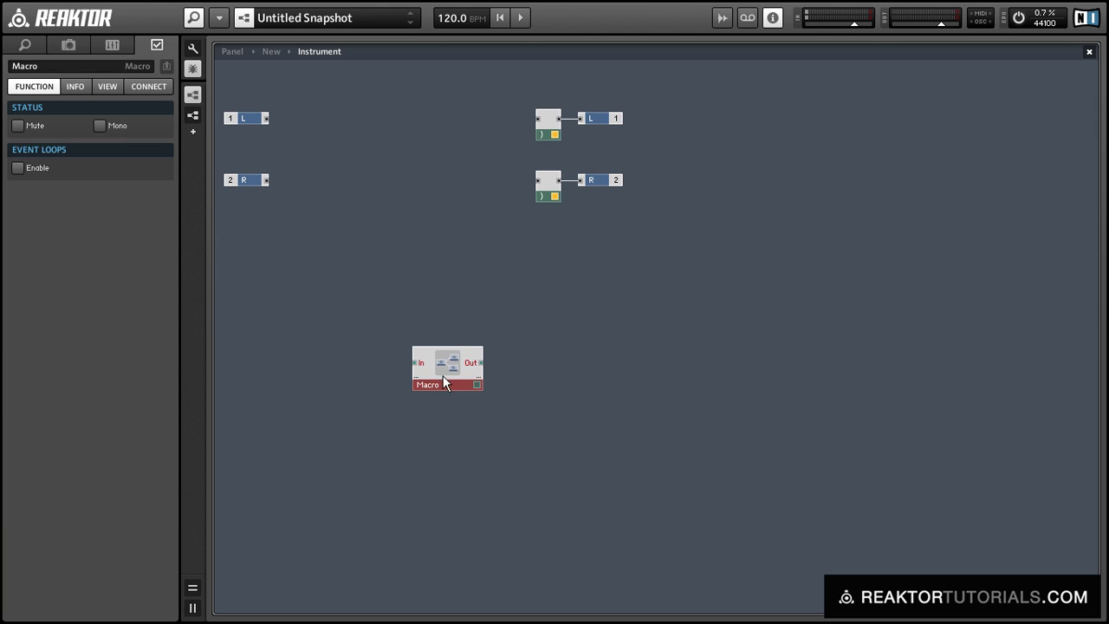
drag(443, 383, 434, 289)
double_click(436, 285)
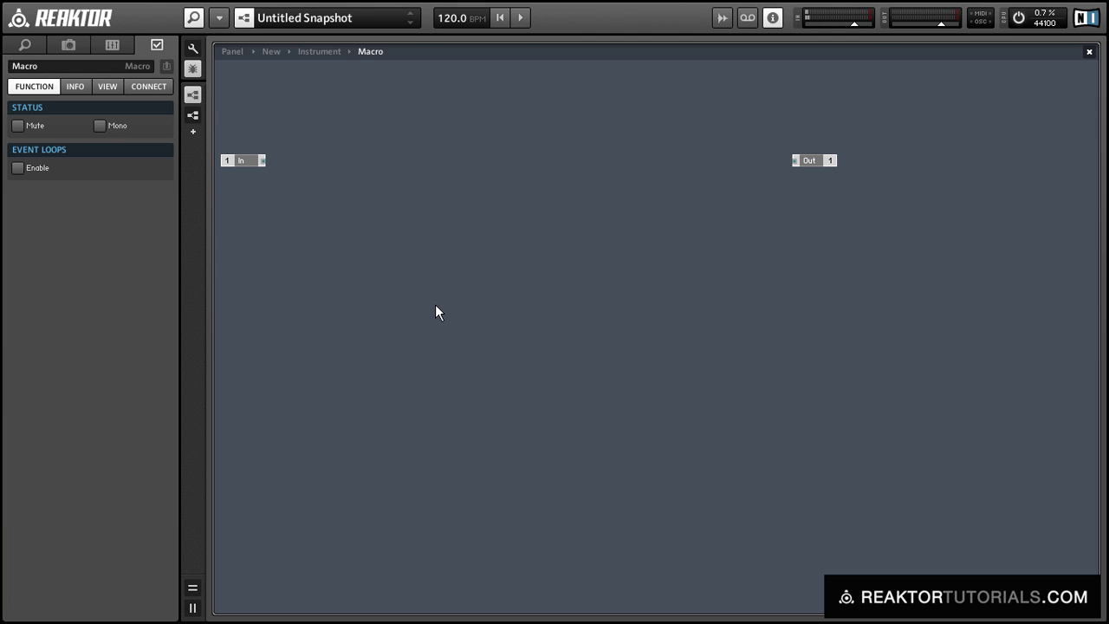
Step: Rename the In port to Min and add a second input port named Max
click(246, 163)
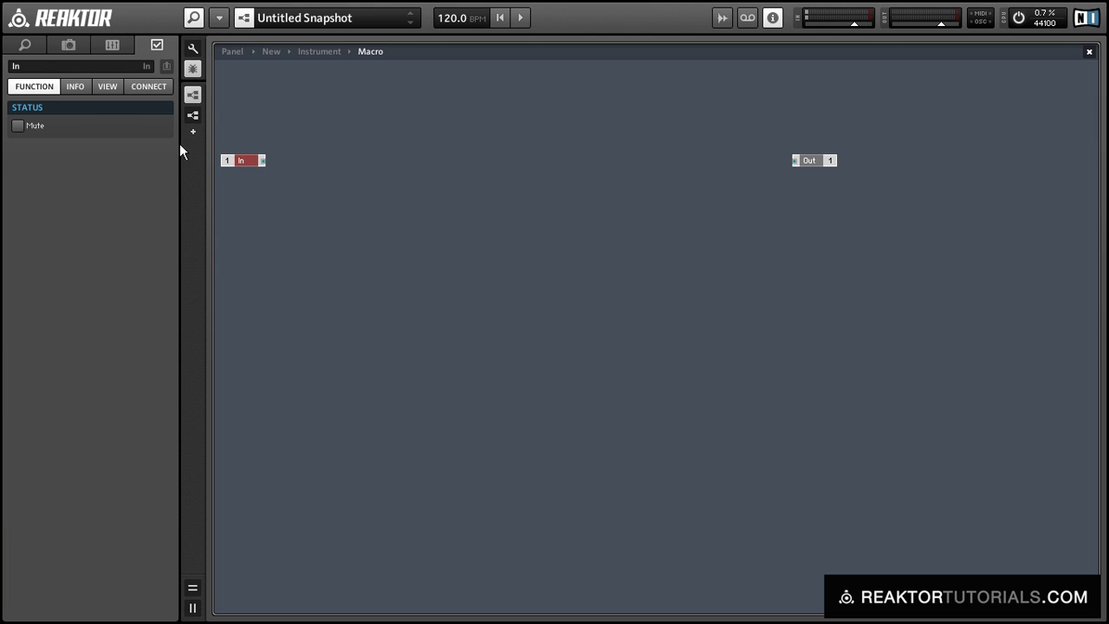
click(31, 66)
text(Min)
key(Return)
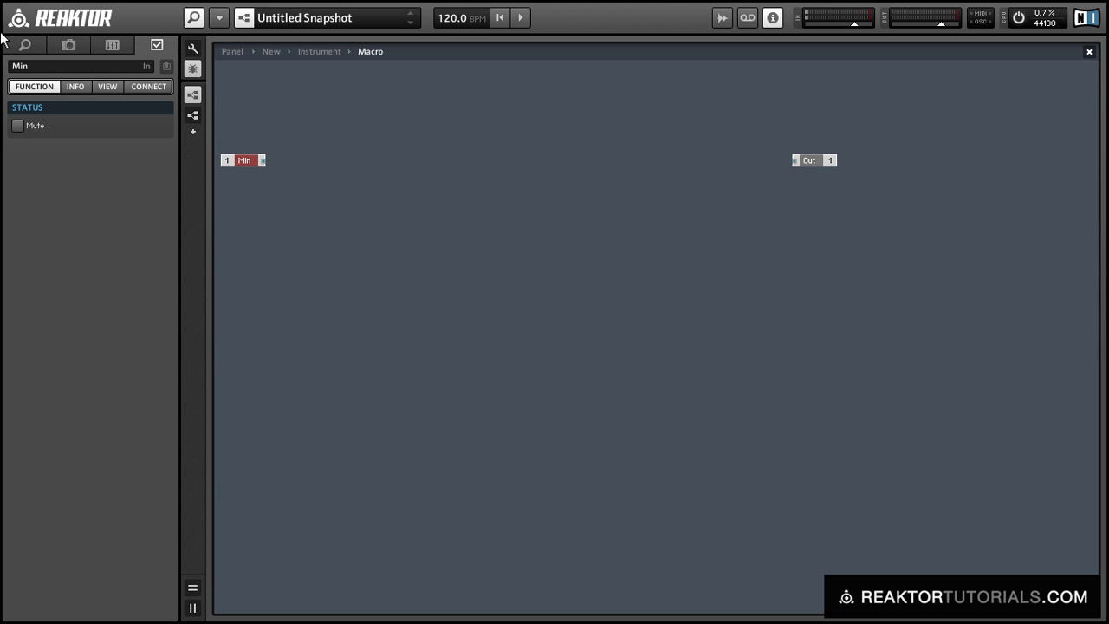
double_click(295, 215)
text(in)
key(Return)
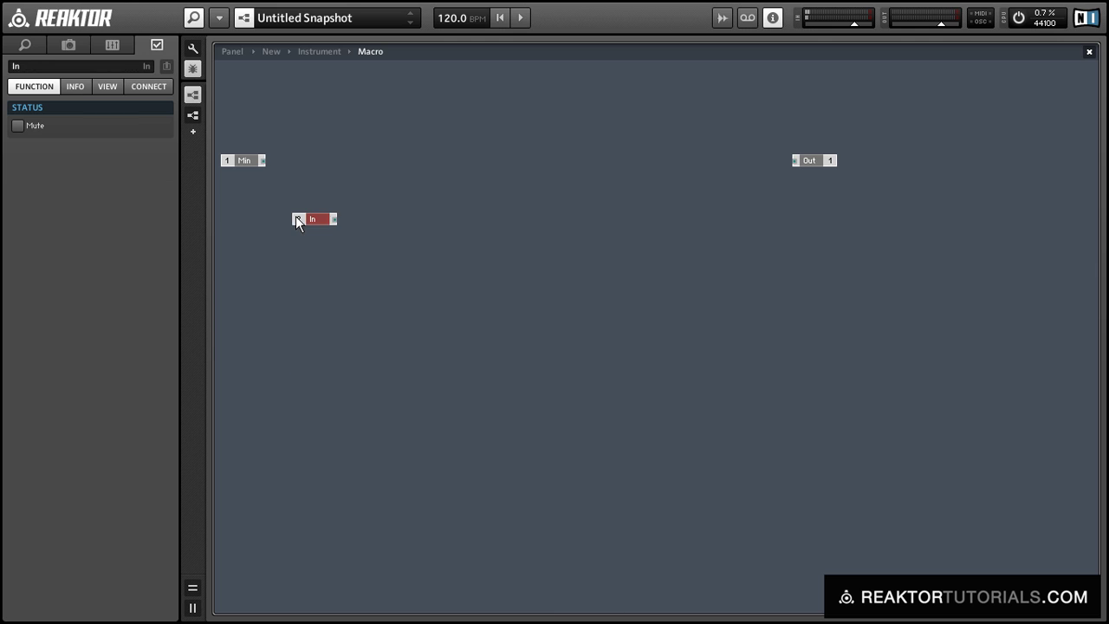
click(84, 65)
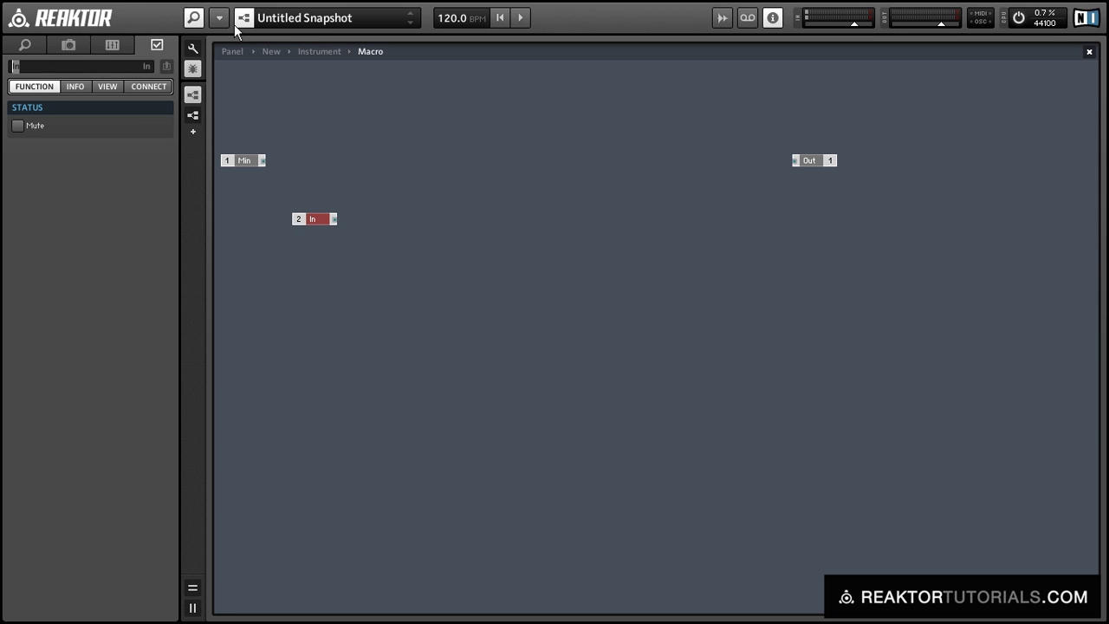
text(Max)
key(Return)
click(496, 267)
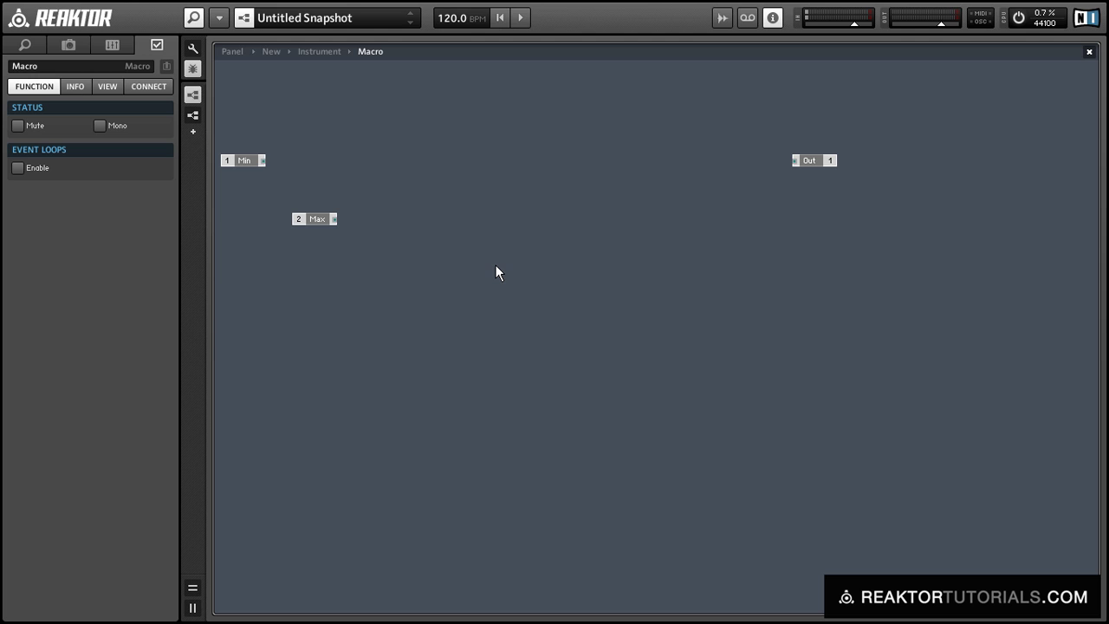
Step: Add a third input named Step, placing Step lower and Min beneath Max
double_click(495, 265)
key(Return)
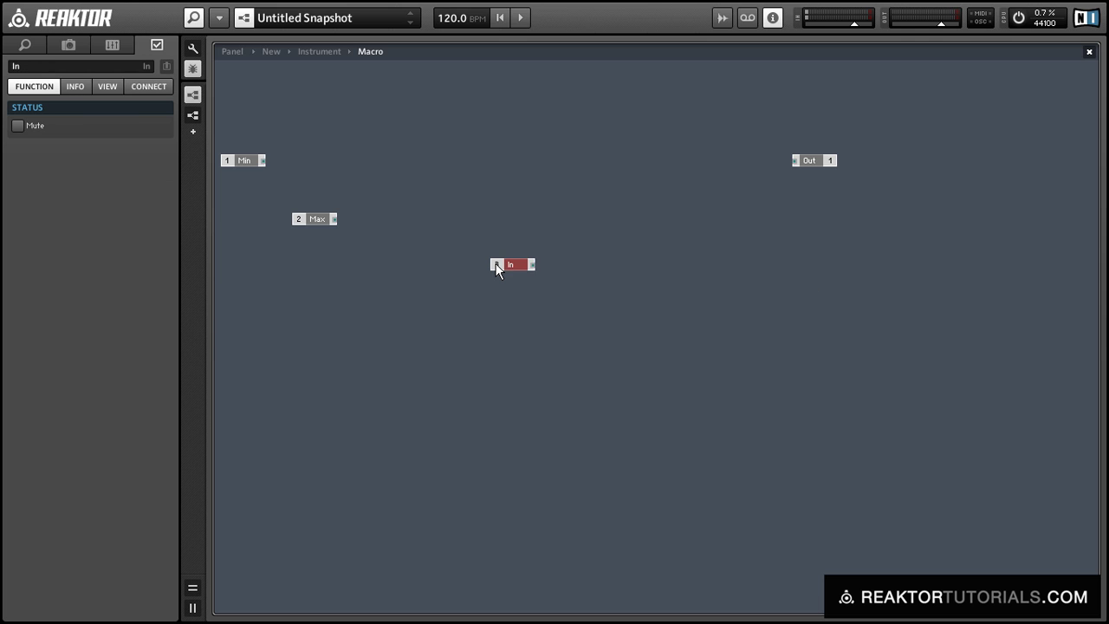
double_click(42, 71)
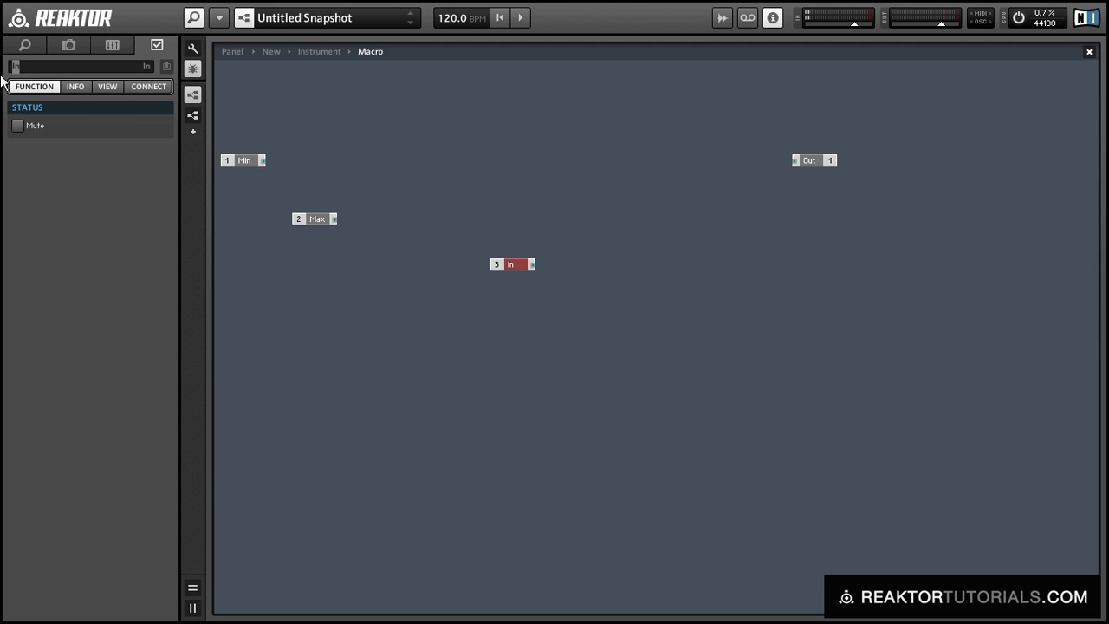
text(Step)
key(Return)
drag(515, 267, 454, 361)
drag(247, 163, 341, 247)
Step: Insert a Subtract module computing Max minus Min
click(427, 274)
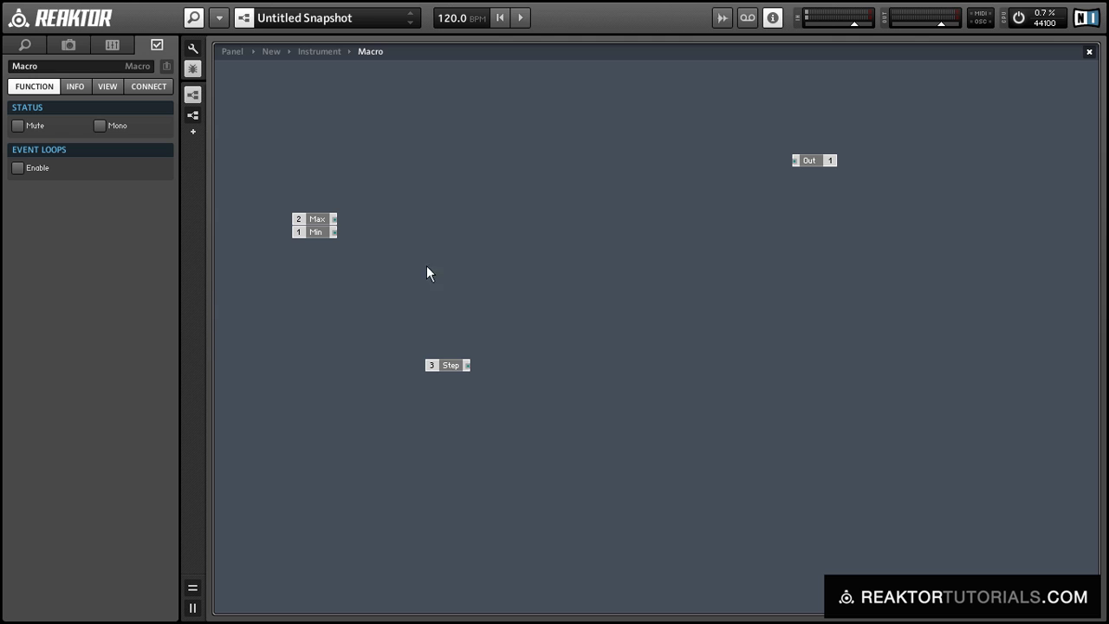
right_click(515, 223)
text(-)
key(Return)
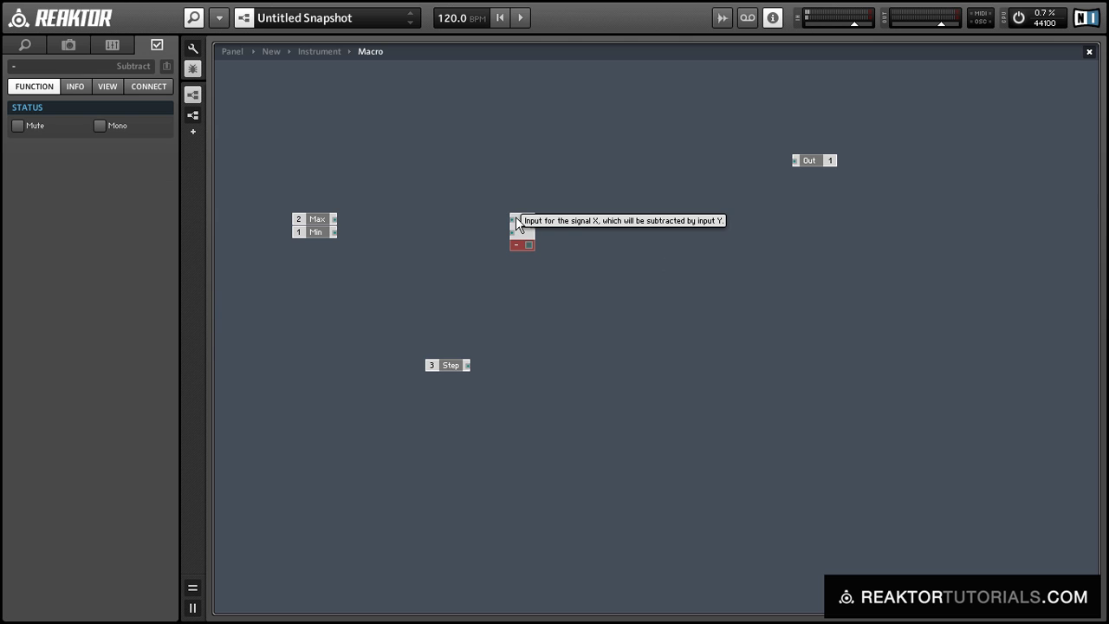
drag(513, 219, 361, 239)
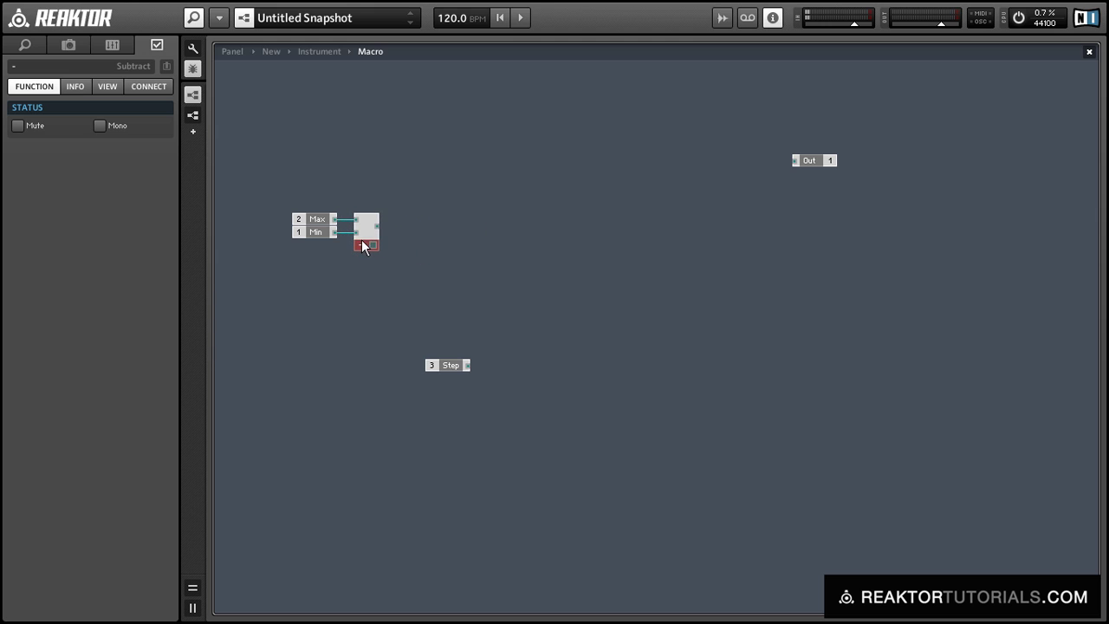
Step: Add a Multiply module beside Subtract and feed it the difference
click(416, 274)
right_click(414, 240)
text(x)
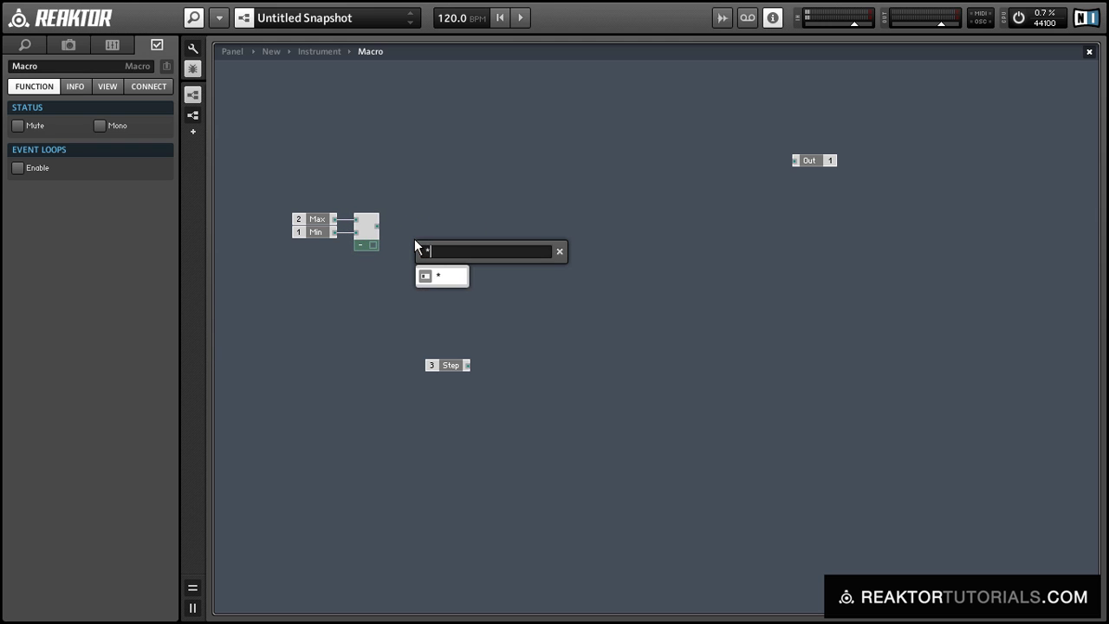
key(Return)
mouse_move(415, 240)
mouse_down()
mouse_move(396, 232)
mouse_move(414, 221)
mouse_move(479, 249)
mouse_up()
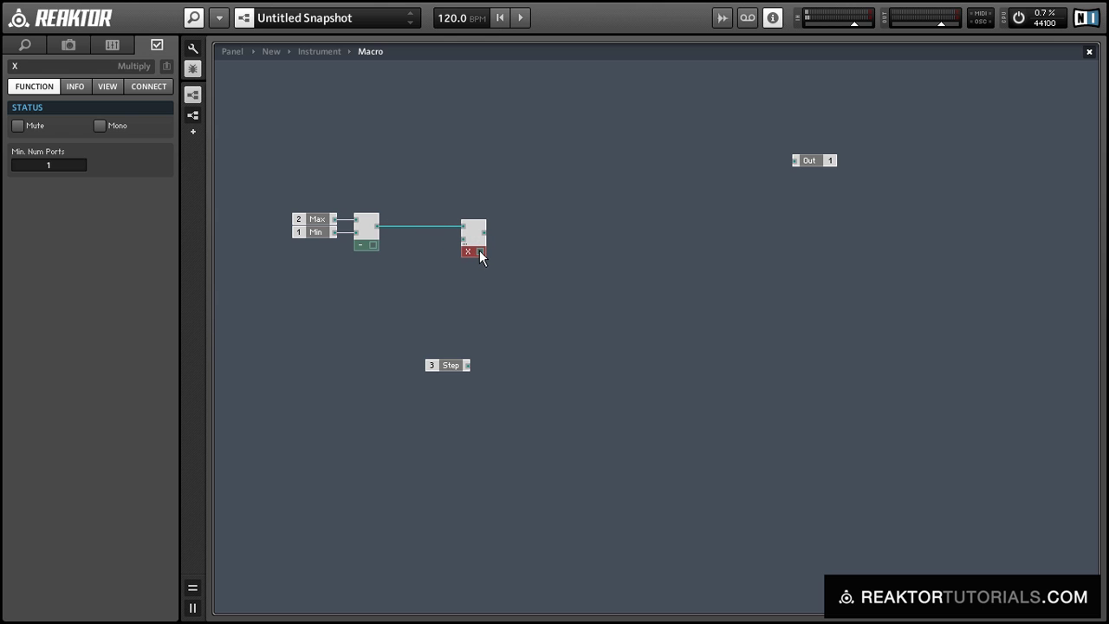
Step: Attach a Constant of 0.5 to Multiply's lower input
right_click(465, 247)
click(518, 264)
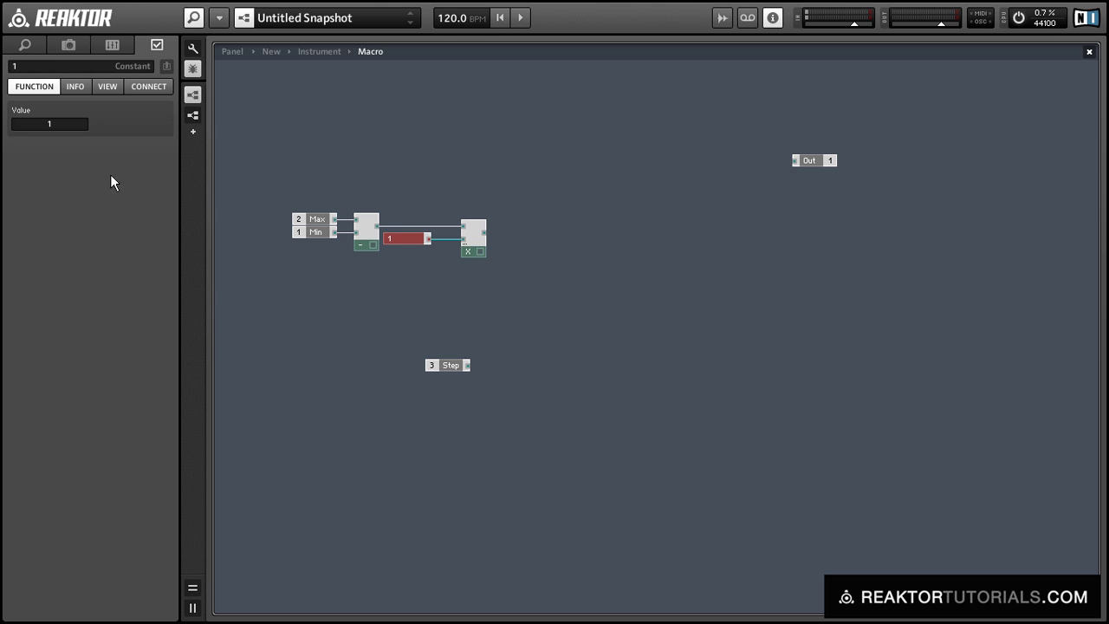
click(73, 128)
text(.5)
key(Return)
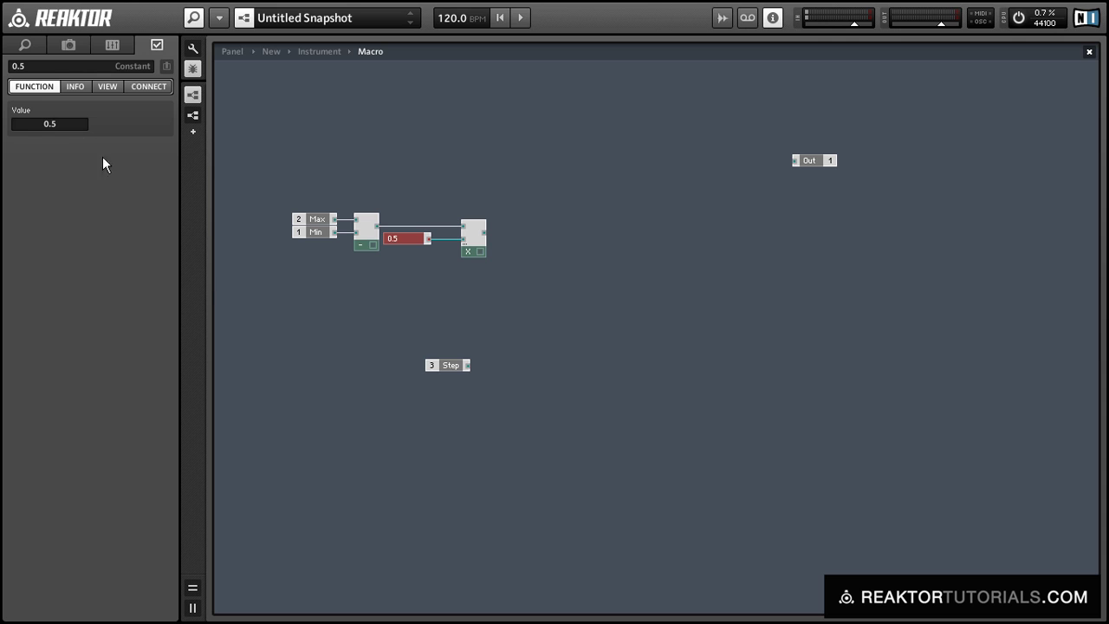
drag(395, 235, 399, 236)
click(481, 249)
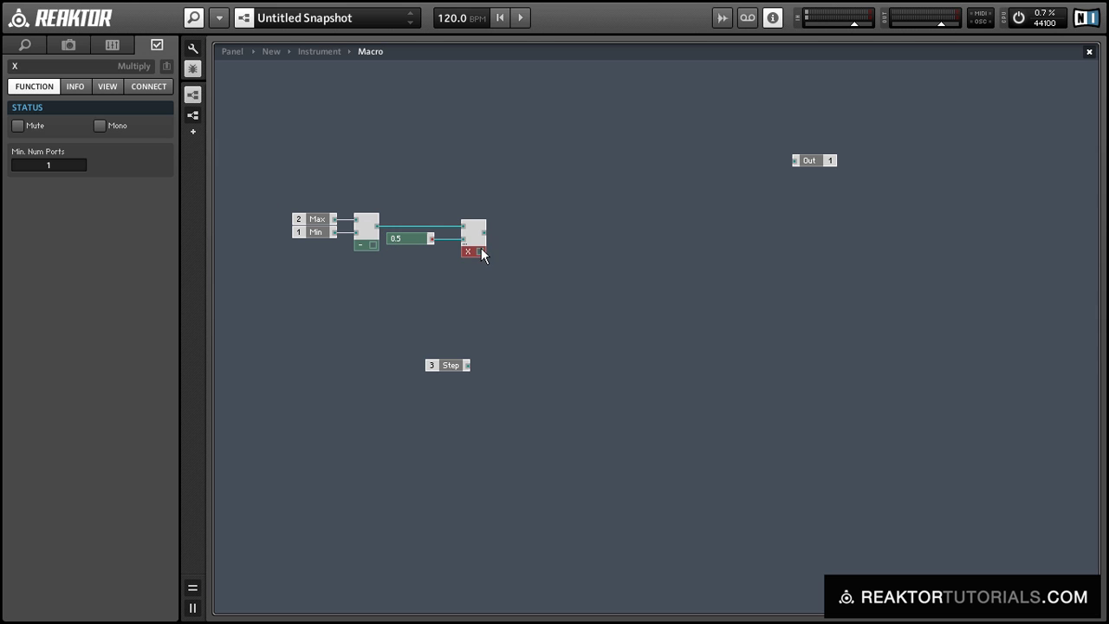
Step: Insert a Receive module below the 0.5 constant, feeding Multiply
click(515, 263)
double_click(515, 263)
text(recei)
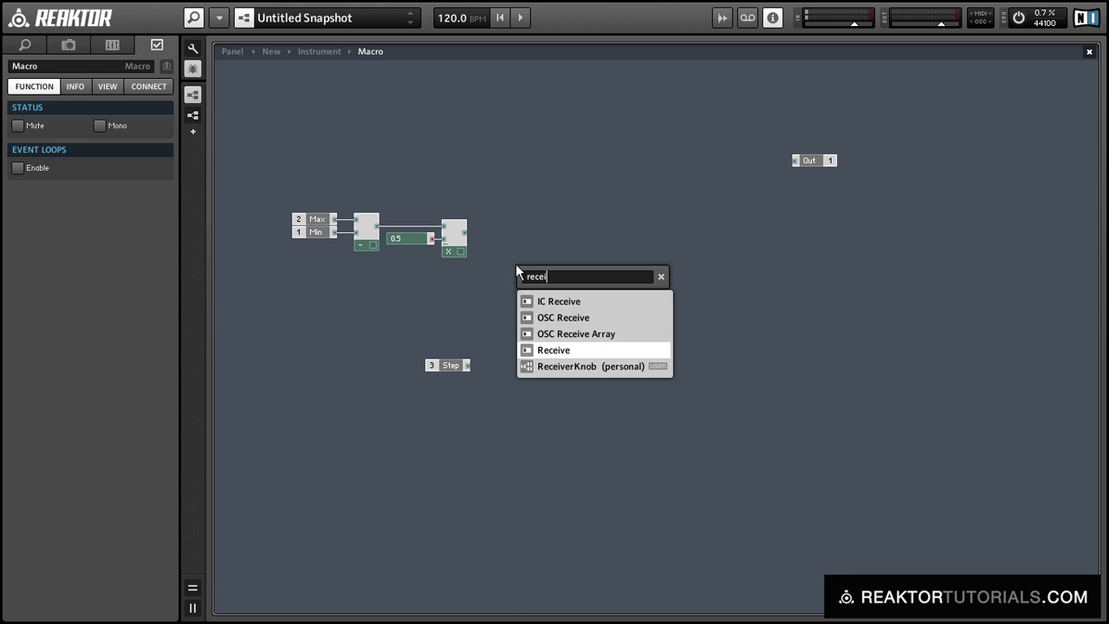
key(Return)
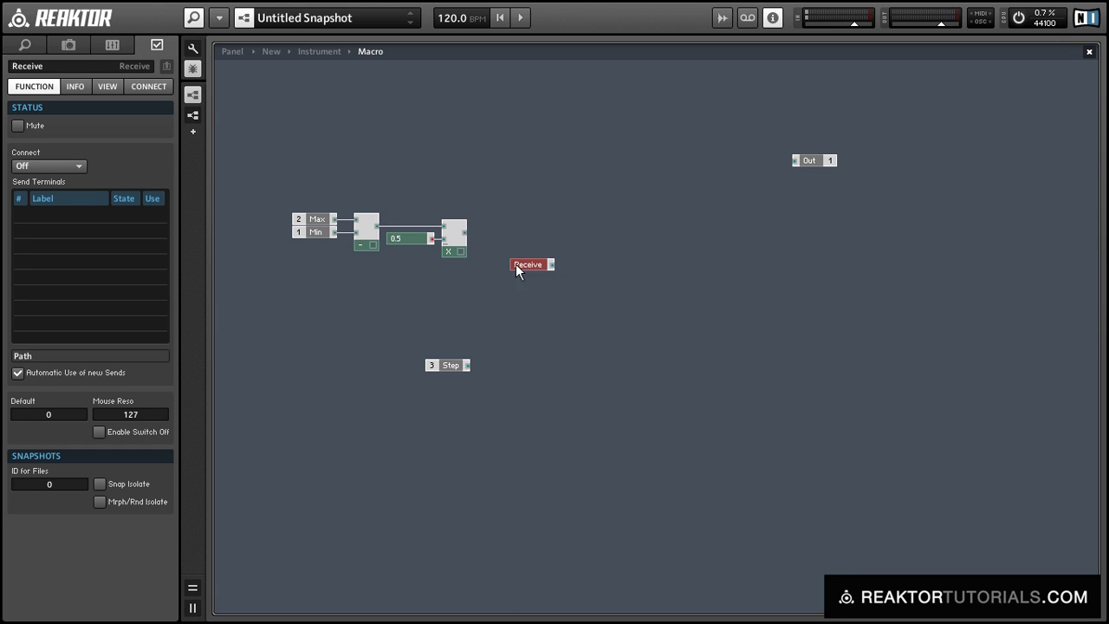
drag(518, 264, 393, 250)
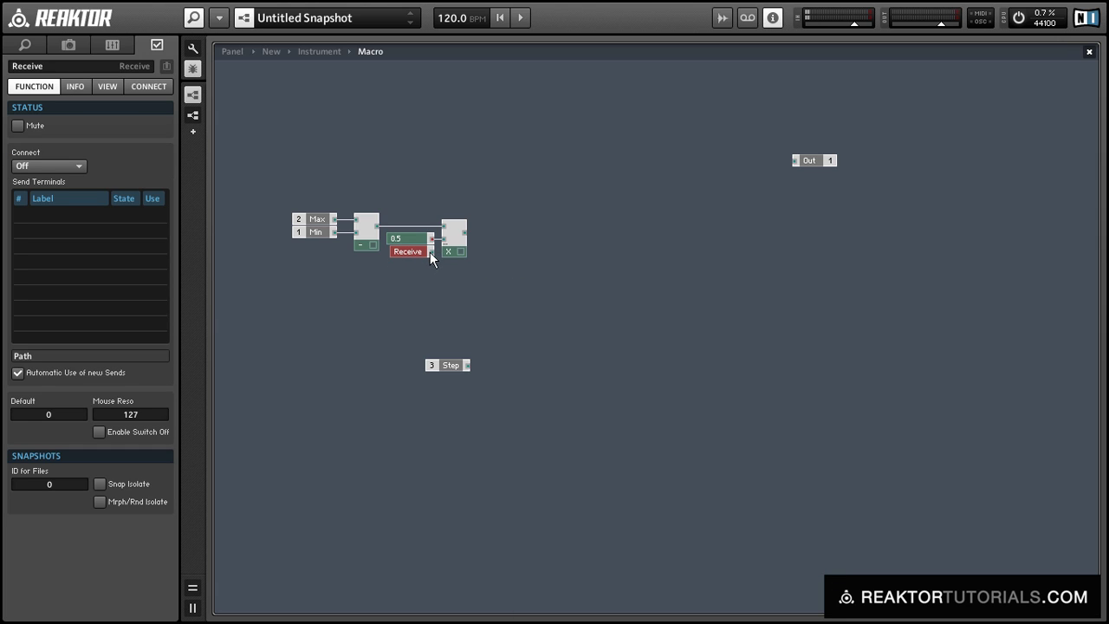
click(392, 311)
Step: Make the Receive control visible on the panel with Menu style
click(404, 253)
click(102, 87)
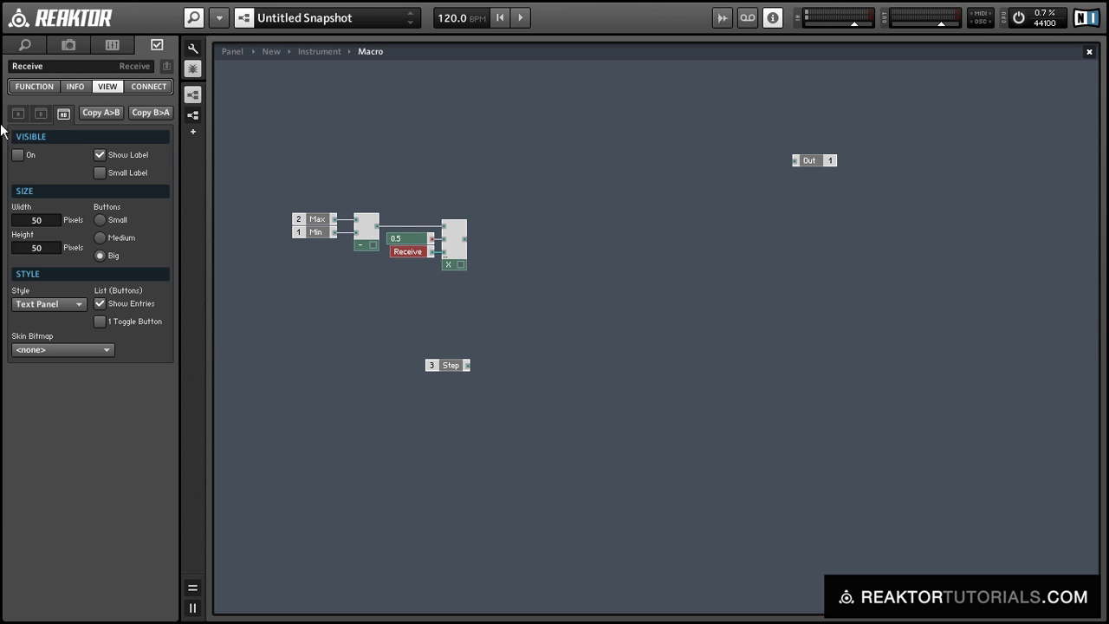
click(30, 155)
click(49, 305)
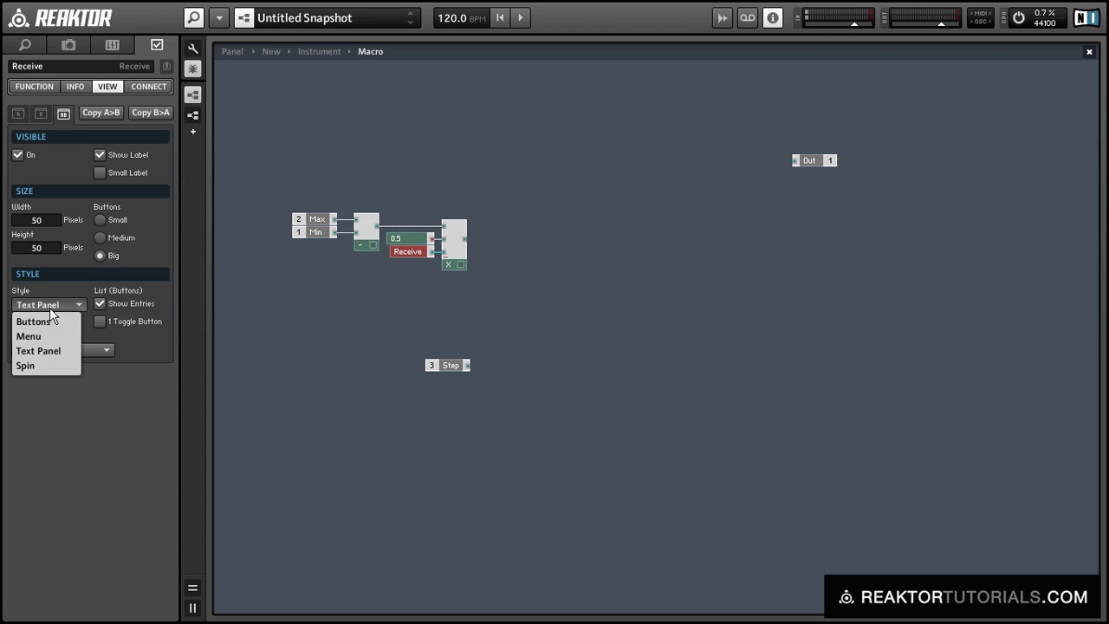
click(22, 334)
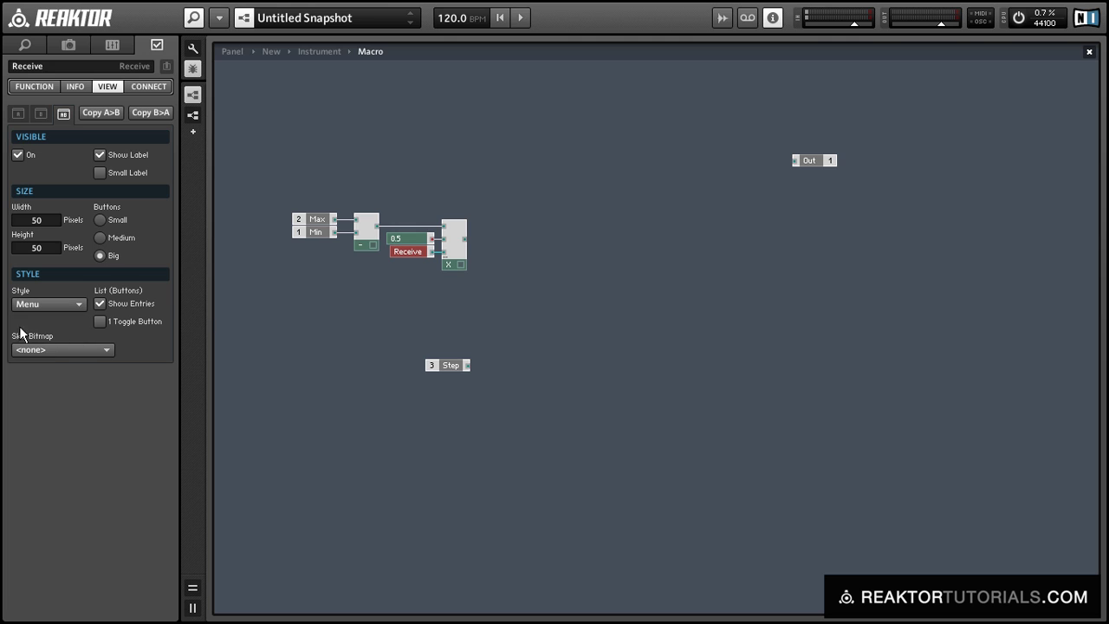
click(418, 315)
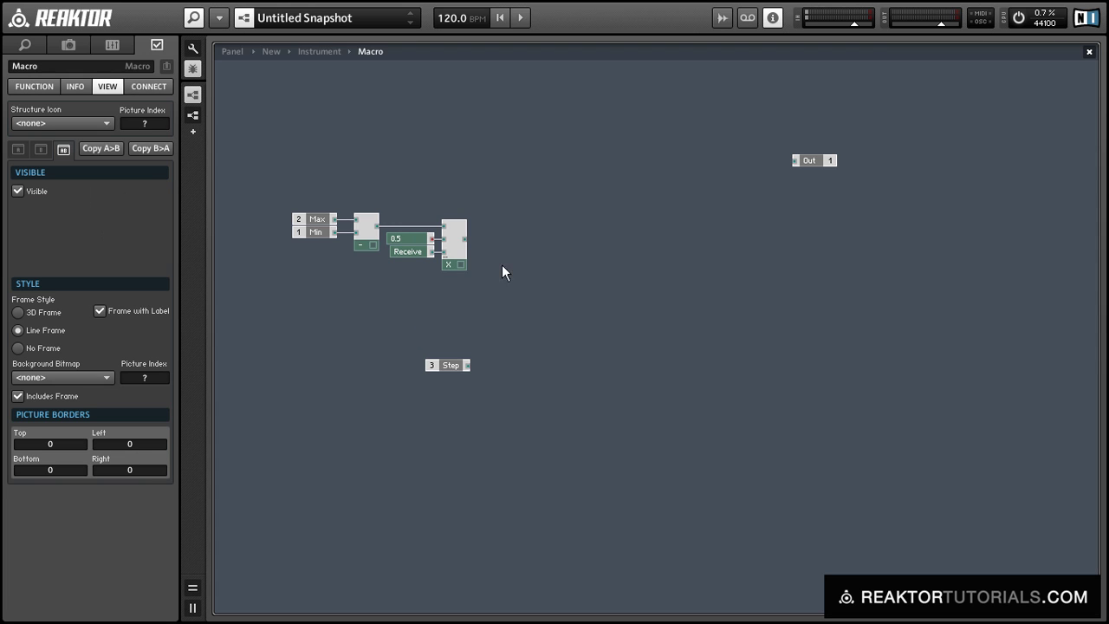
Step: Insert an Add module fed by Multiply's output, level with the multiplier
double_click(648, 277)
text(+)
key(Return)
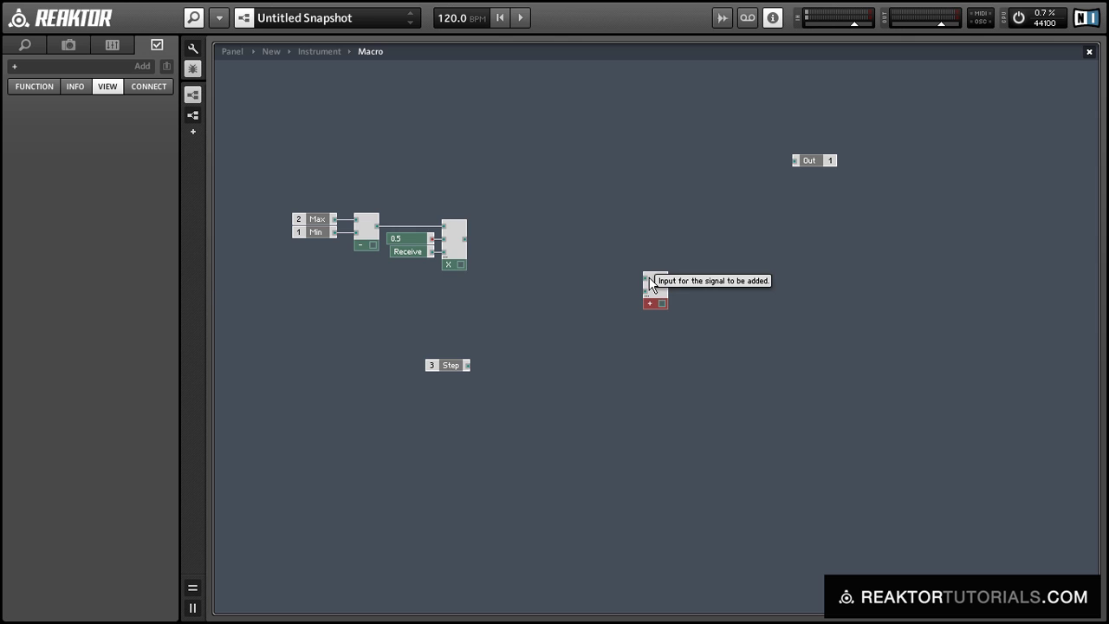
drag(649, 279, 465, 239)
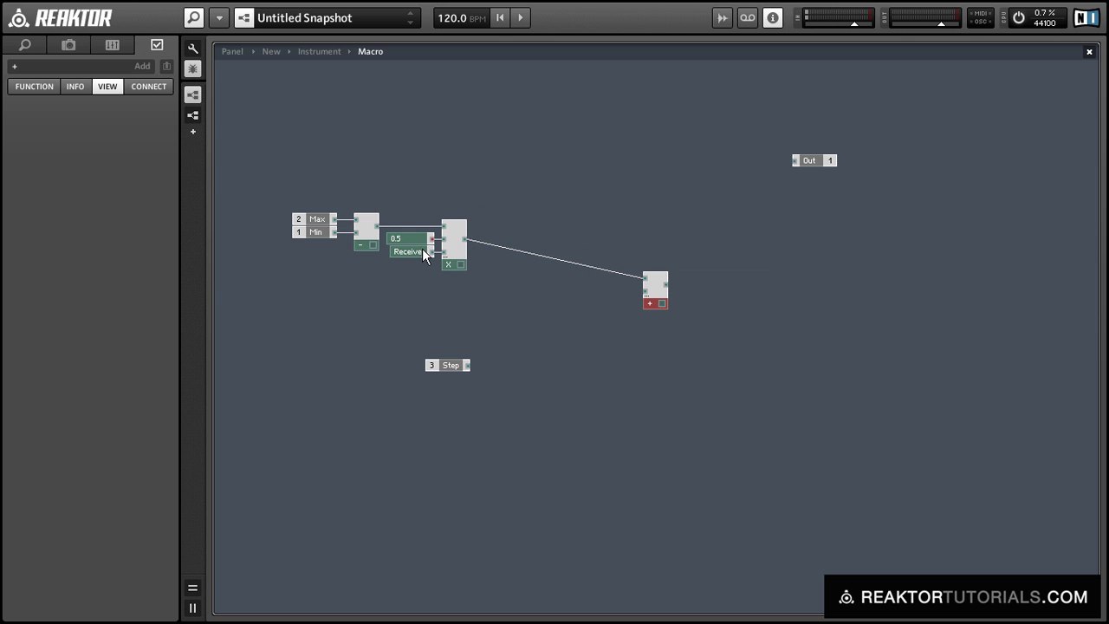
drag(651, 298, 610, 260)
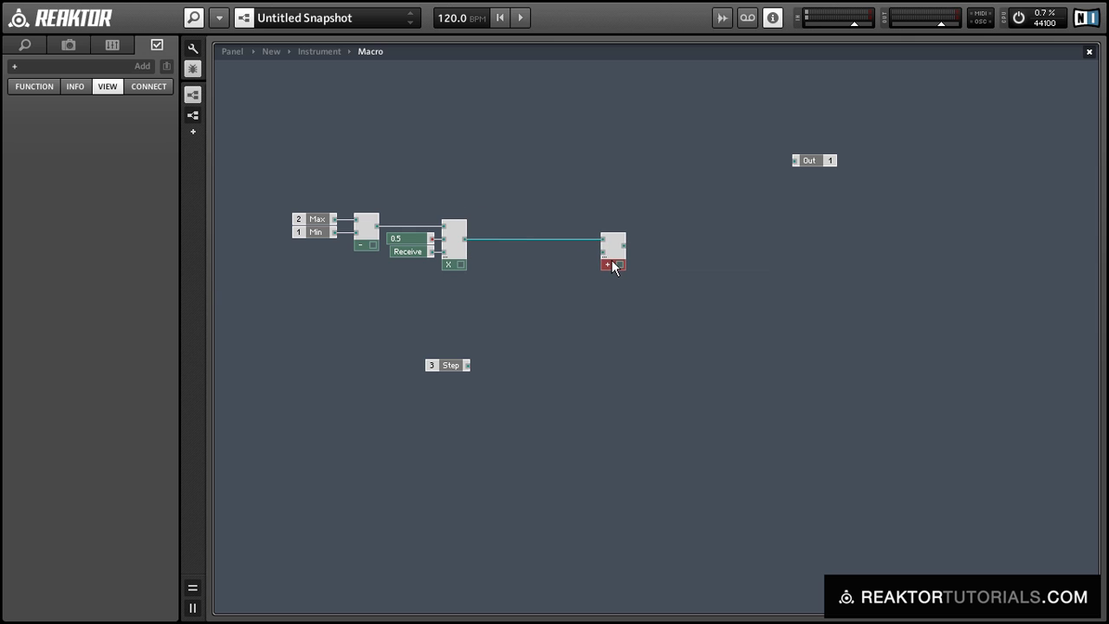
Step: Add a Knob wired into the Add module's second input and arrange them
double_click(550, 267)
text(knob)
key(Return)
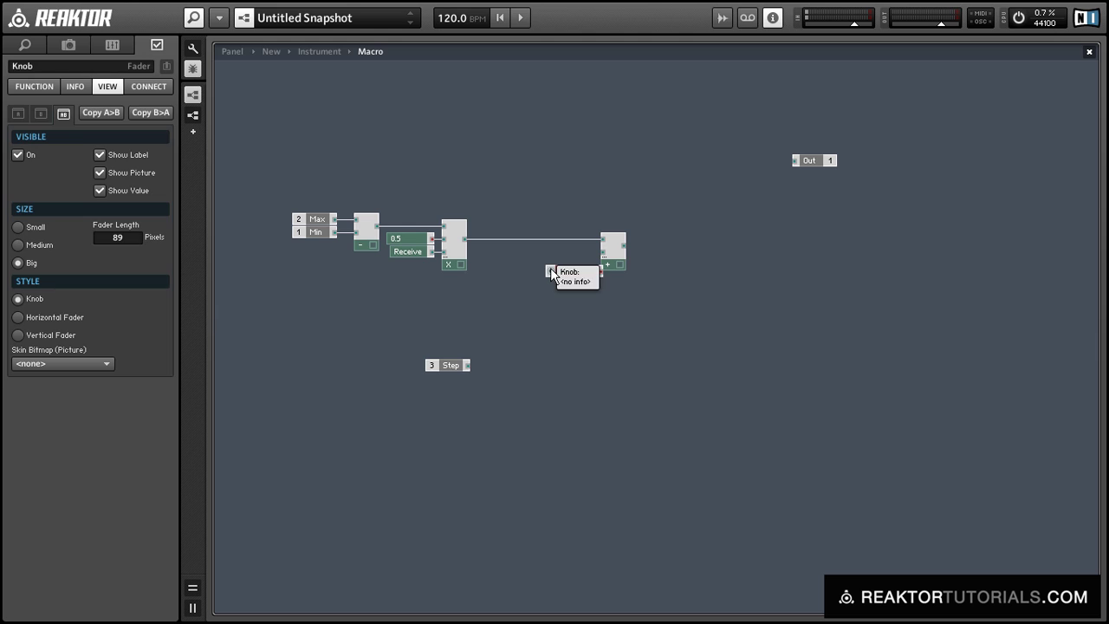
drag(597, 270, 589, 248)
drag(522, 174, 554, 264)
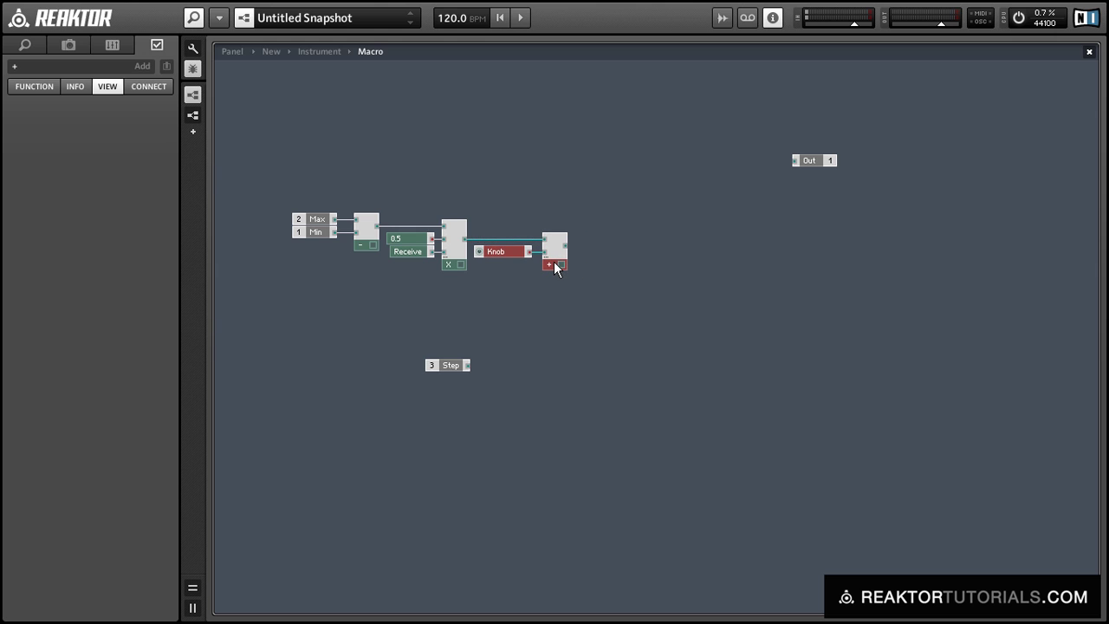
click(522, 317)
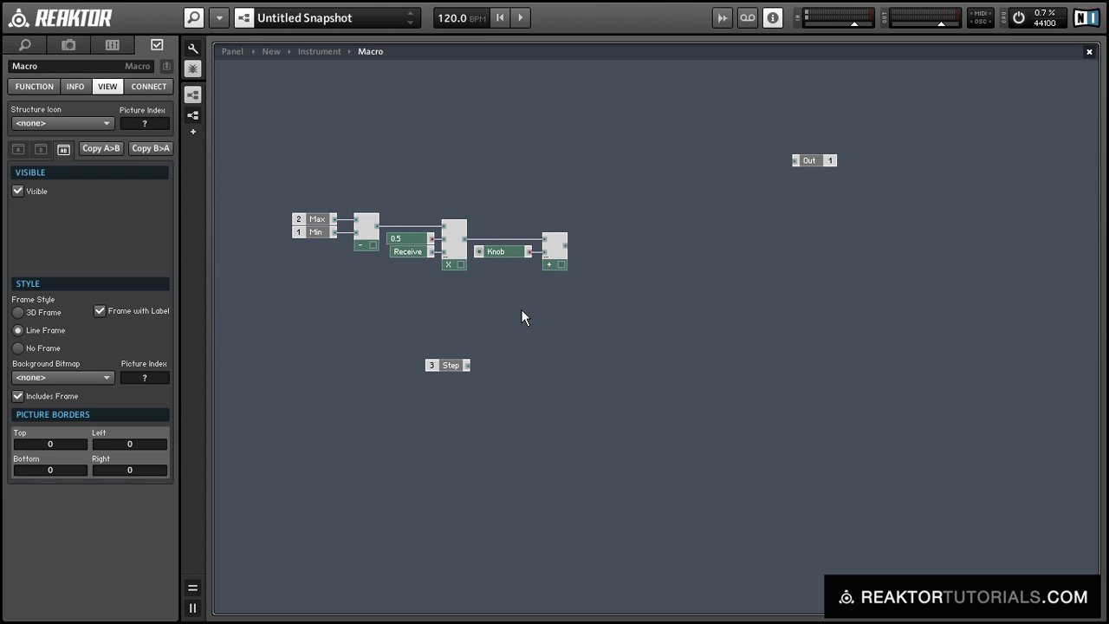
Step: Insert a Quantize module right after the + module
double_click(521, 316)
text(squ)
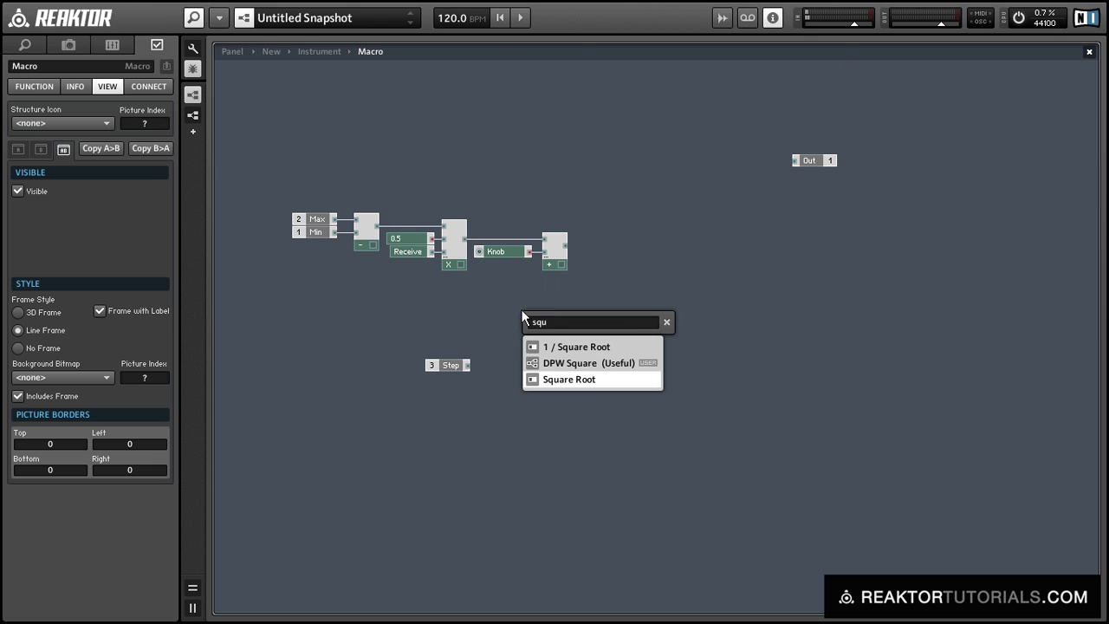
key(BackSpace)
key(BackSpace)
text(quant)
key(Return)
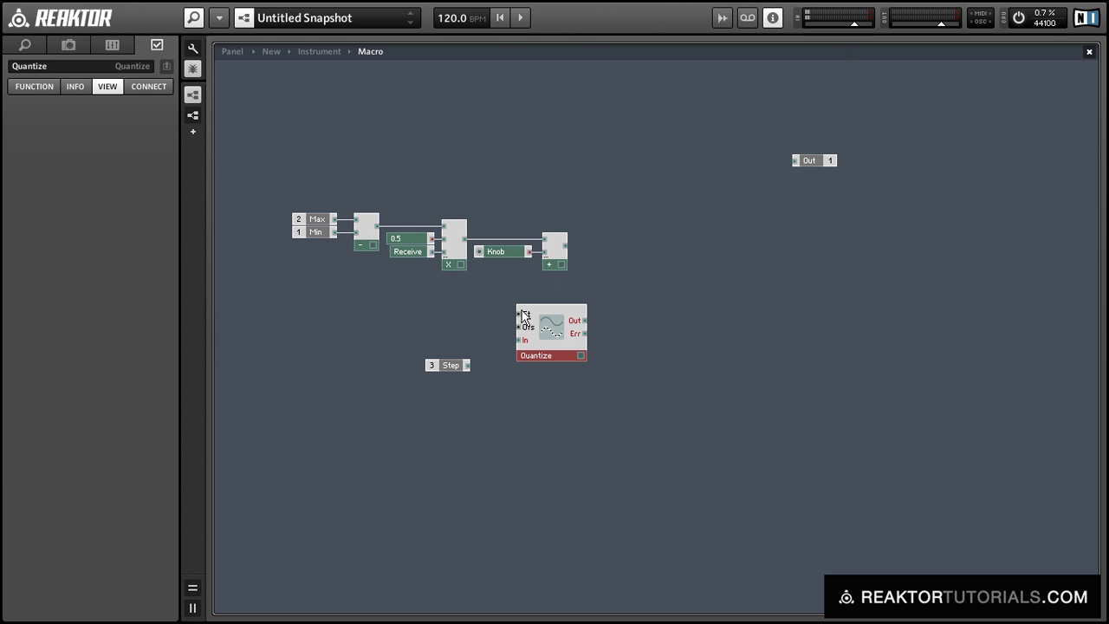
drag(546, 340, 580, 246)
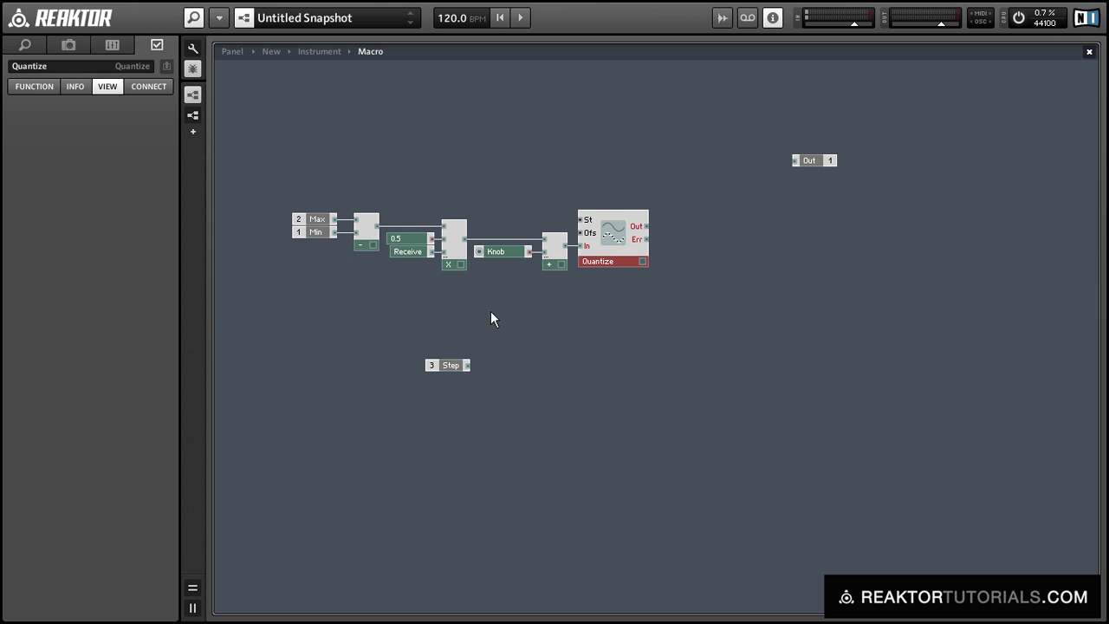
Step: Wire the Step constant to Quantize's St input and Quantize's output to Out
drag(453, 367, 580, 220)
drag(502, 218, 545, 218)
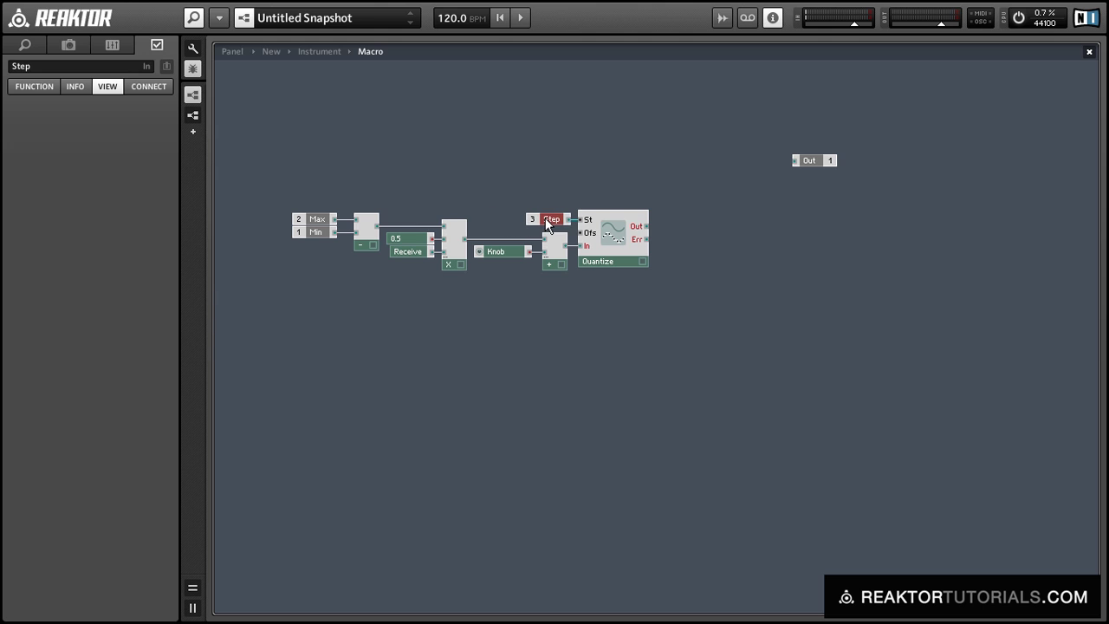
click(552, 358)
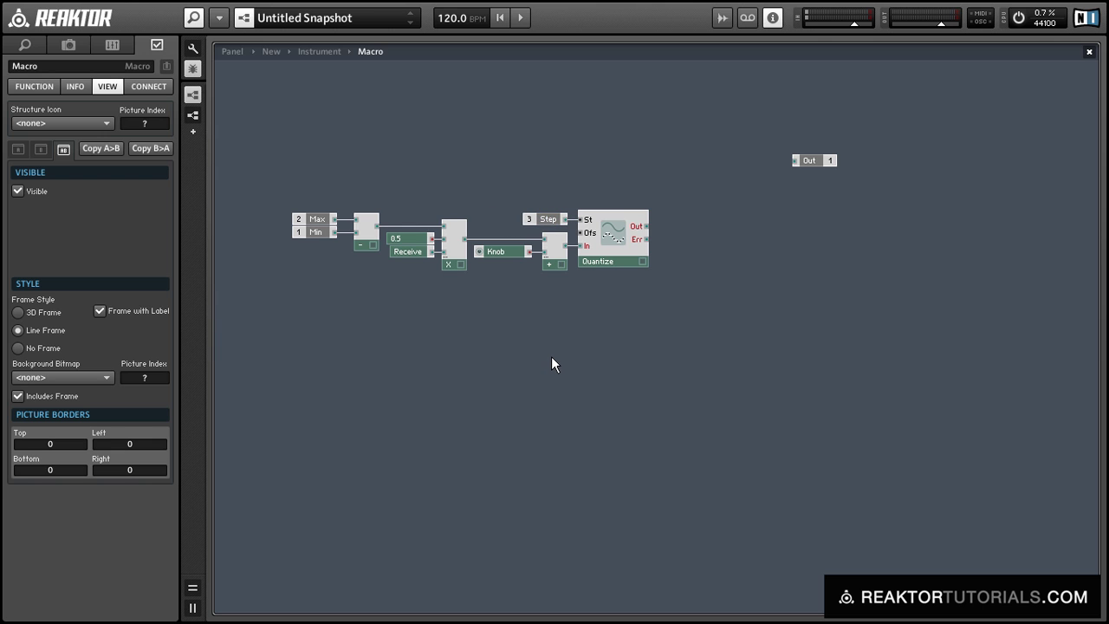
drag(645, 226, 886, 219)
click(822, 161)
Step: Insert a new empty macro placed above the Quantize module
click(673, 300)
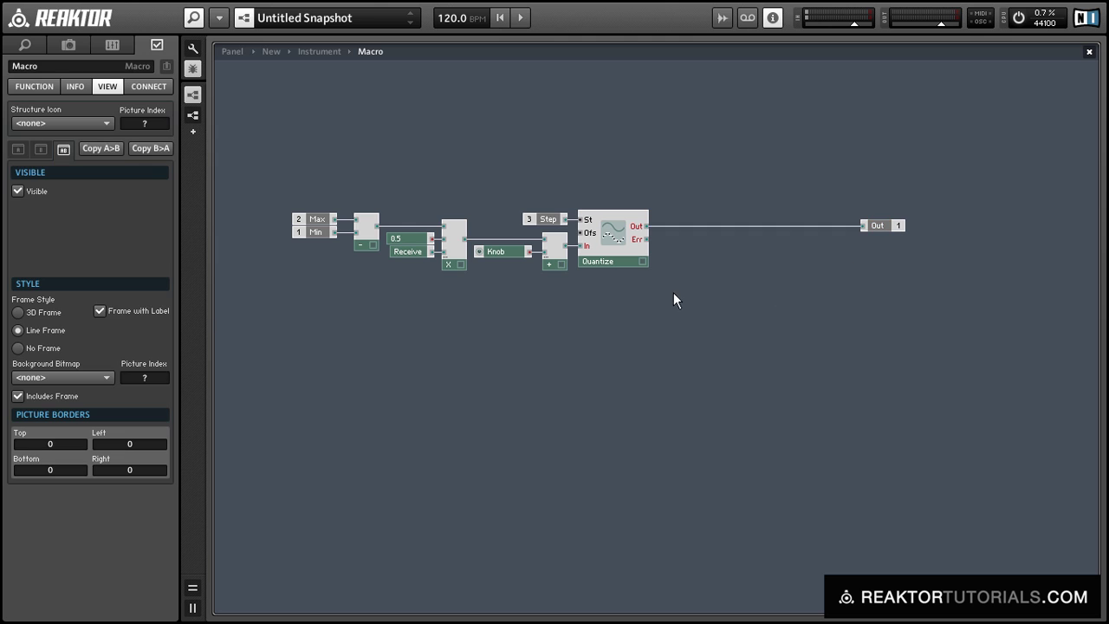
double_click(376, 362)
text(macro)
key(Return)
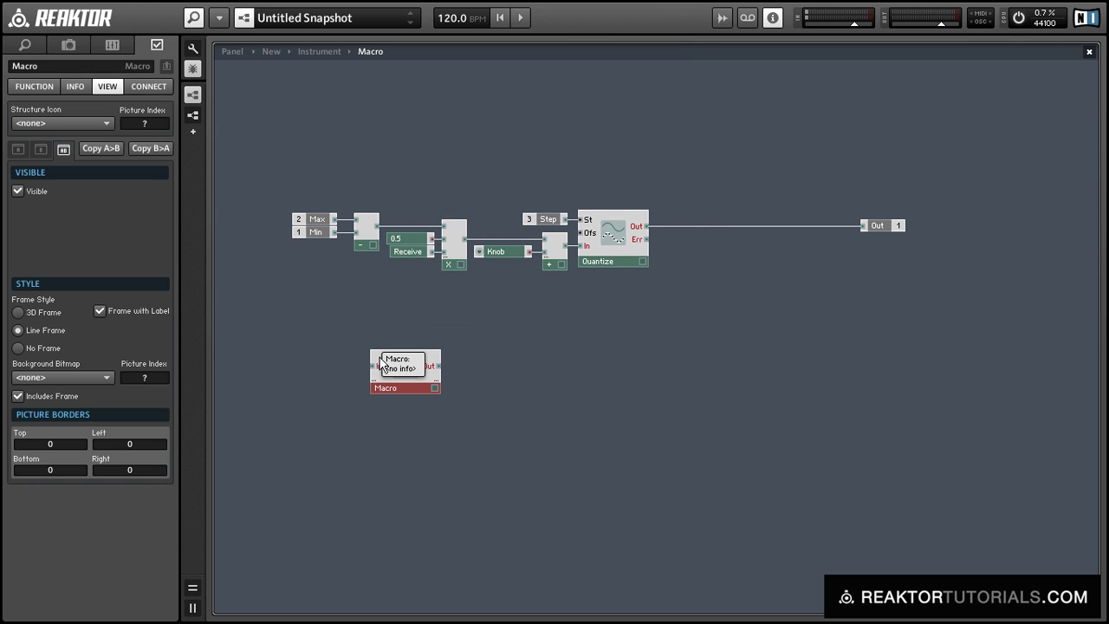
drag(410, 373, 689, 175)
Step: Wire the Max and Min constants into the nested macro's two inputs and tidy the layout
drag(267, 205, 651, 167)
drag(335, 177, 661, 189)
click(272, 153)
drag(272, 153, 313, 175)
drag(266, 116, 772, 218)
drag(701, 182, 707, 195)
click(733, 164)
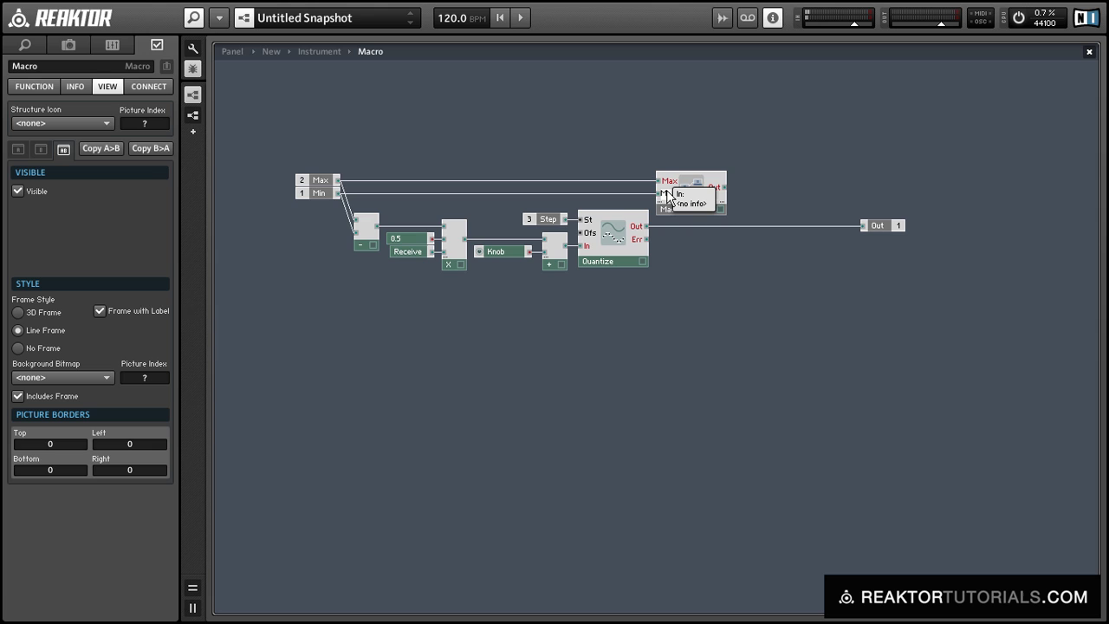
Step: Open the nested macro and move its Min port away from Max
click(695, 191)
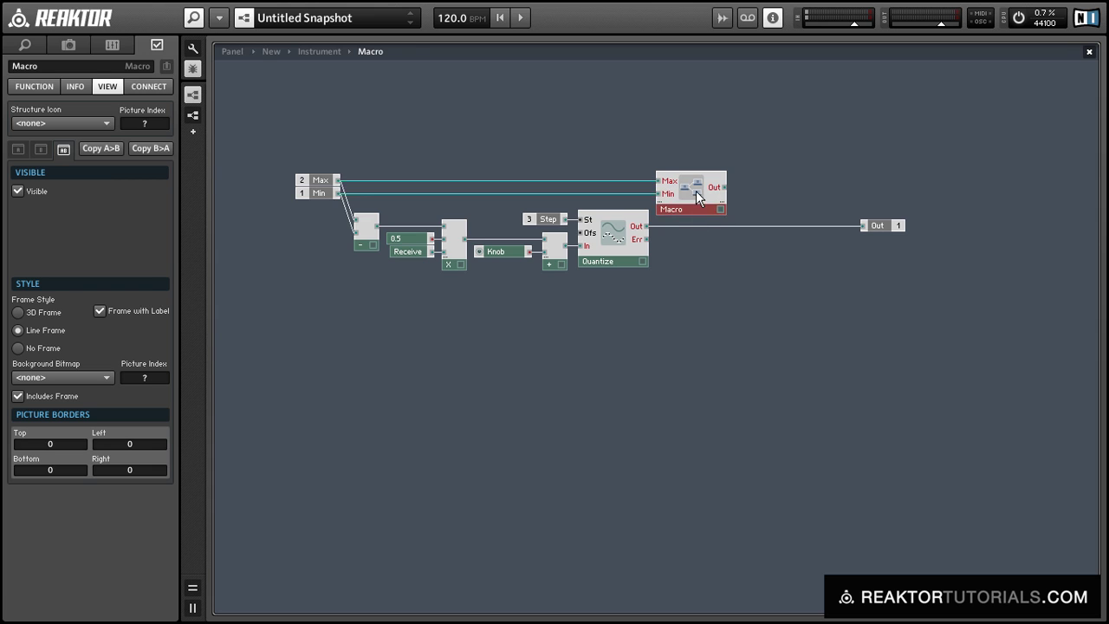
double_click(695, 193)
click(244, 75)
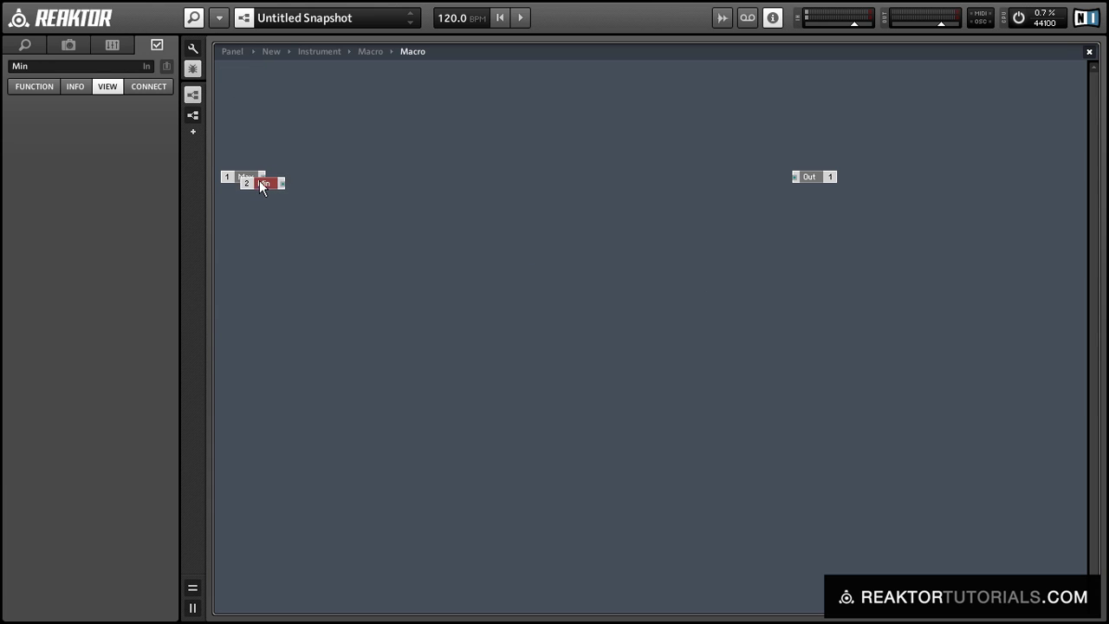
drag(260, 182, 377, 230)
drag(621, 257, 630, 247)
click(475, 261)
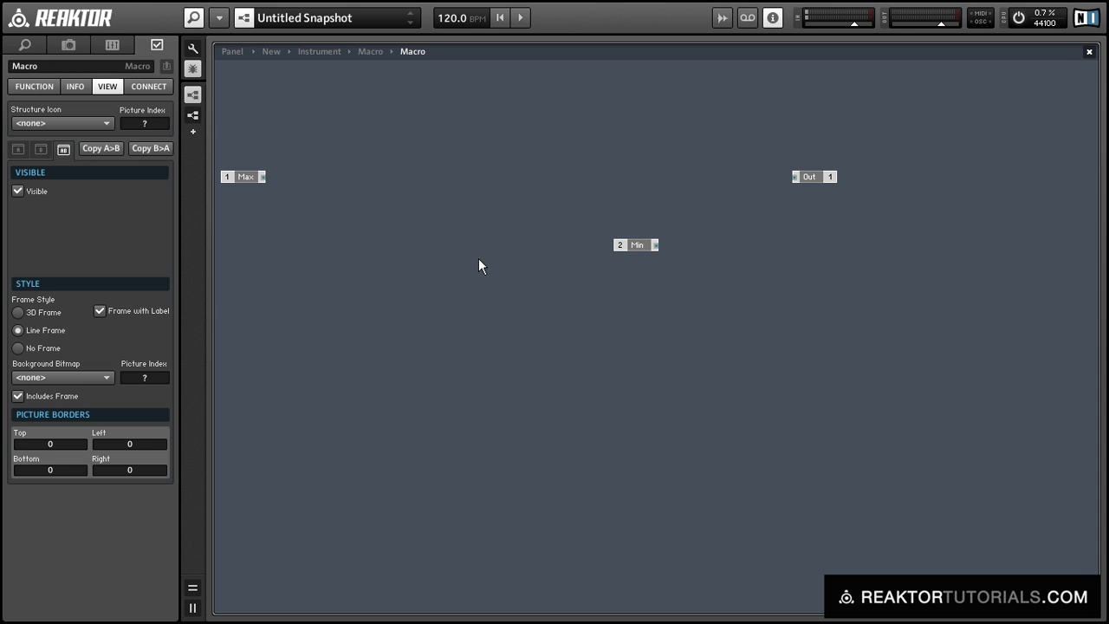
Step: Insert Separator, Value and Merge modules and connect Max to the Separator's threshold
double_click(478, 258)
text(sep)
key(Return)
double_click(478, 258)
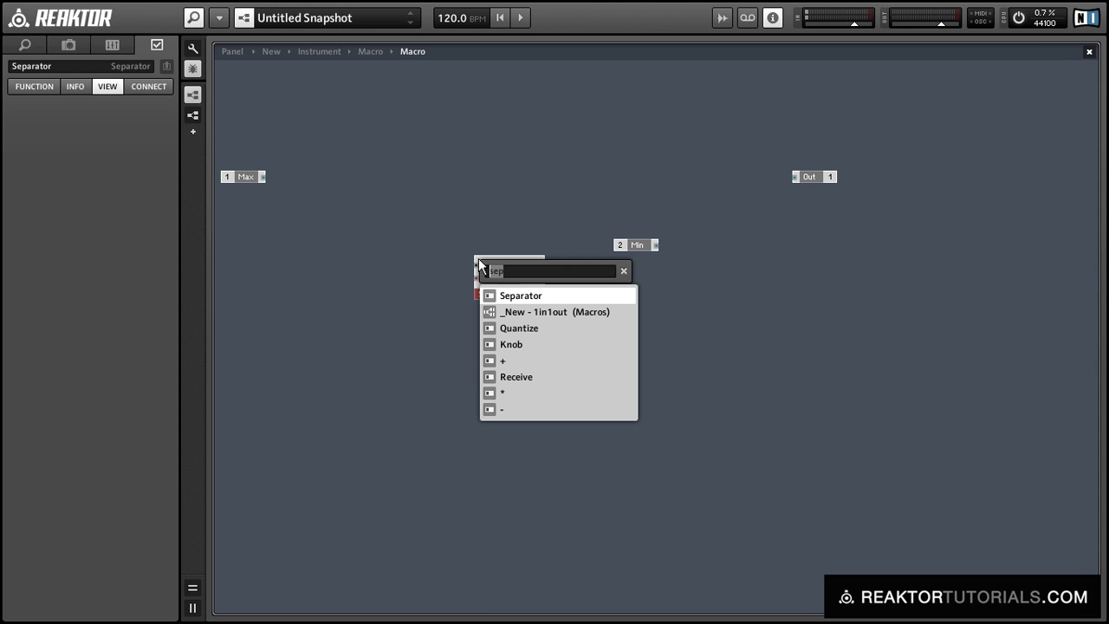
text(valu)
key(Return)
double_click(479, 258)
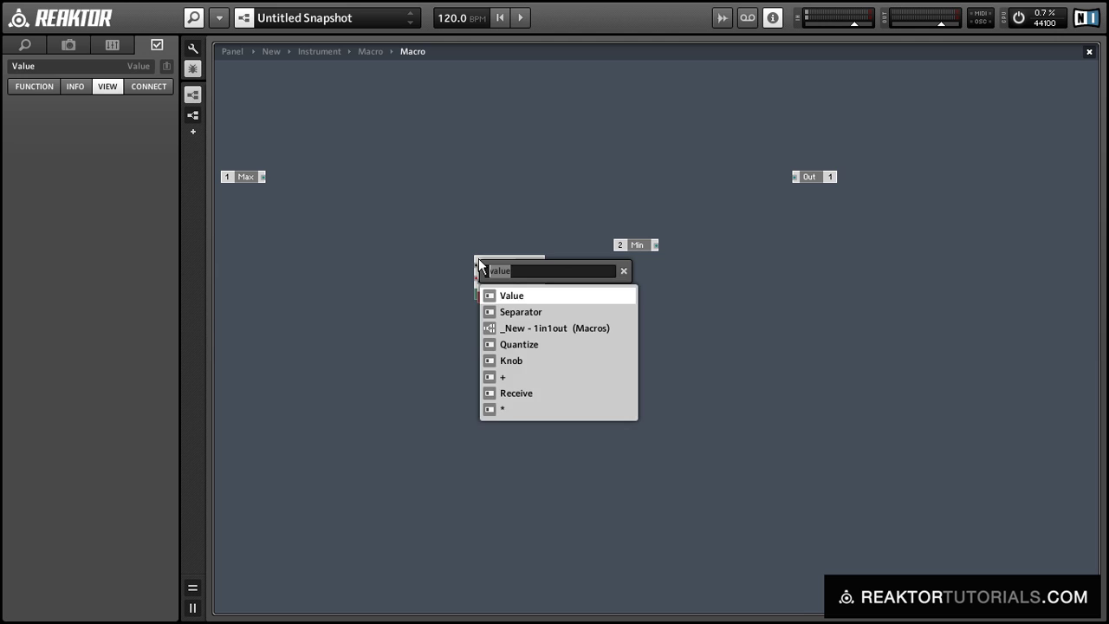
text(mer)
key(Return)
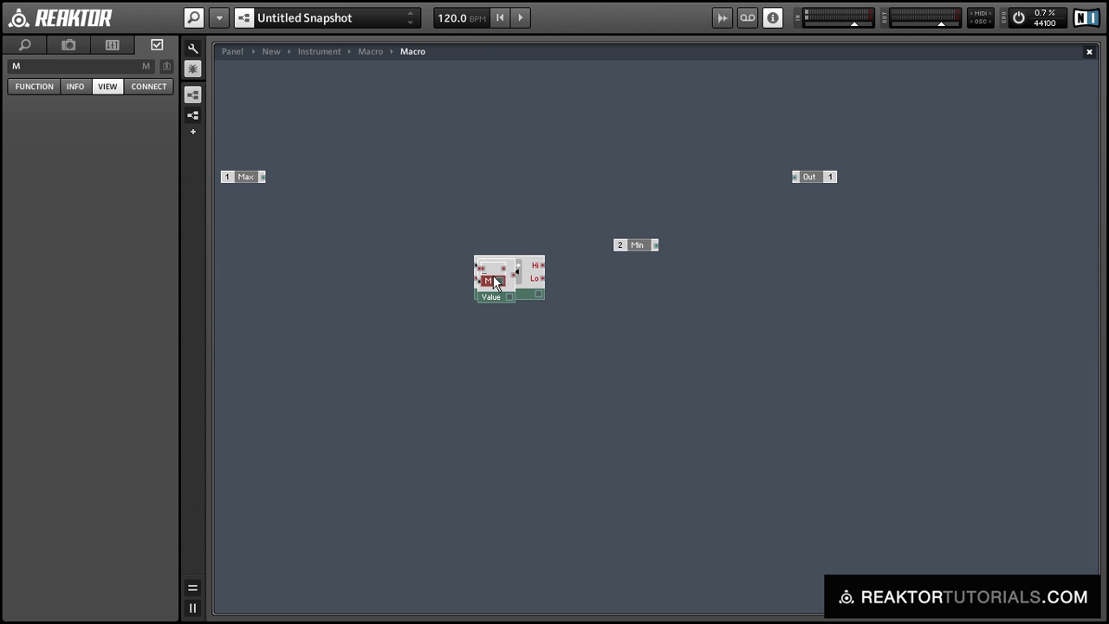
drag(488, 279, 319, 159)
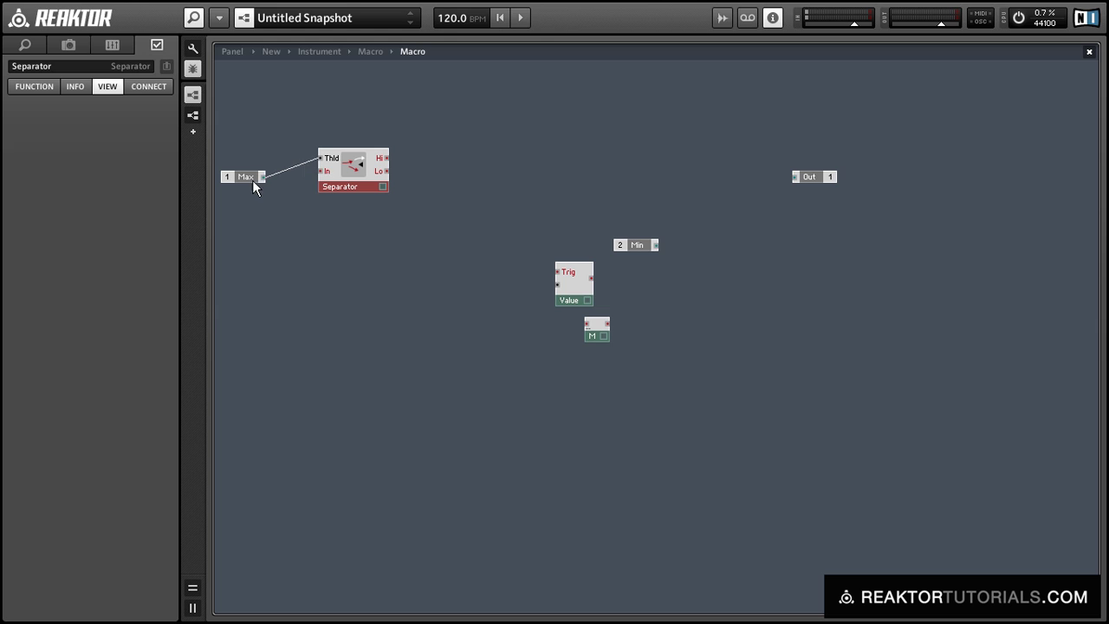
drag(252, 179, 260, 167)
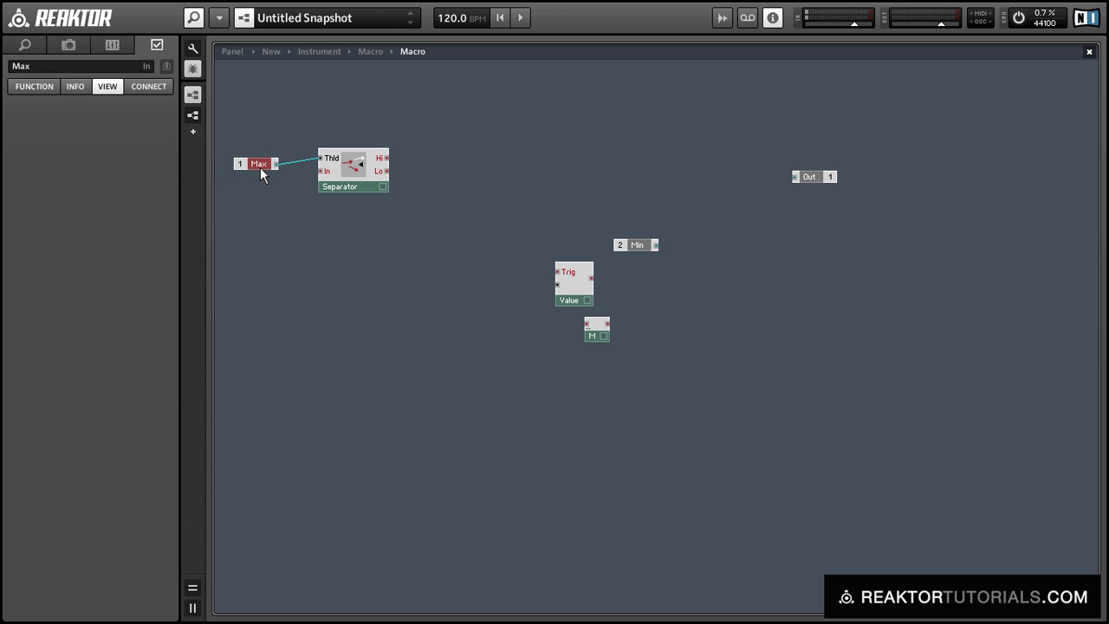
Step: Feed Quantize's output into the nested macro and place its new In port beside Max
double_click(339, 249)
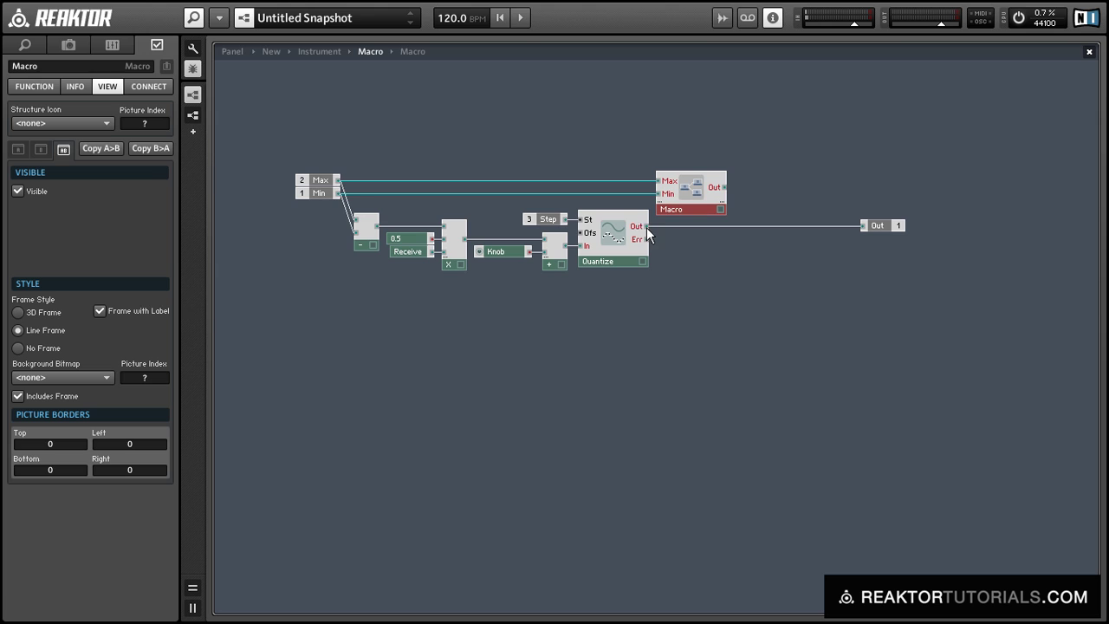
drag(647, 227, 667, 211)
double_click(703, 208)
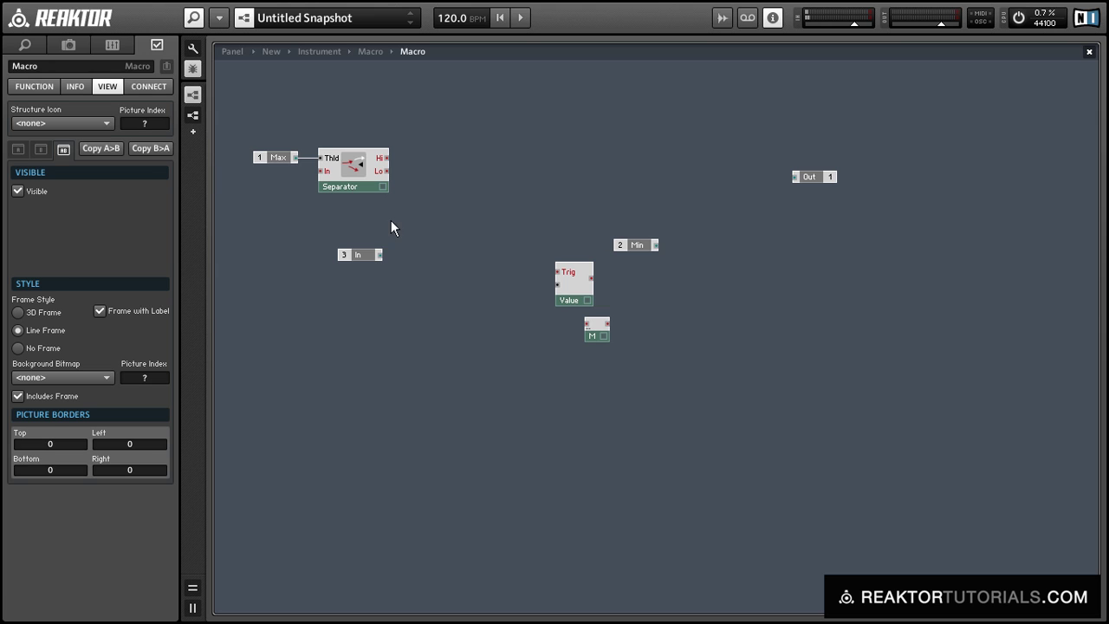
drag(367, 255, 275, 147)
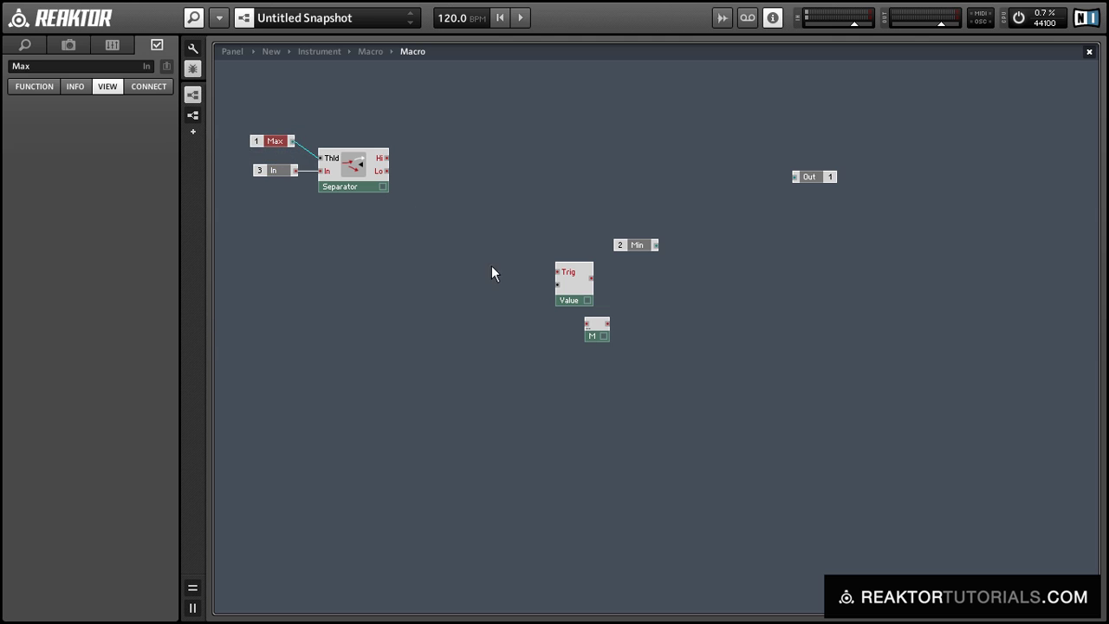
Step: Connect Max to the Value module and Separator's Lo output into Merge
click(575, 289)
drag(447, 154, 437, 151)
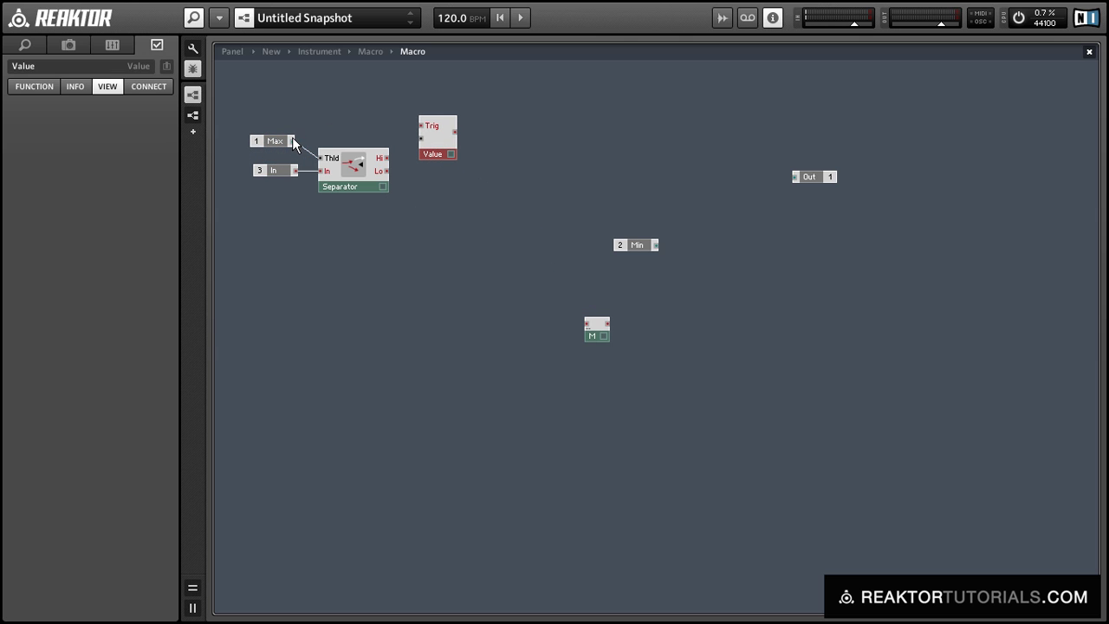
drag(292, 138, 432, 148)
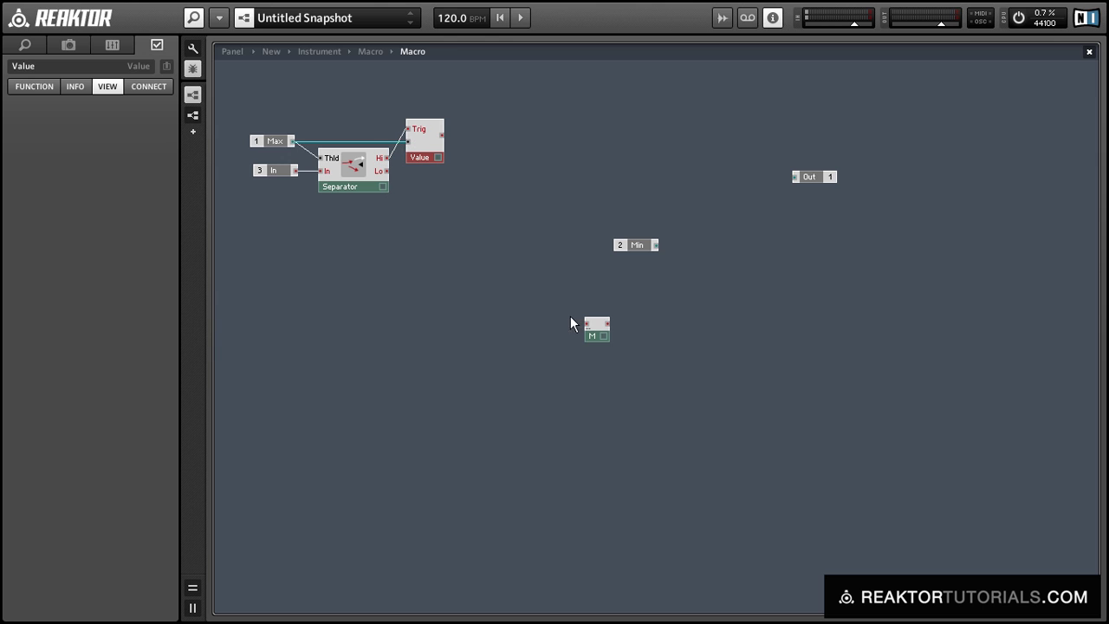
drag(594, 331, 473, 155)
drag(387, 172, 472, 184)
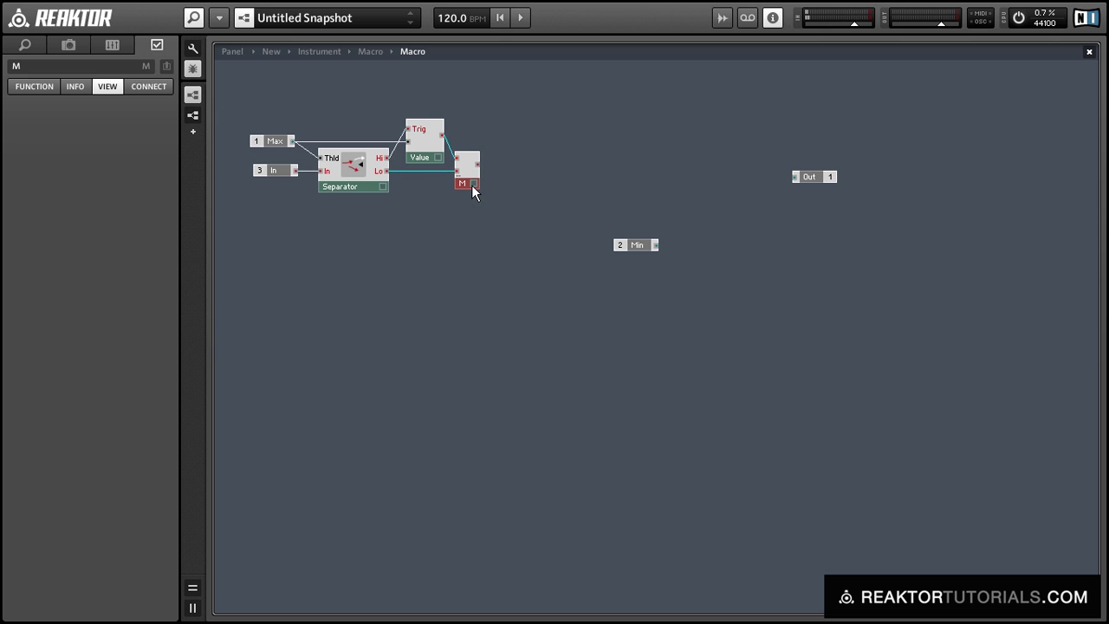
click(487, 238)
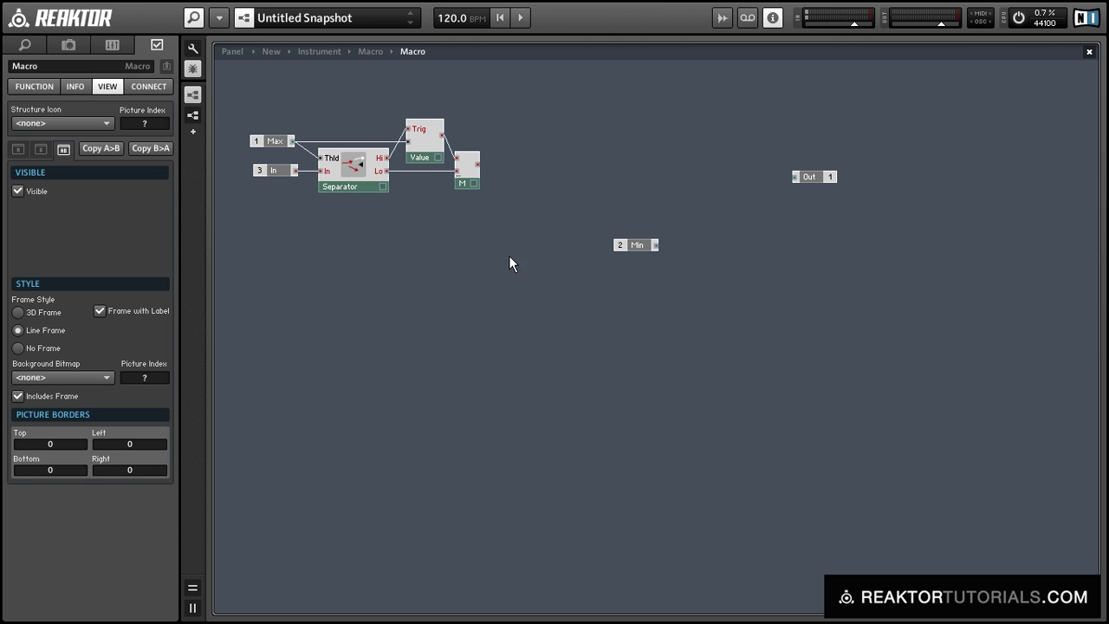
Step: Insert a second Separator, Value and Merge, wiring the second Separator's Hi output into Merge
double_click(504, 269)
text(sep)
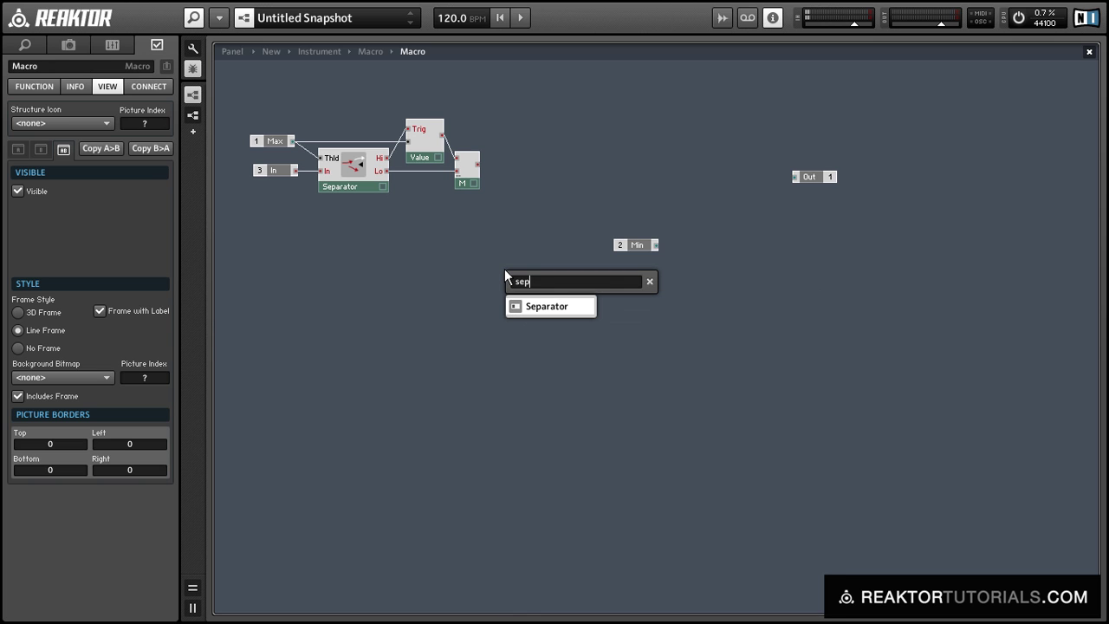
key(Return)
double_click(504, 268)
text(value)
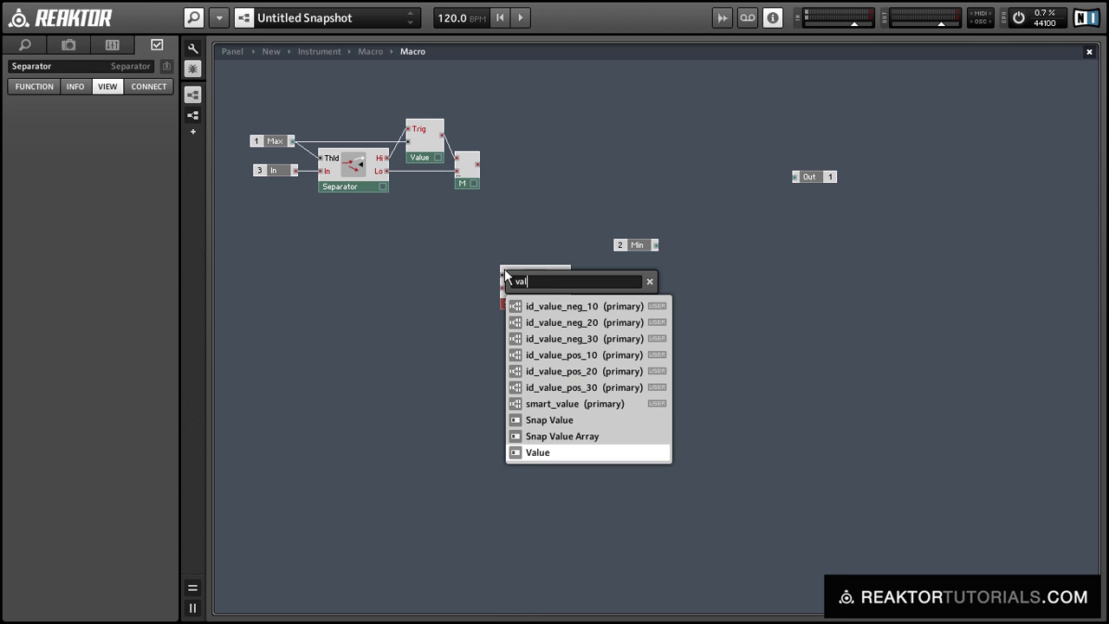
key(Return)
double_click(505, 268)
text(mer)
key(Return)
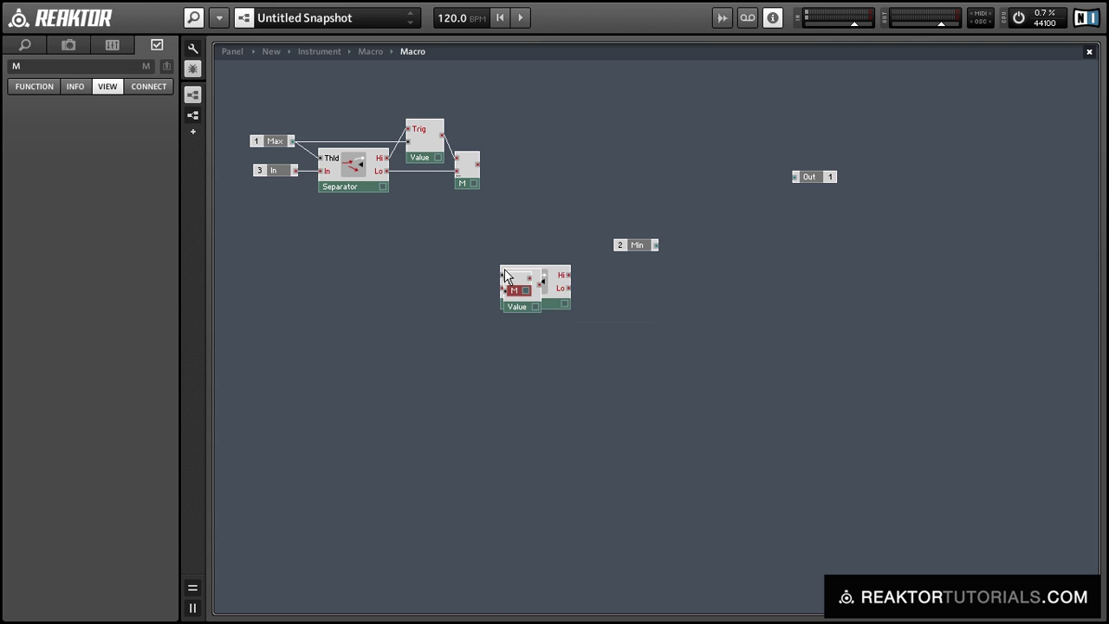
drag(510, 284, 608, 294)
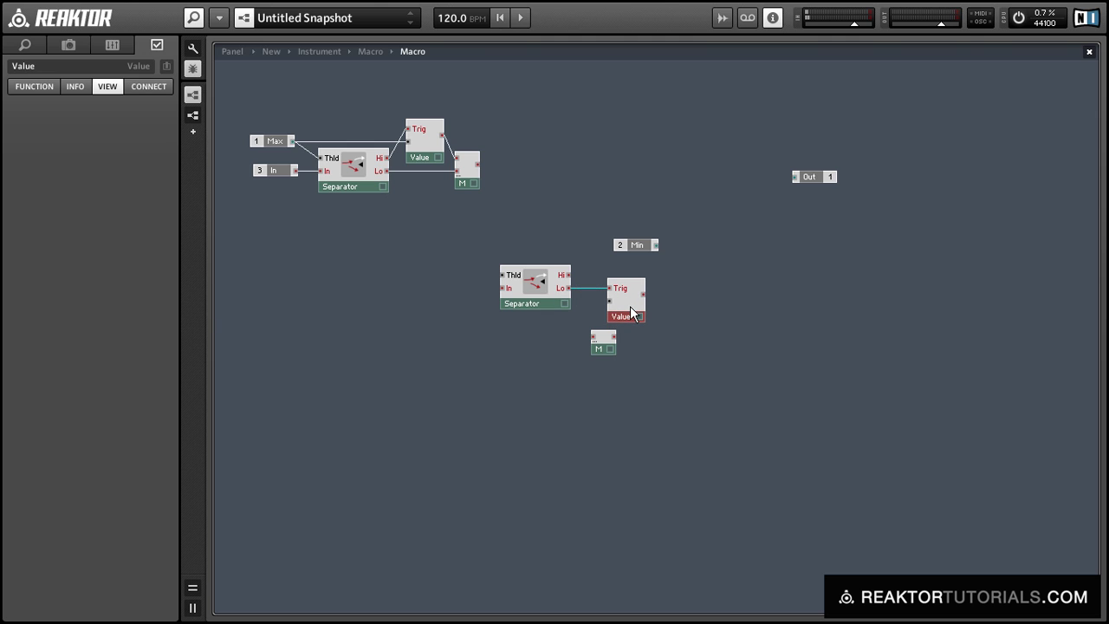
drag(607, 351, 678, 290)
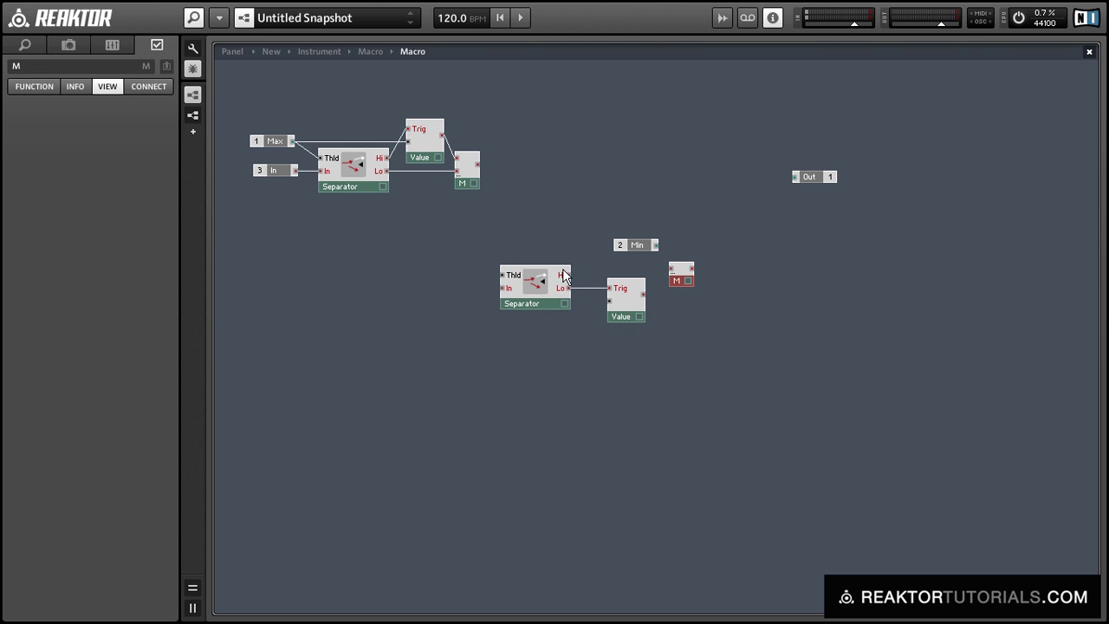
drag(568, 275, 660, 288)
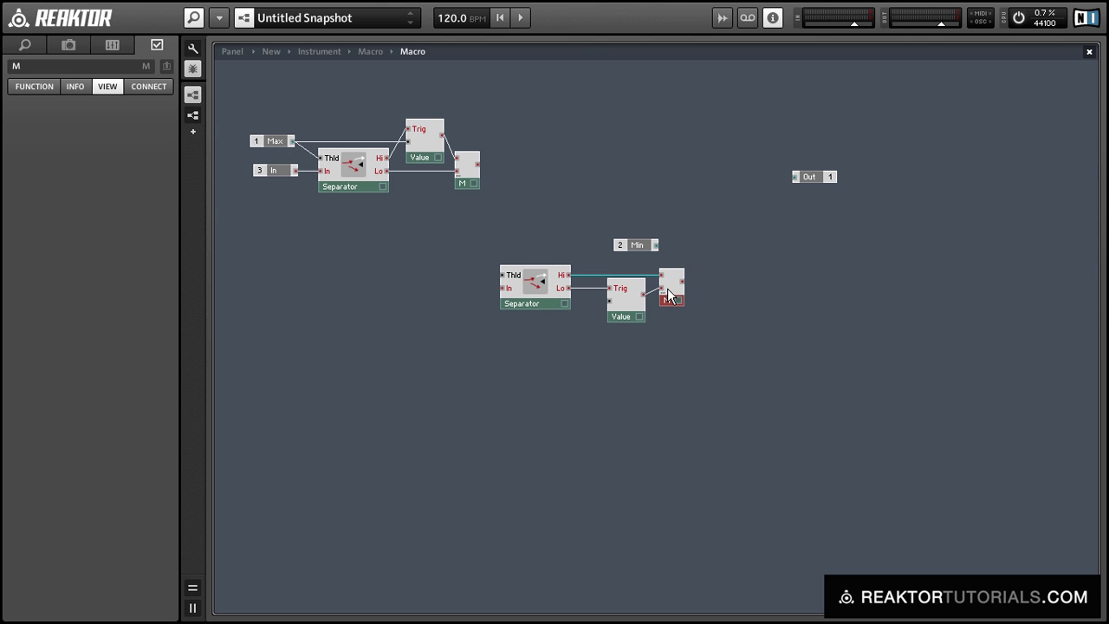
Step: Move the second module group near Out and feed the first Merge into the second Separator
drag(479, 272, 633, 336)
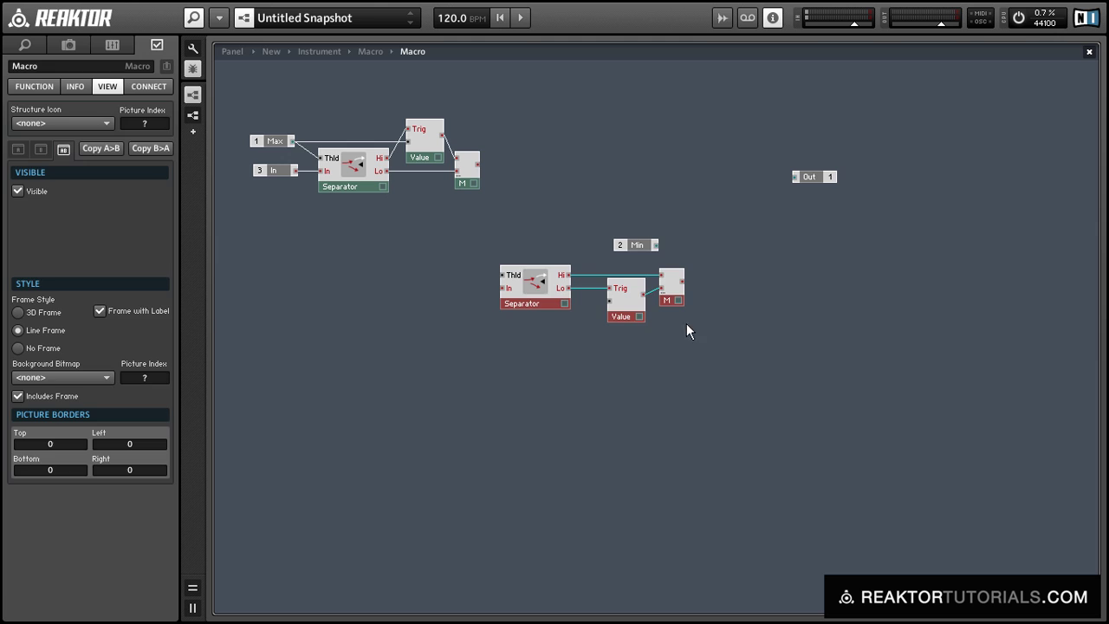
drag(666, 299, 701, 173)
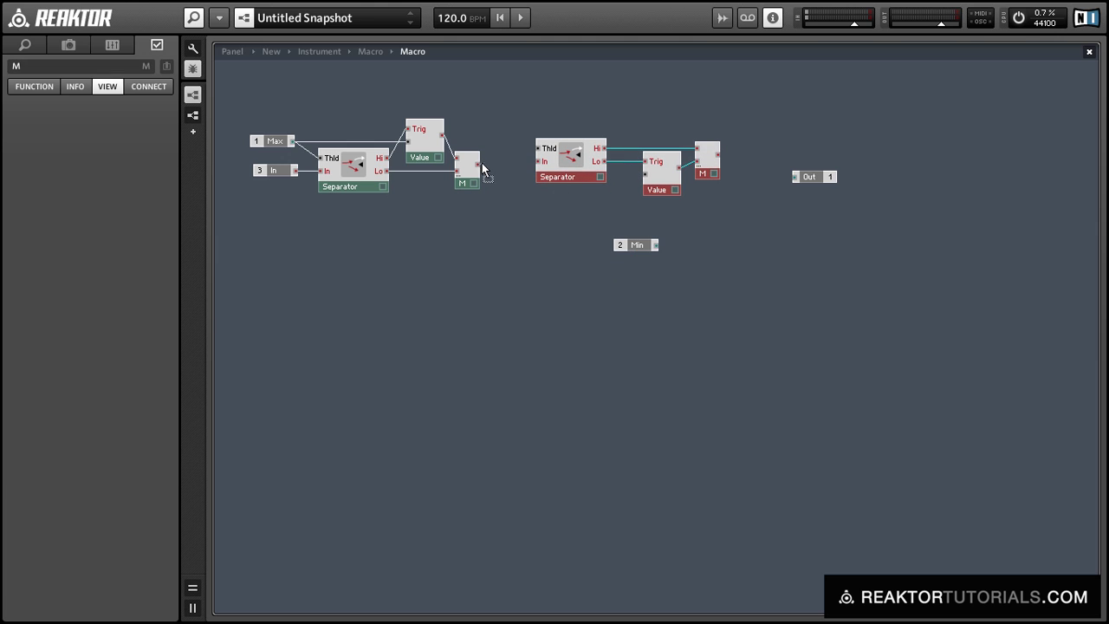
drag(482, 163, 537, 161)
drag(555, 107, 726, 183)
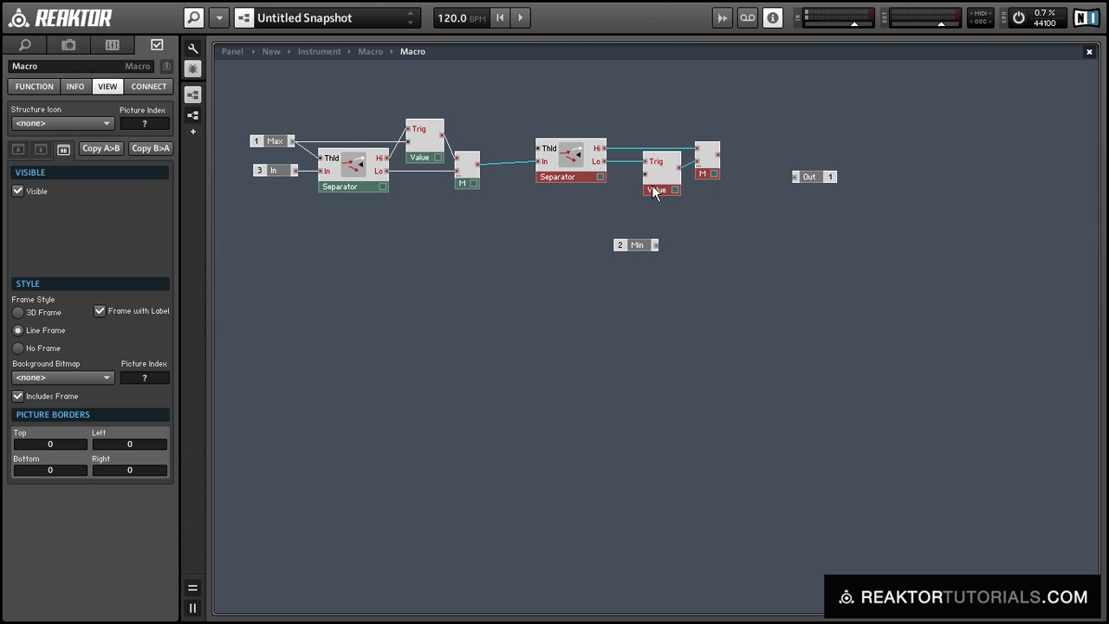
drag(654, 192, 677, 188)
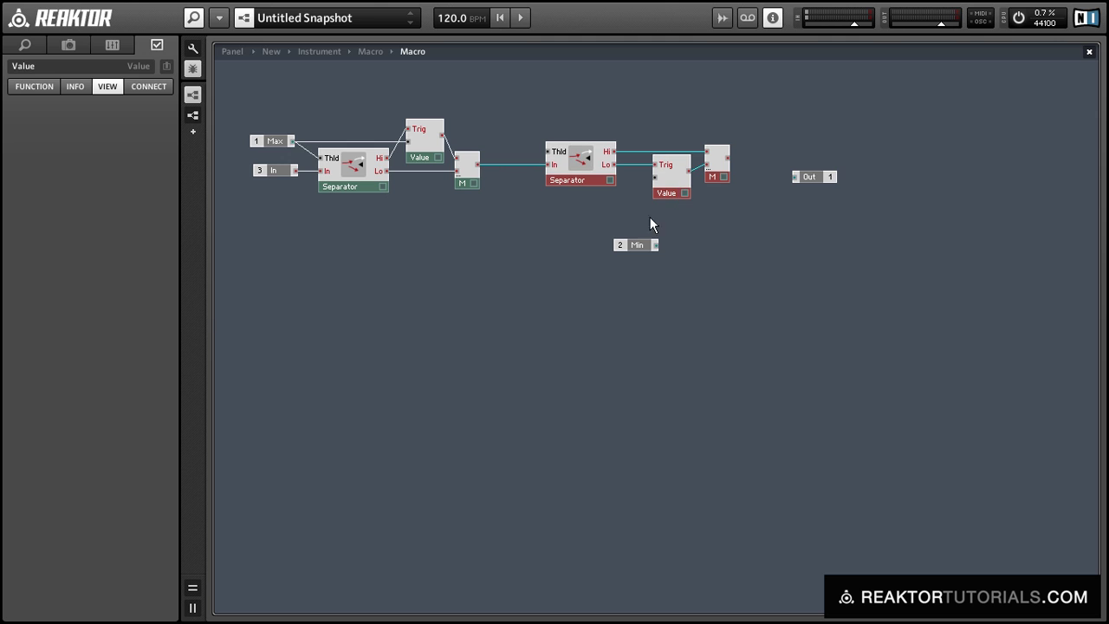
Step: Wire Min into the second Value module and the final Merge output to Out
drag(635, 246, 655, 177)
drag(494, 192, 508, 179)
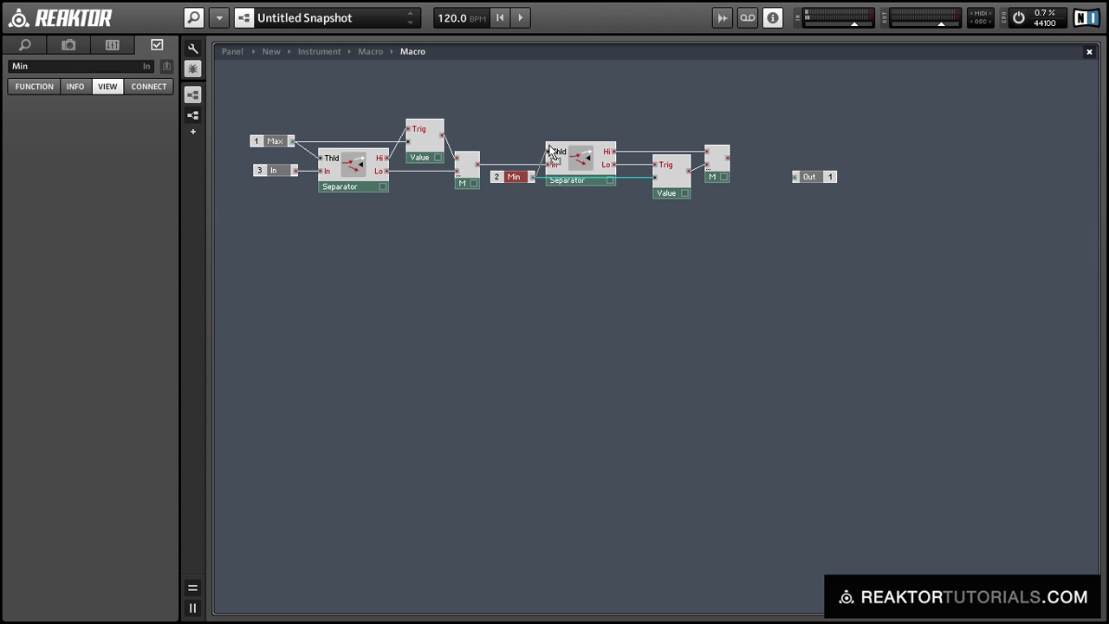
click(553, 208)
drag(656, 108, 738, 213)
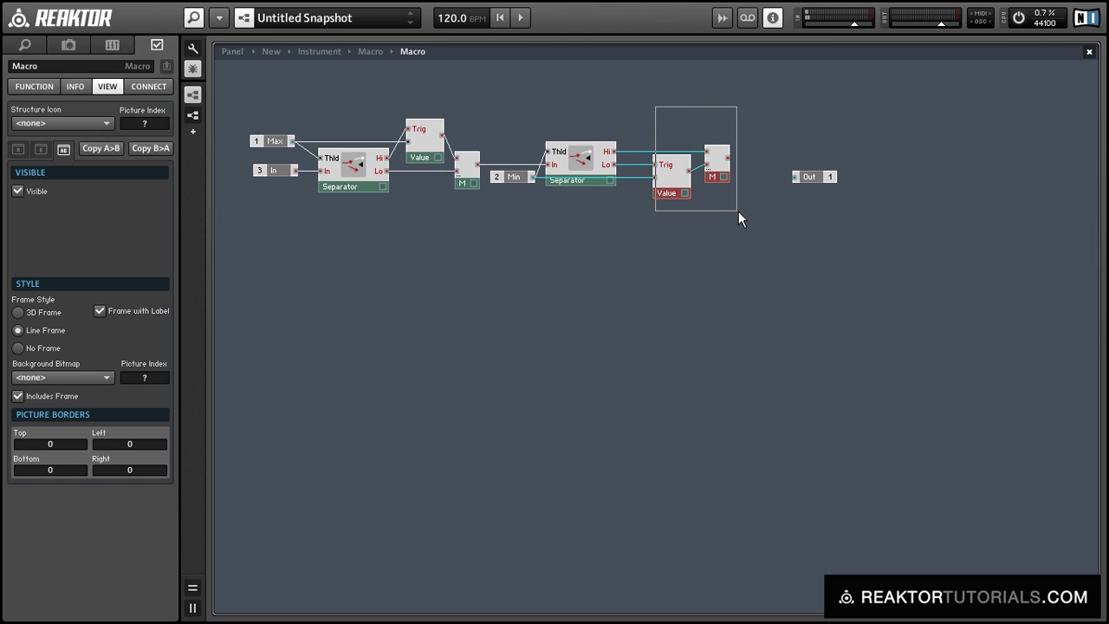
drag(671, 194, 644, 194)
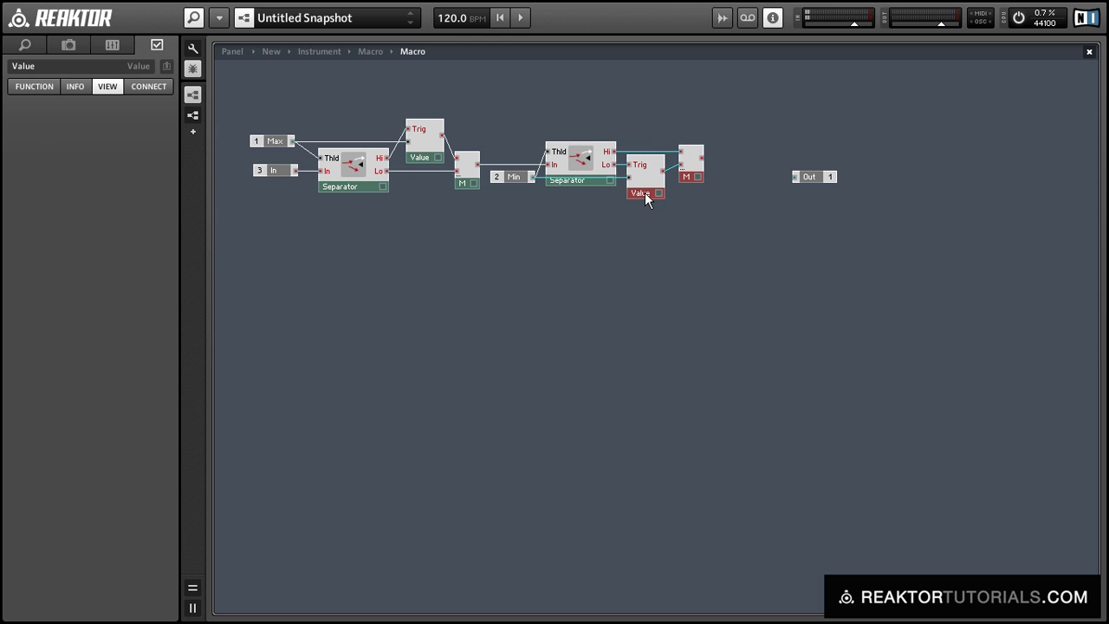
click(673, 205)
mouse_move(701, 154)
mouse_down()
mouse_move(795, 177)
mouse_move(732, 152)
mouse_up()
Step: Wire the inner macro's output to the Out port and return to the instrument structure
double_click(753, 205)
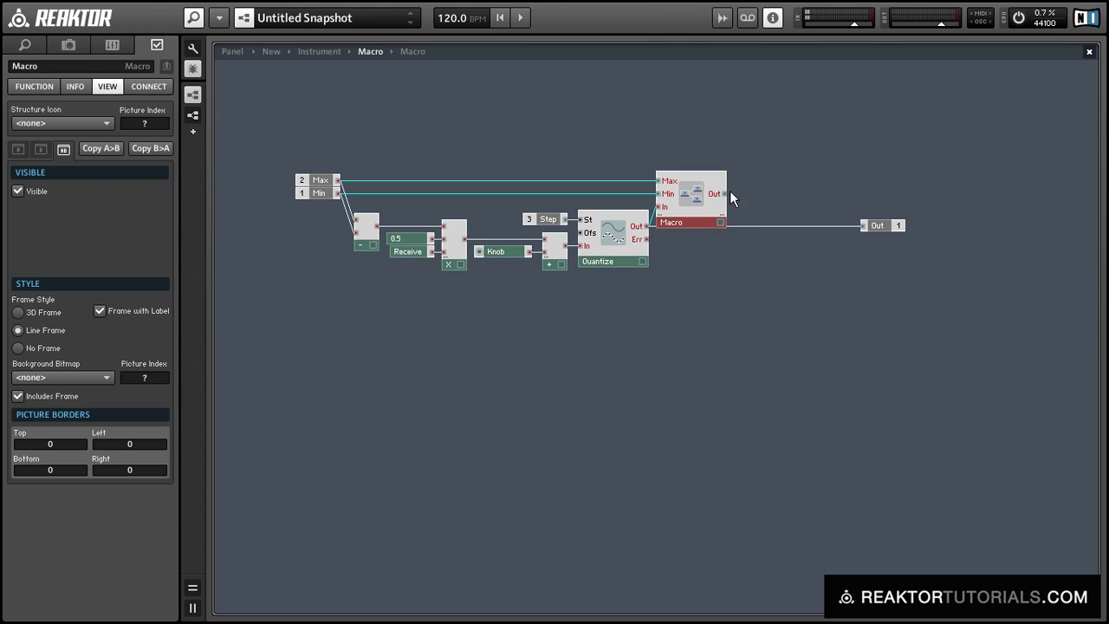
mouse_move(725, 194)
mouse_down()
mouse_move(873, 223)
mouse_move(768, 193)
mouse_up()
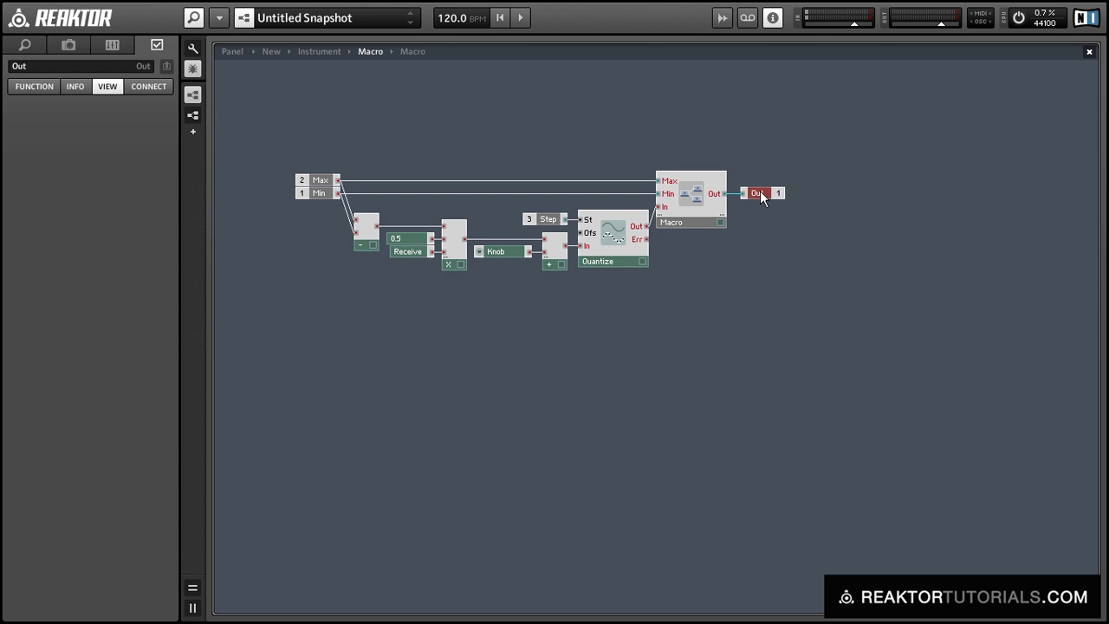
double_click(761, 246)
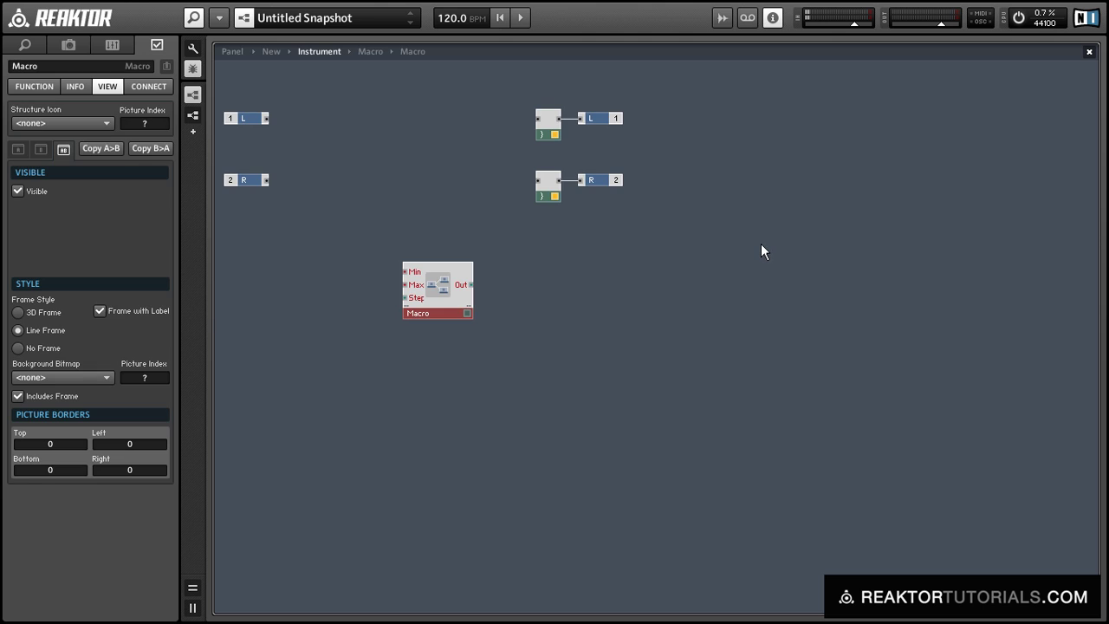
Step: Nudge the macro upward and rename it to 'Mod Knob'
drag(450, 314, 457, 291)
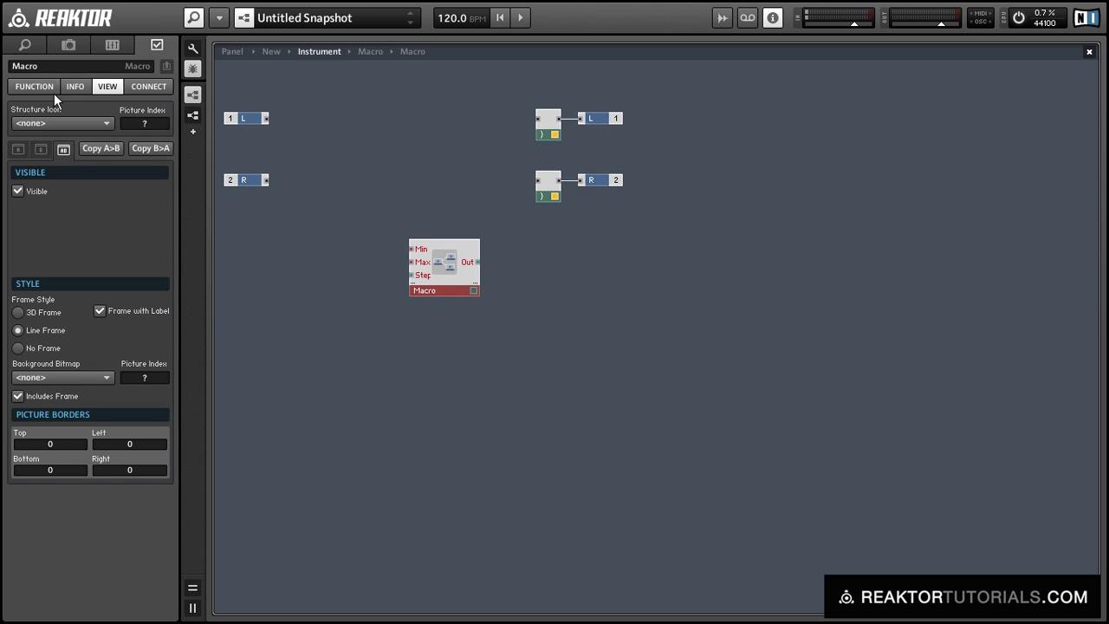
double_click(15, 67)
drag(38, 67, 21, 70)
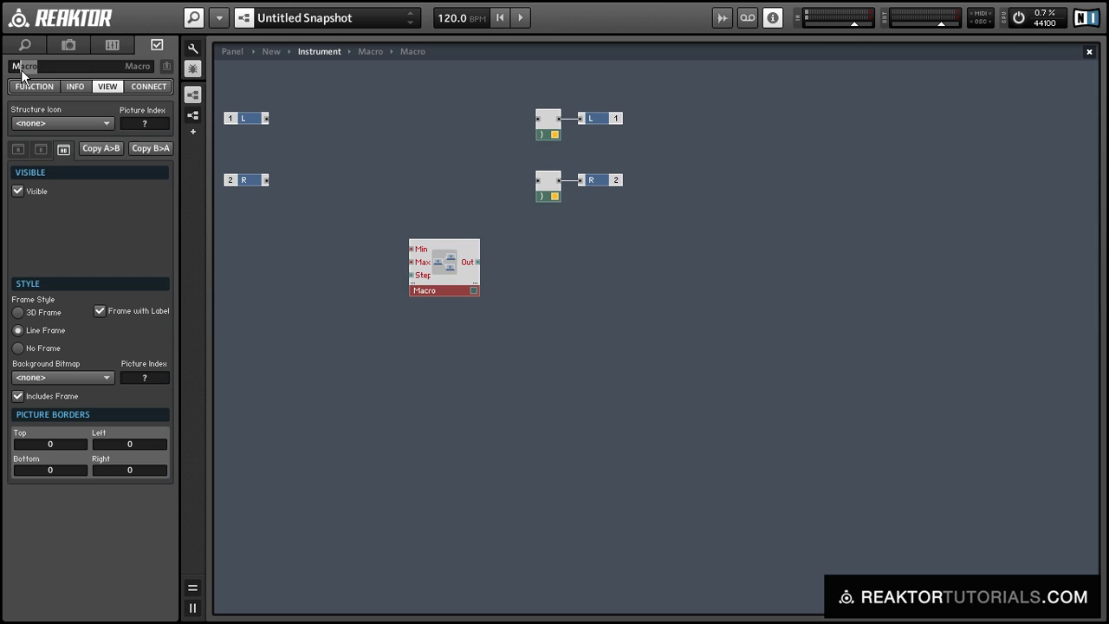
text(od Knob)
key(Return)
Step: Insert an LFO below Mod Knob with a Freq control on F and a constant on A
click(444, 461)
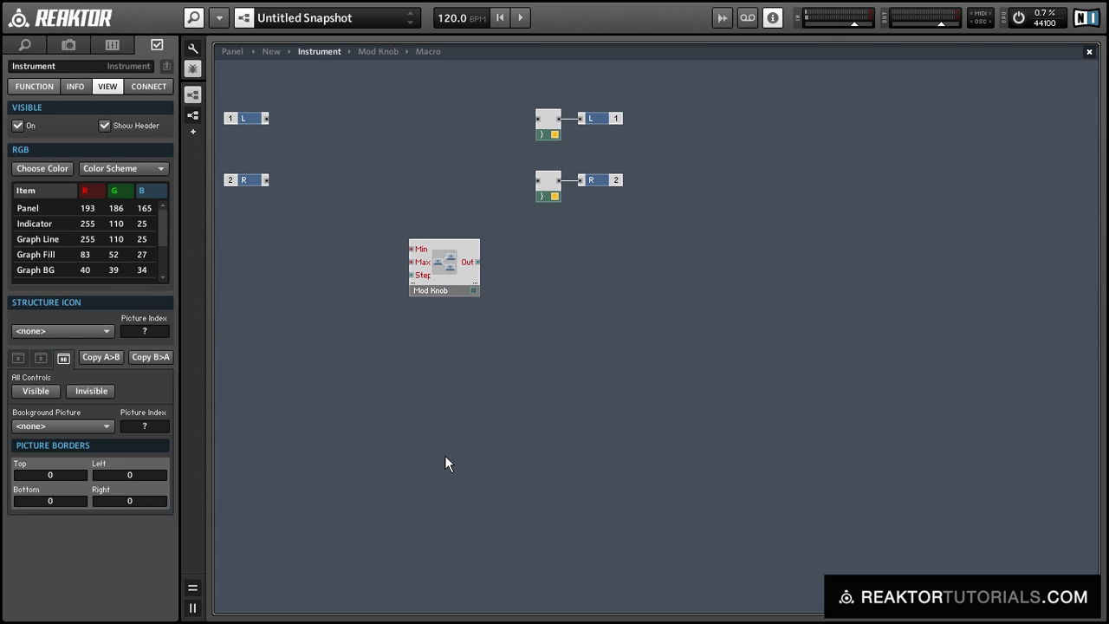
right_click(446, 457)
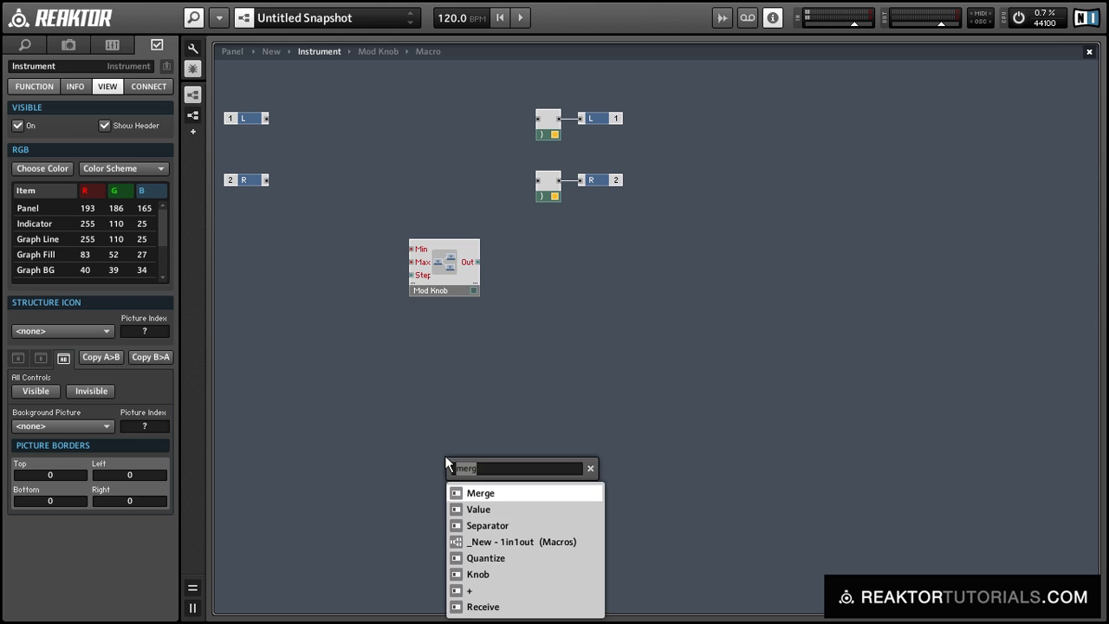
text(lfo)
key(Return)
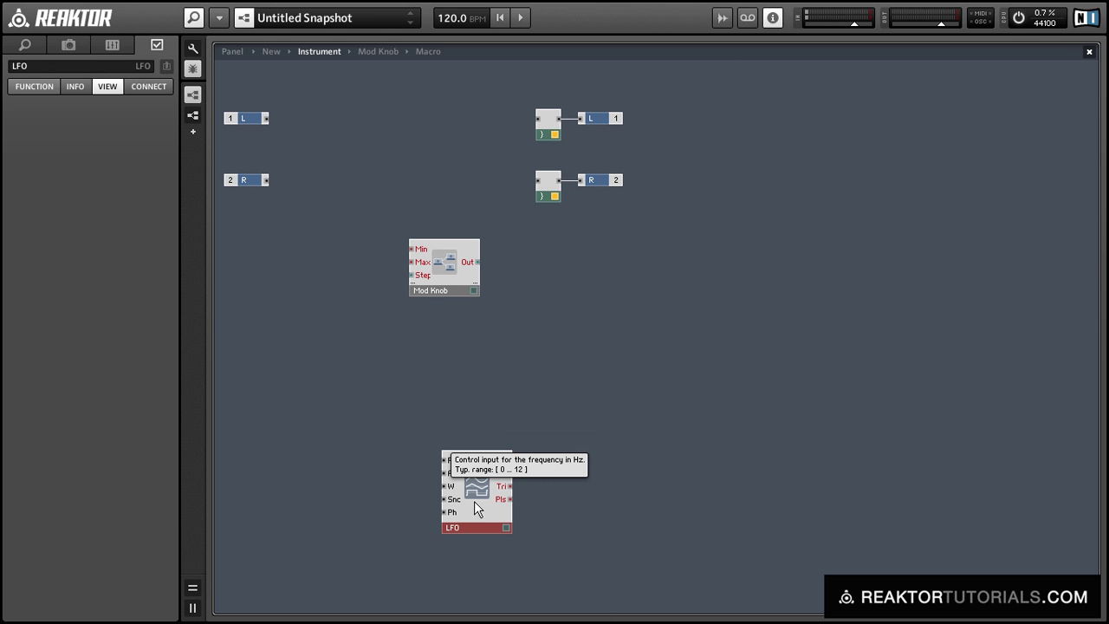
drag(474, 501, 447, 362)
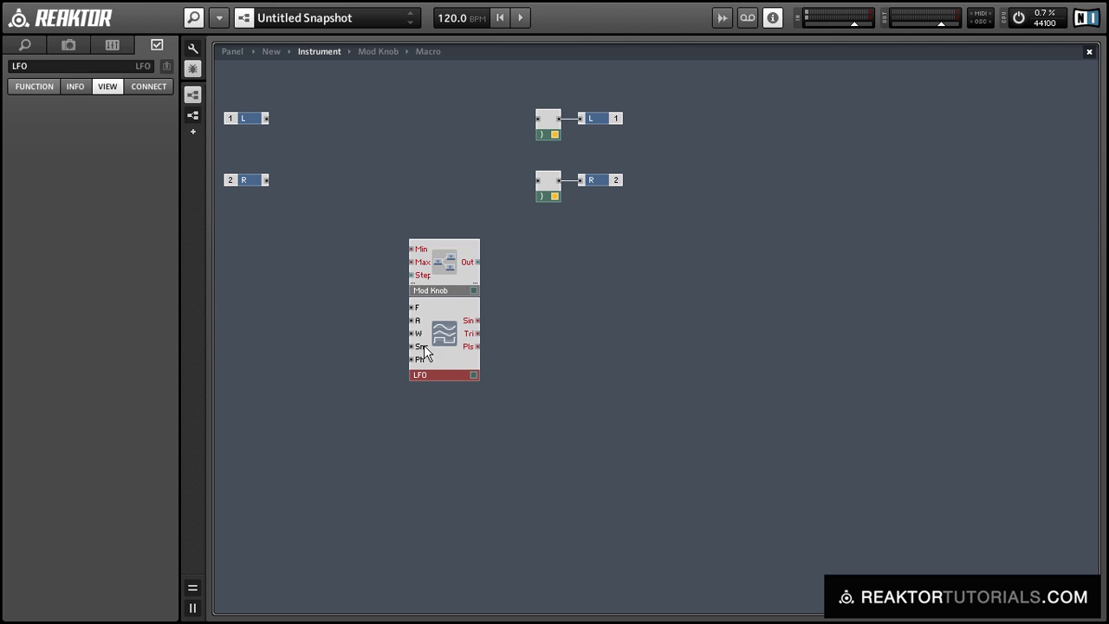
right_click(419, 308)
click(446, 314)
right_click(423, 322)
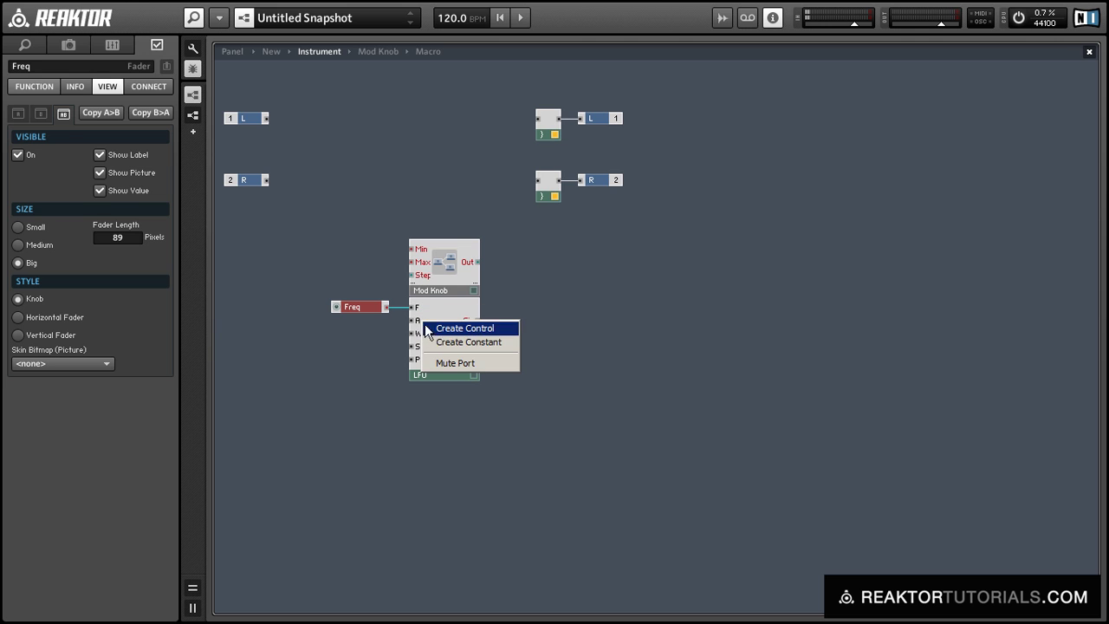
click(438, 340)
Step: Add a Send module fed by the LFO's sine output, placed next to the LFO
click(591, 360)
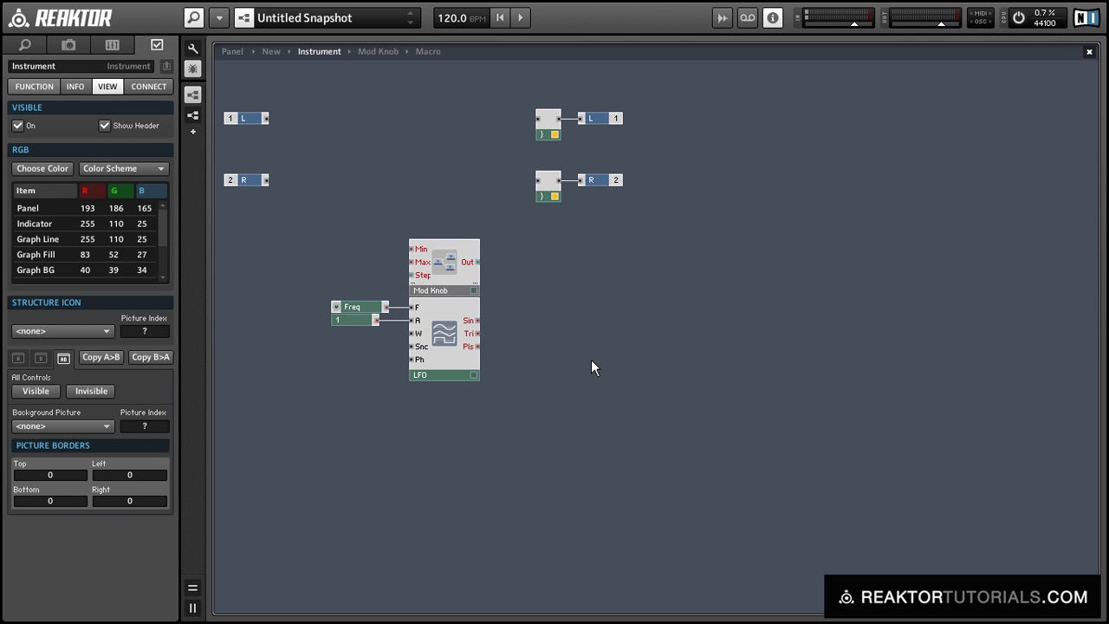
double_click(591, 360)
text(send)
key(Return)
drag(591, 360, 470, 320)
drag(625, 353, 539, 327)
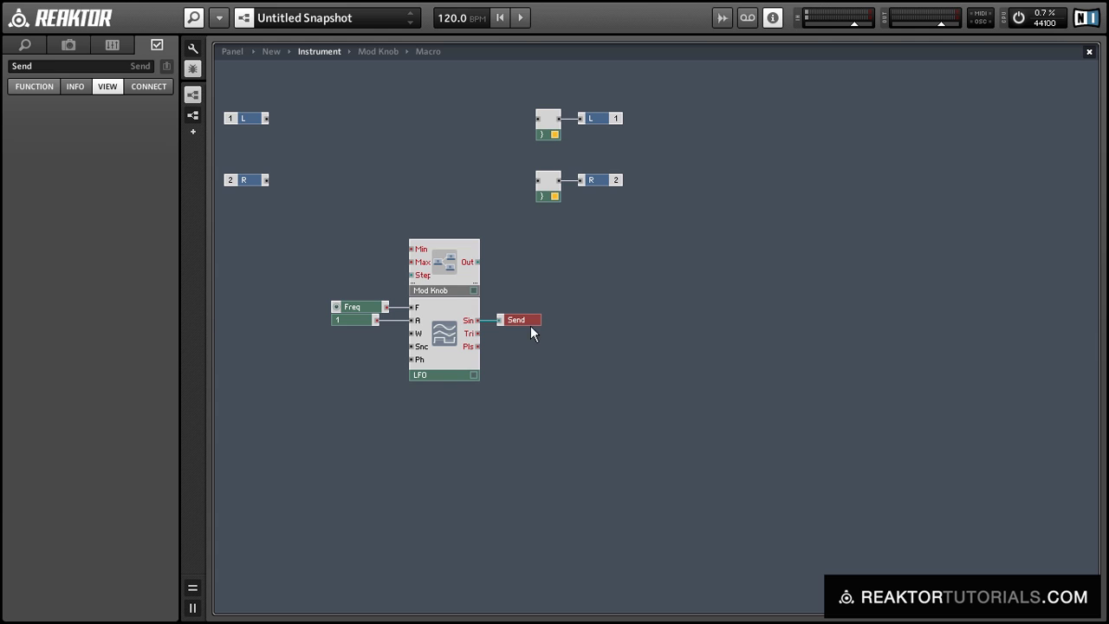
Step: Inside Mod Knob, check the Knob's range: -12 to 12, step 1, default 0
click(562, 355)
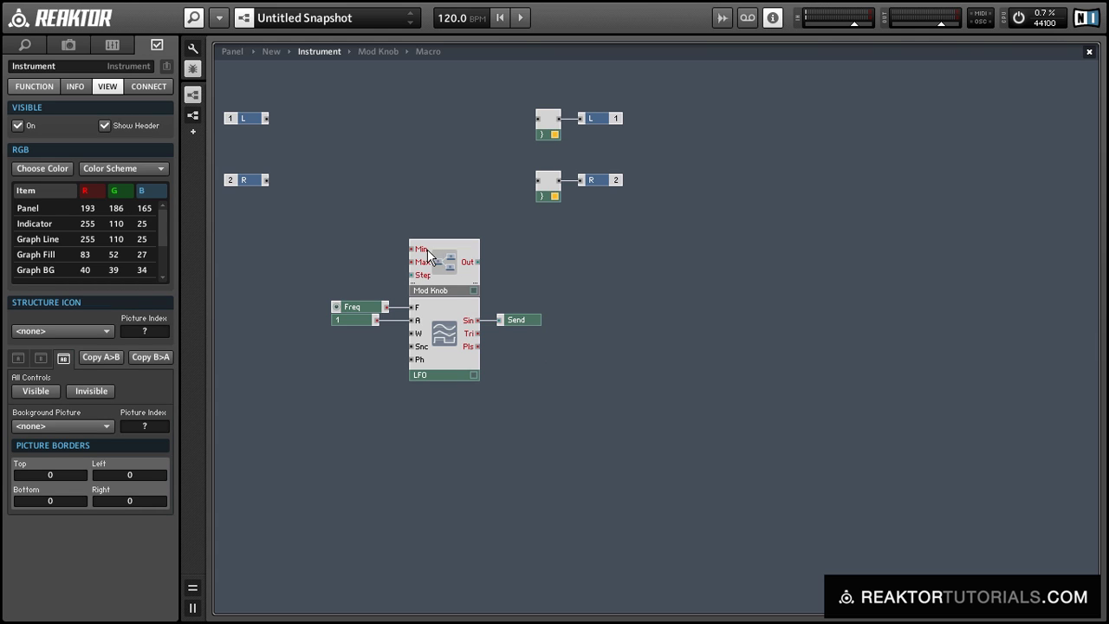
double_click(446, 260)
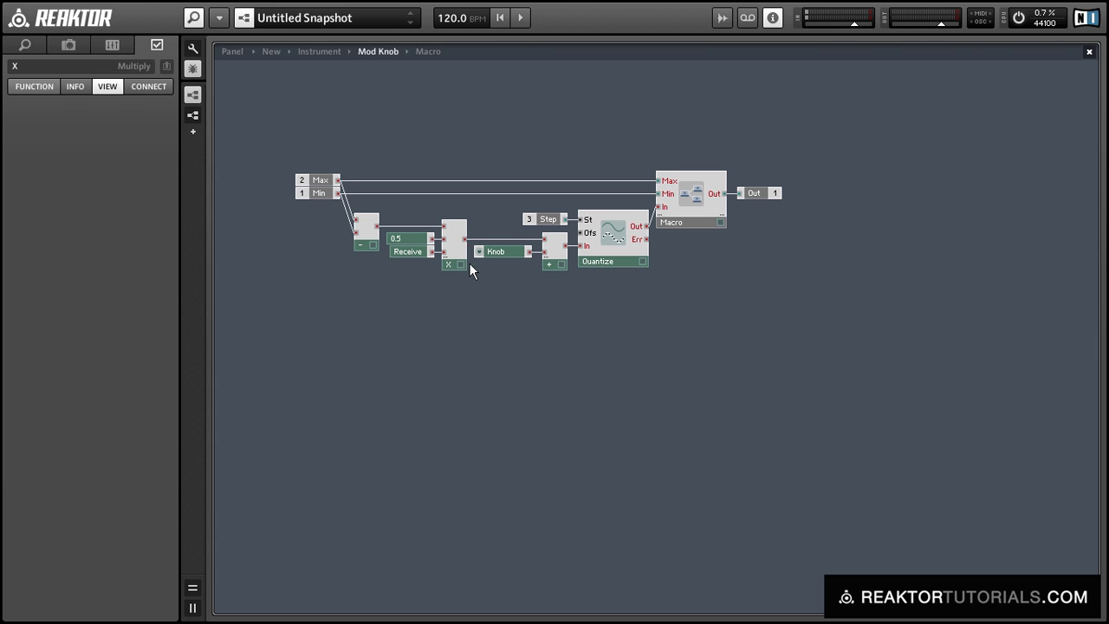
click(495, 252)
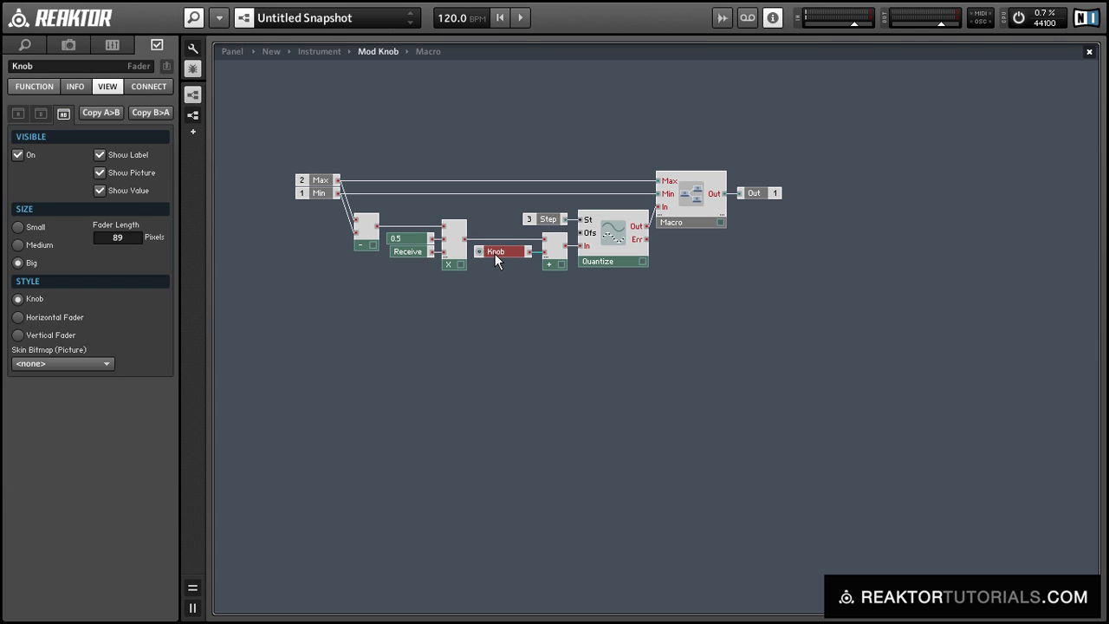
click(25, 85)
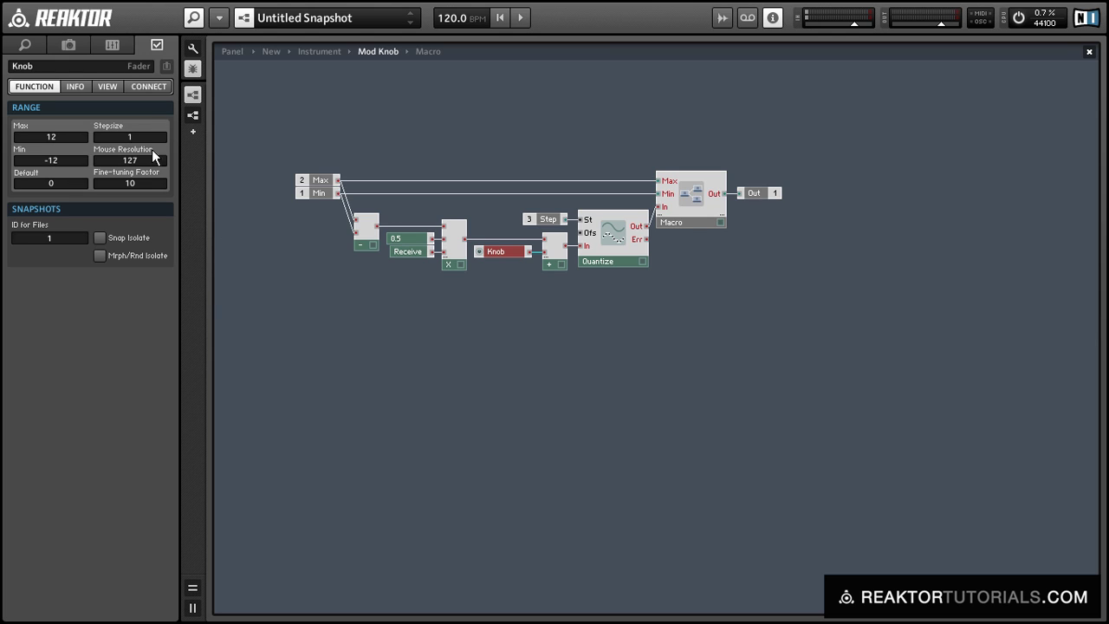
click(280, 266)
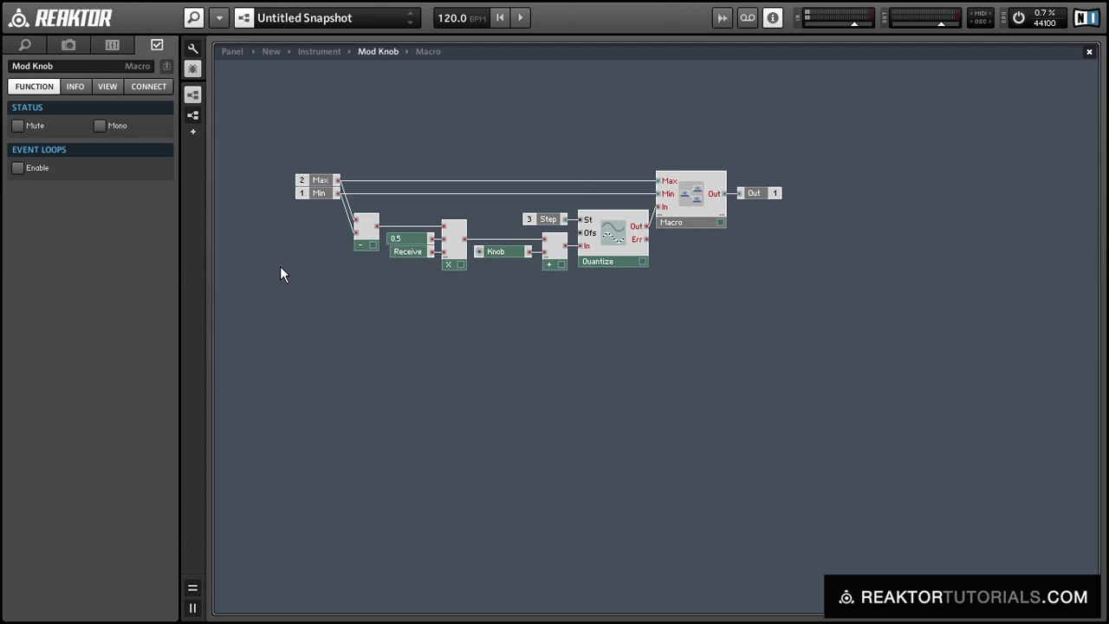
Step: Attach constants -12, 12 and 1 to Mod Knob's Min, Max and Step inputs
double_click(280, 266)
right_click(429, 247)
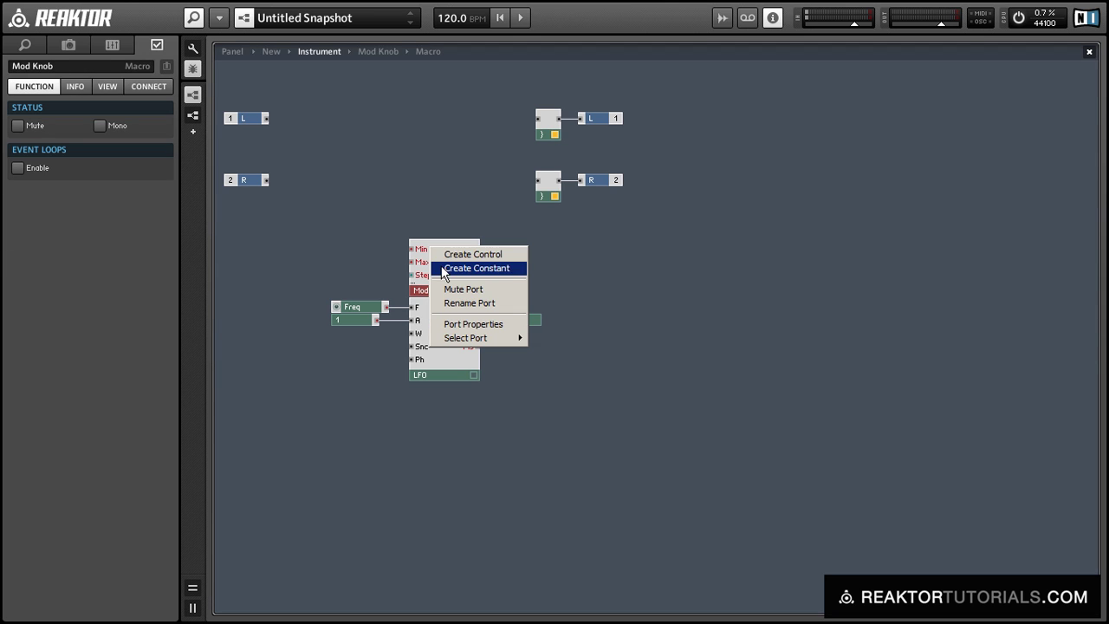
click(442, 268)
click(43, 122)
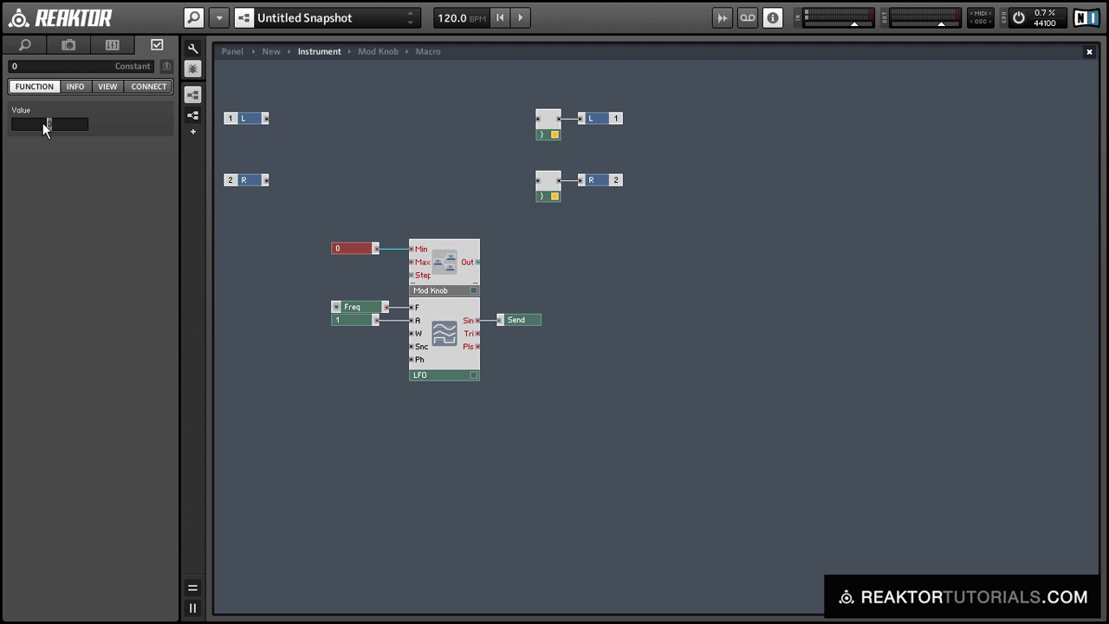
text(-12)
click(485, 325)
right_click(420, 262)
click(445, 285)
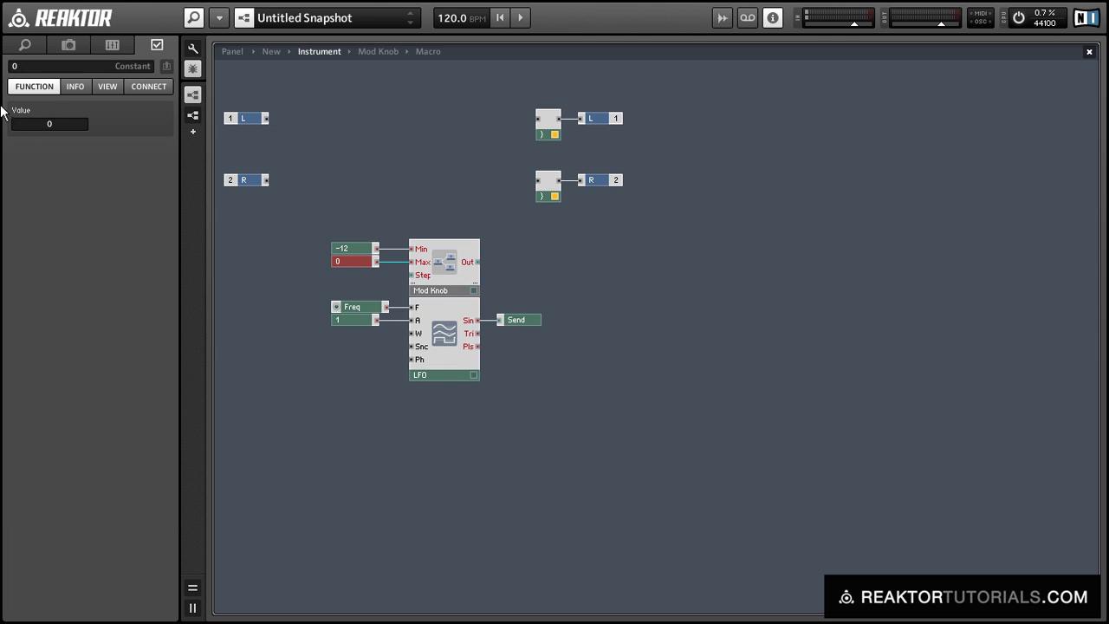
click(27, 123)
click(234, 249)
right_click(420, 274)
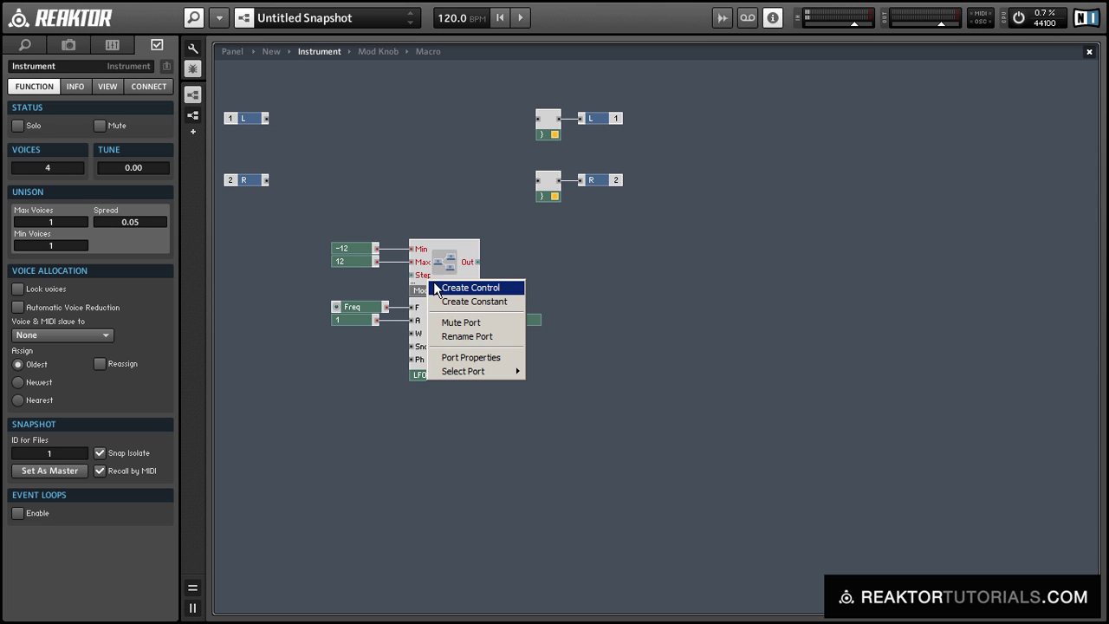
click(445, 299)
click(286, 288)
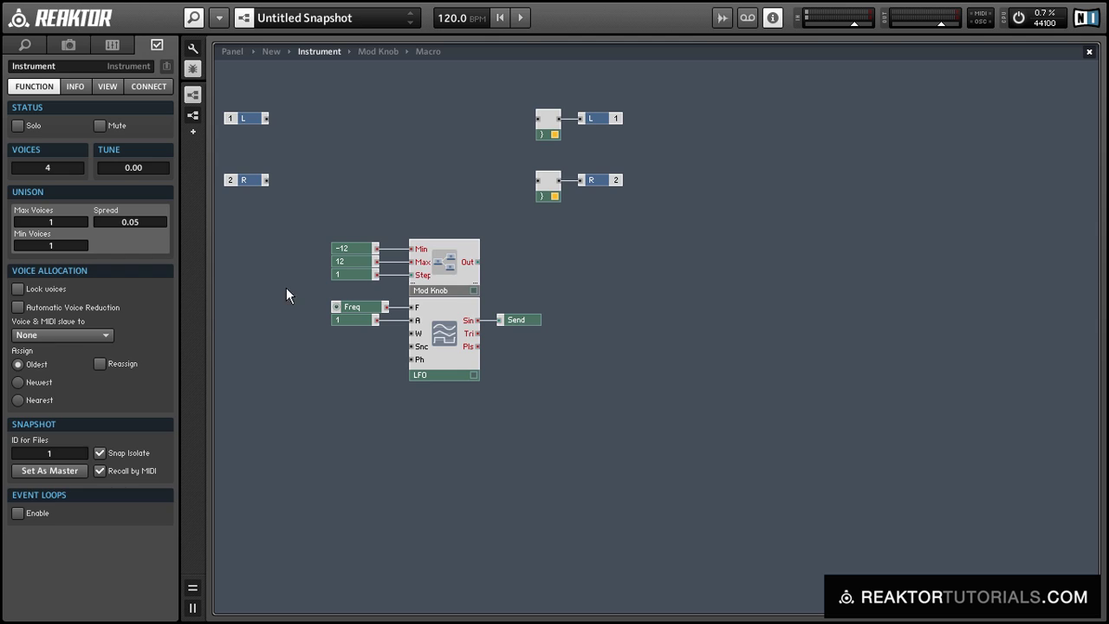
Step: Recheck the inner Knob's range, then move Mod Knob, its constants and the LFO lower
double_click(443, 265)
click(491, 252)
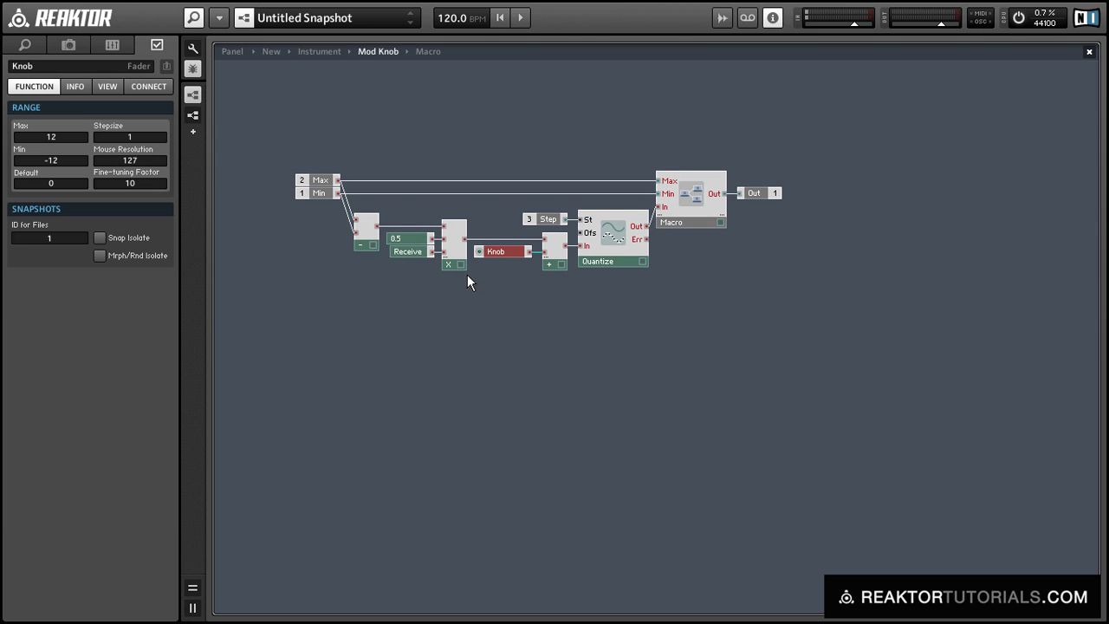
double_click(429, 312)
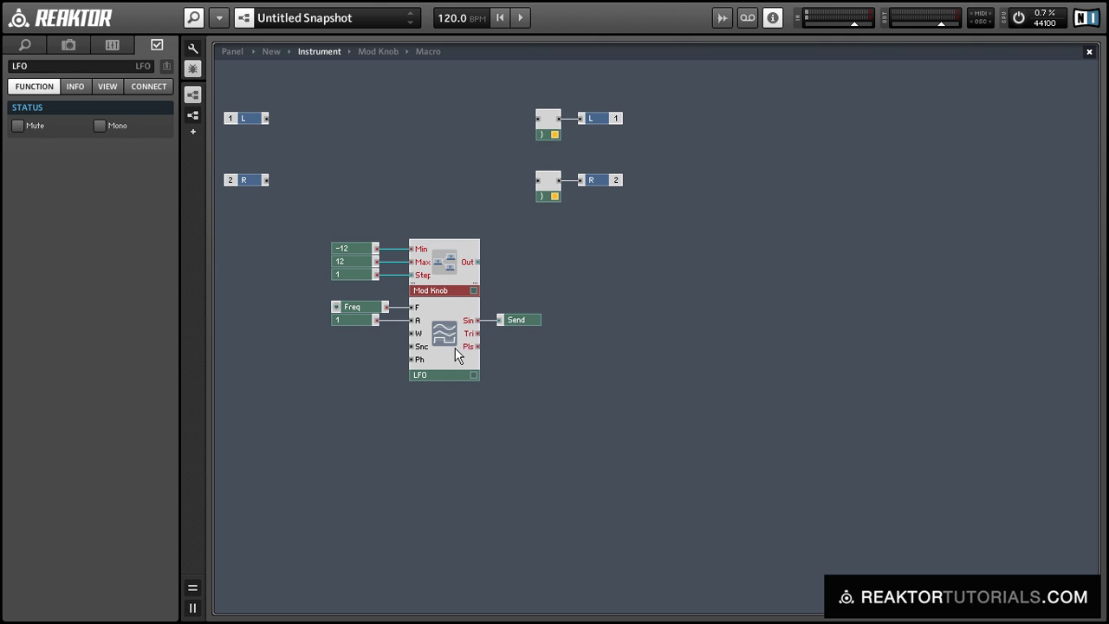
drag(291, 239, 554, 387)
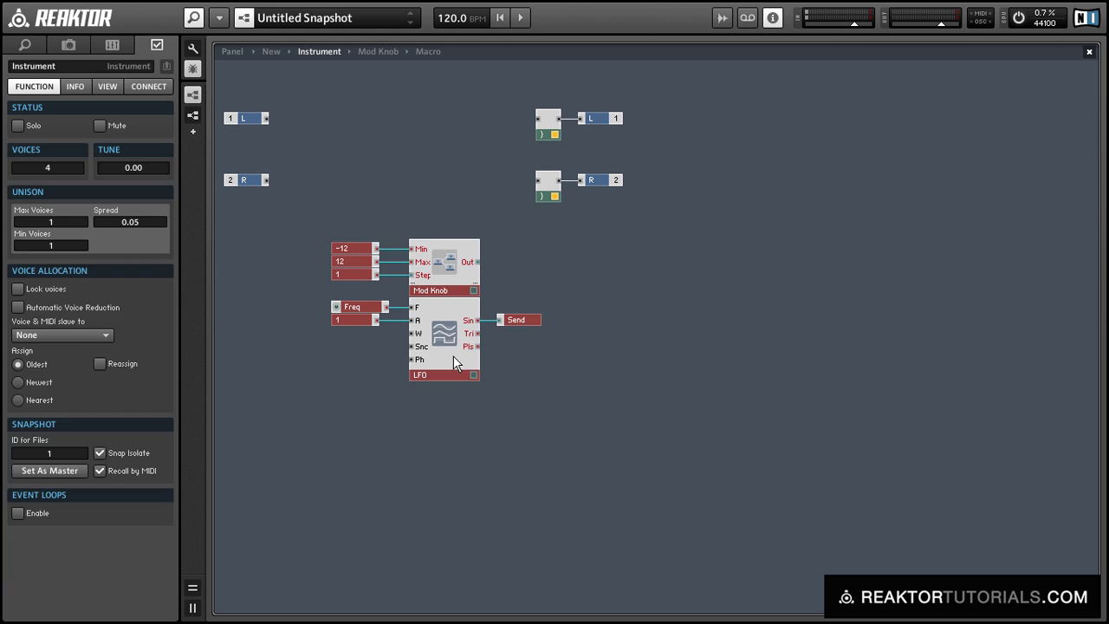
drag(453, 355, 443, 433)
Step: Insert a NotePitch MIDI In module onto the canvas
click(629, 458)
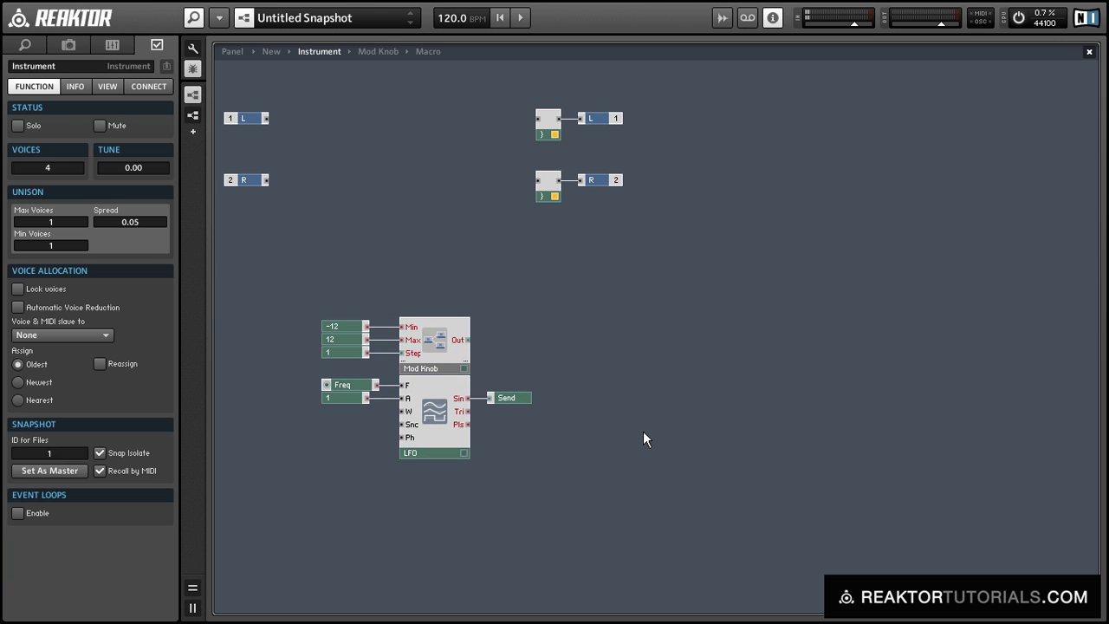
double_click(643, 433)
text(noet)
key(BackSpace)
key(BackSpace)
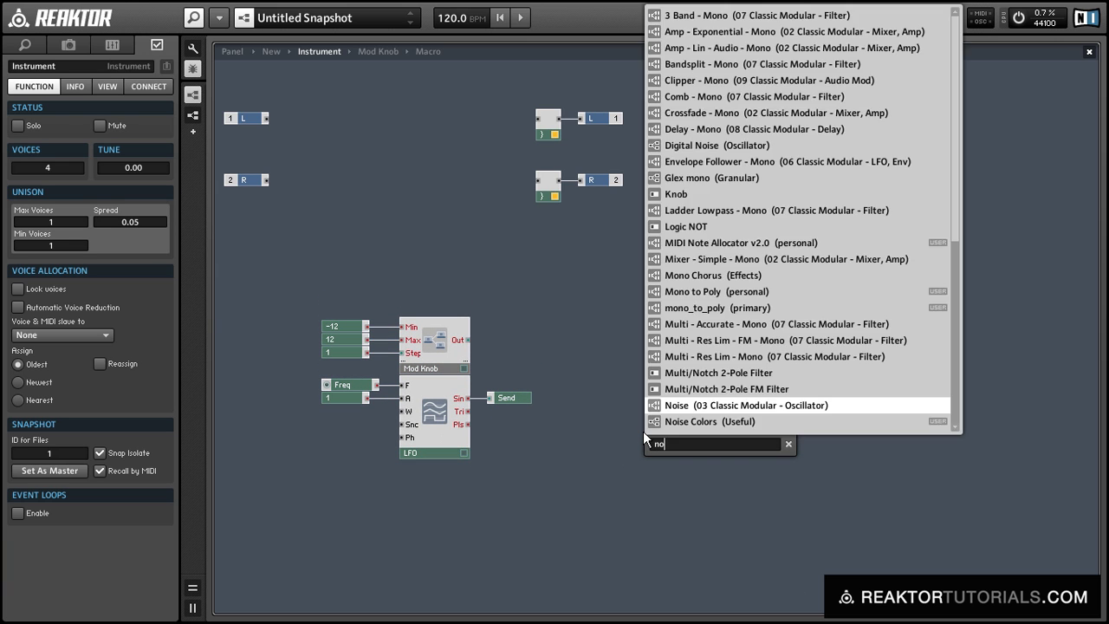
text(te pit)
key(Return)
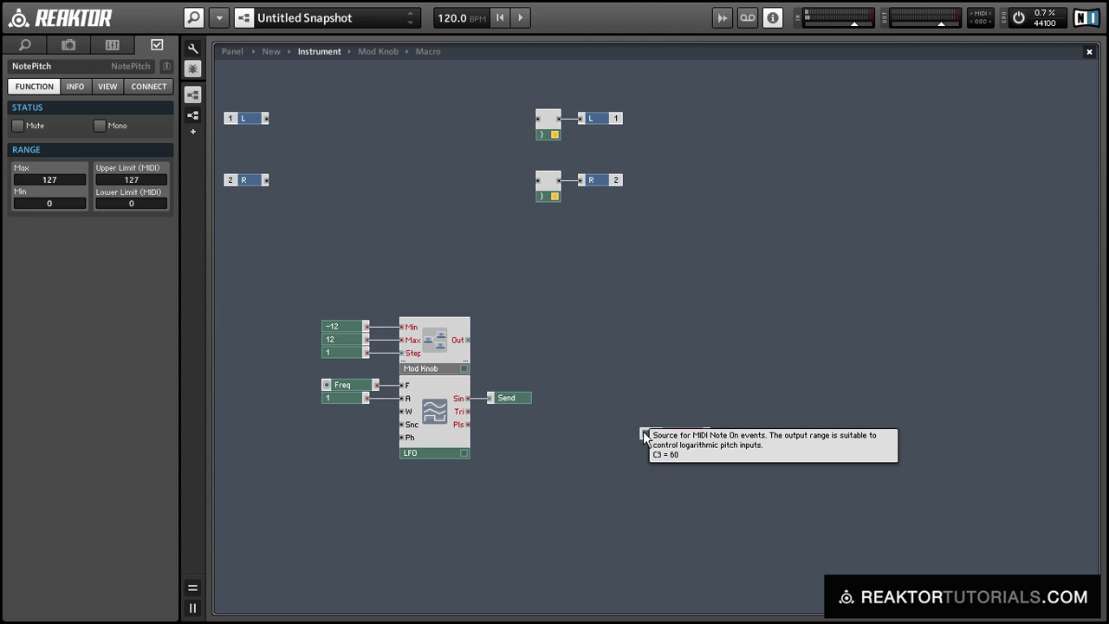
drag(643, 430, 497, 293)
click(597, 333)
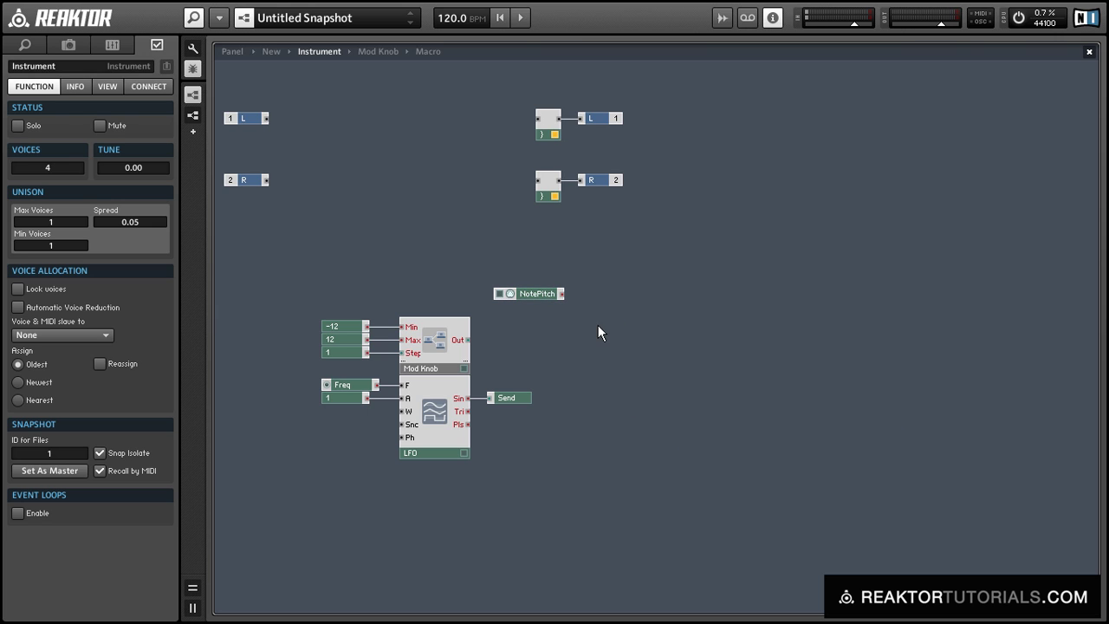
double_click(718, 337)
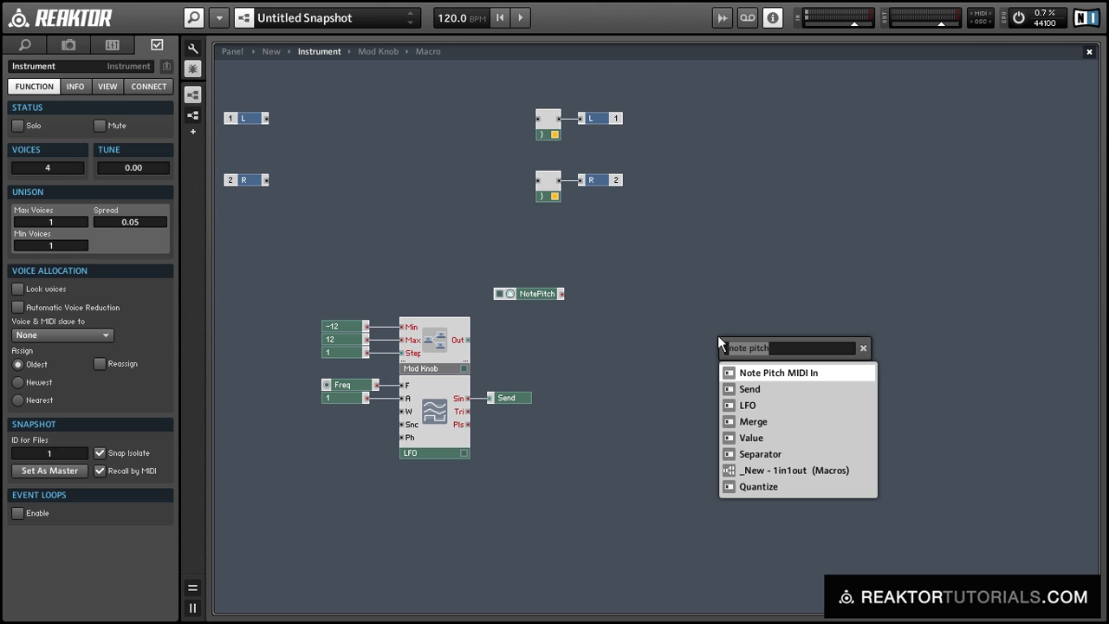
key(Return)
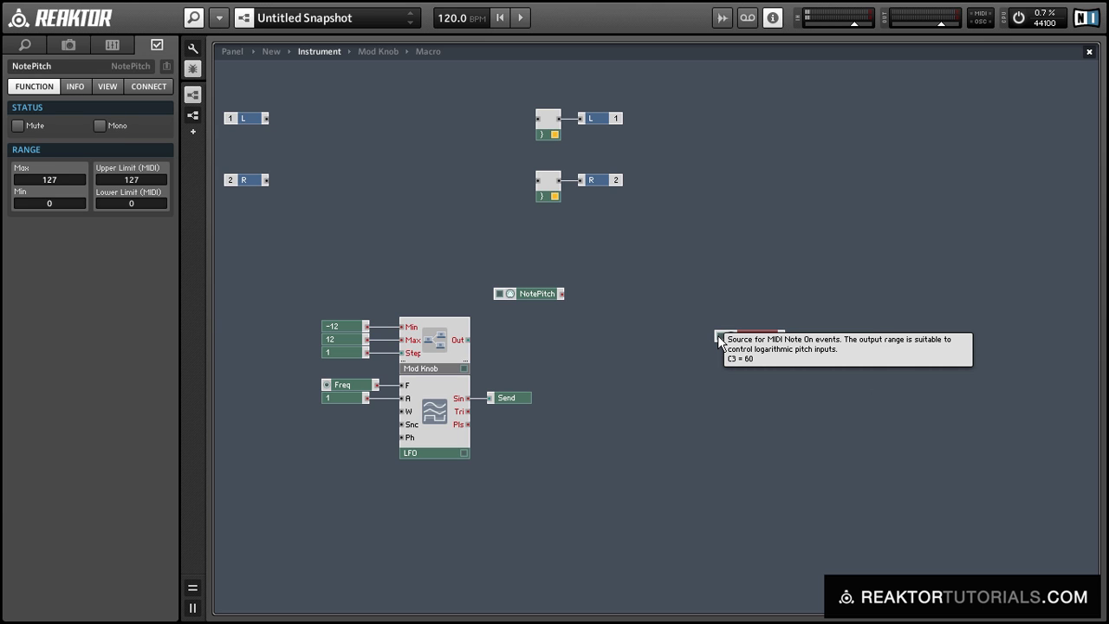
Step: Add a Sine oscillator and an Add module beside the NotePitch output
double_click(717, 336)
text(sine)
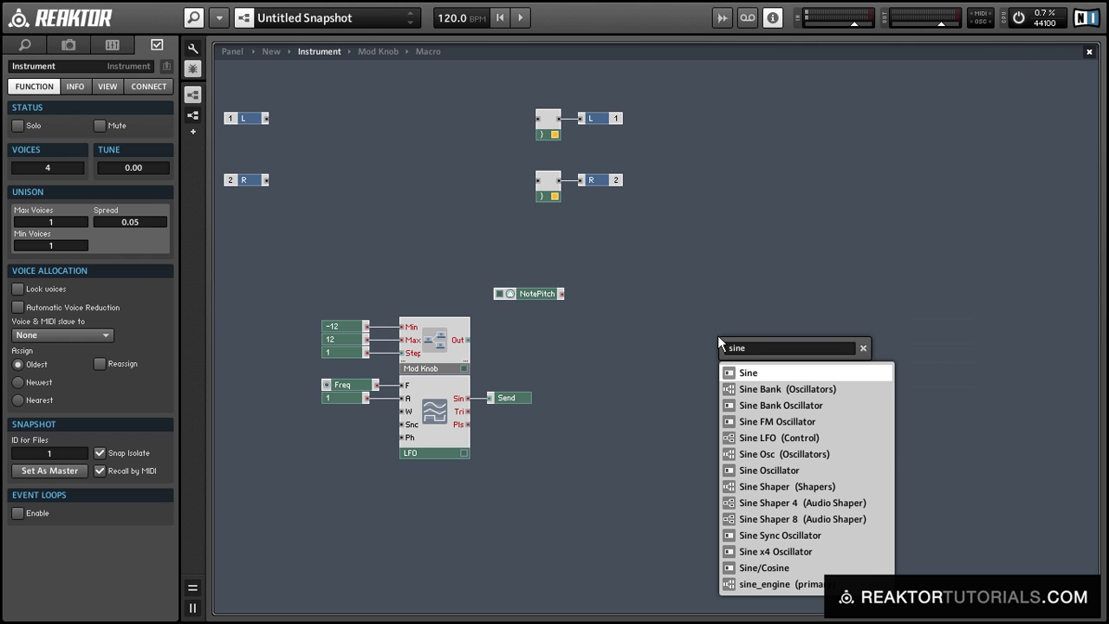
key(Down)
key(Down)
key(Down)
key(Down)
key(Down)
key(Down)
key(Return)
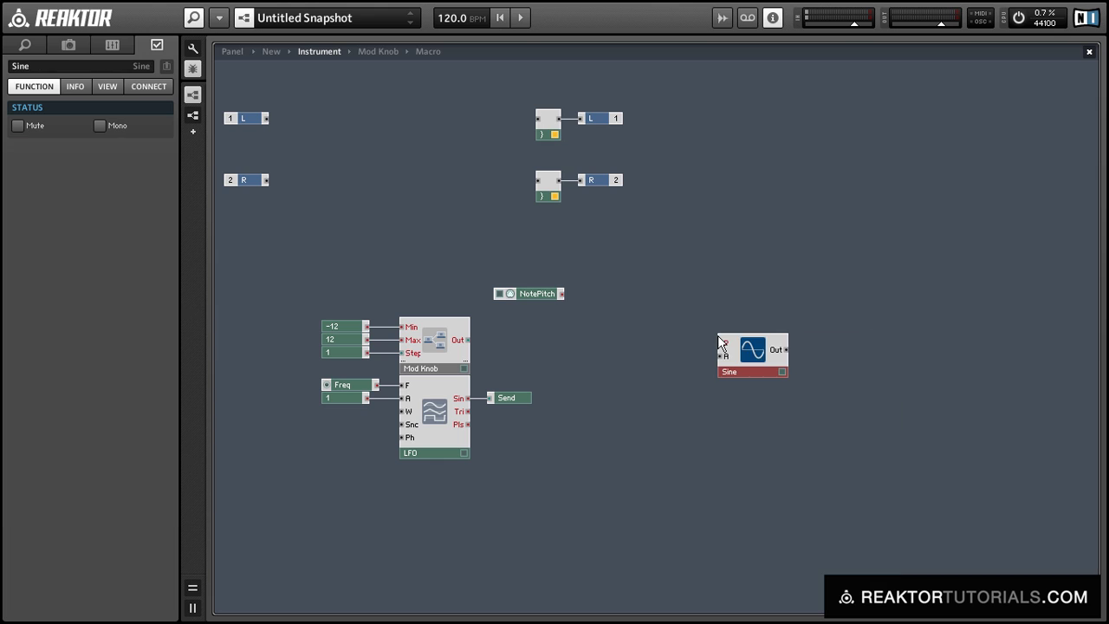
double_click(718, 335)
text(+)
key(Return)
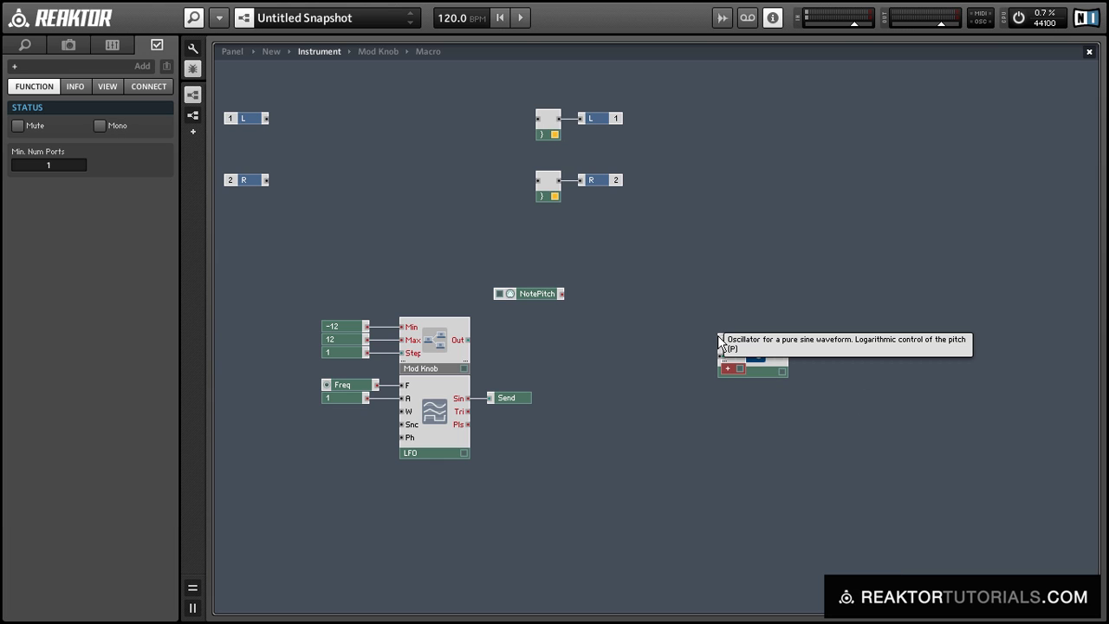
drag(734, 361, 563, 292)
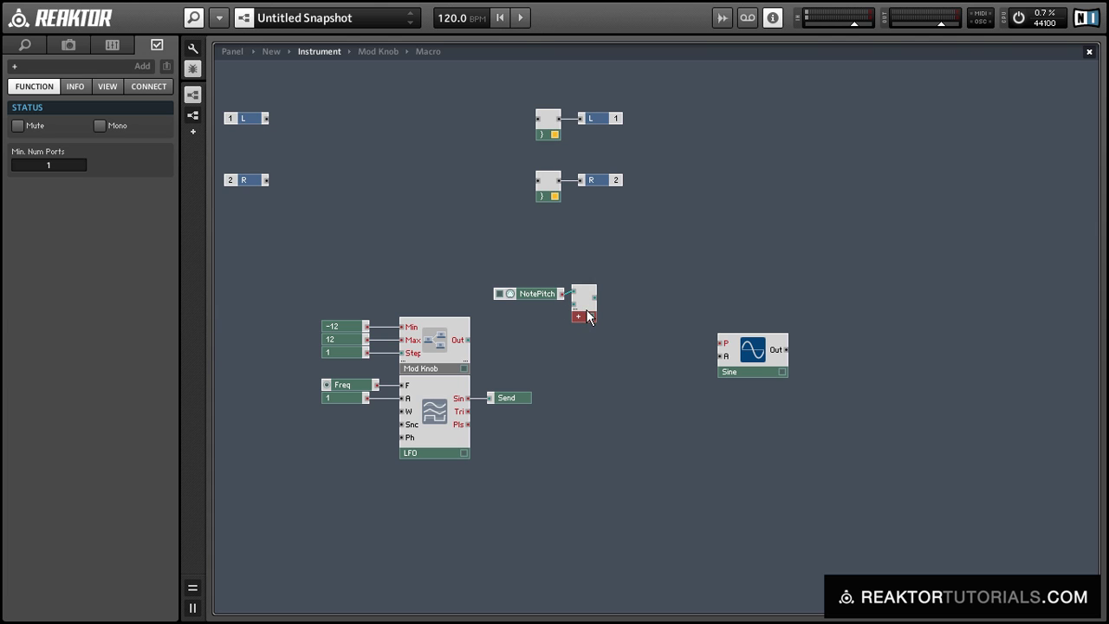
Step: Connect Mod Knob's output into the Add module and reposition NotePitch and Add
drag(586, 314, 586, 317)
drag(466, 338, 573, 309)
drag(493, 252, 704, 350)
click(695, 390)
Step: Add a Gate MIDI In module on Sine's A input and route Sine's output to channel R
double_click(696, 391)
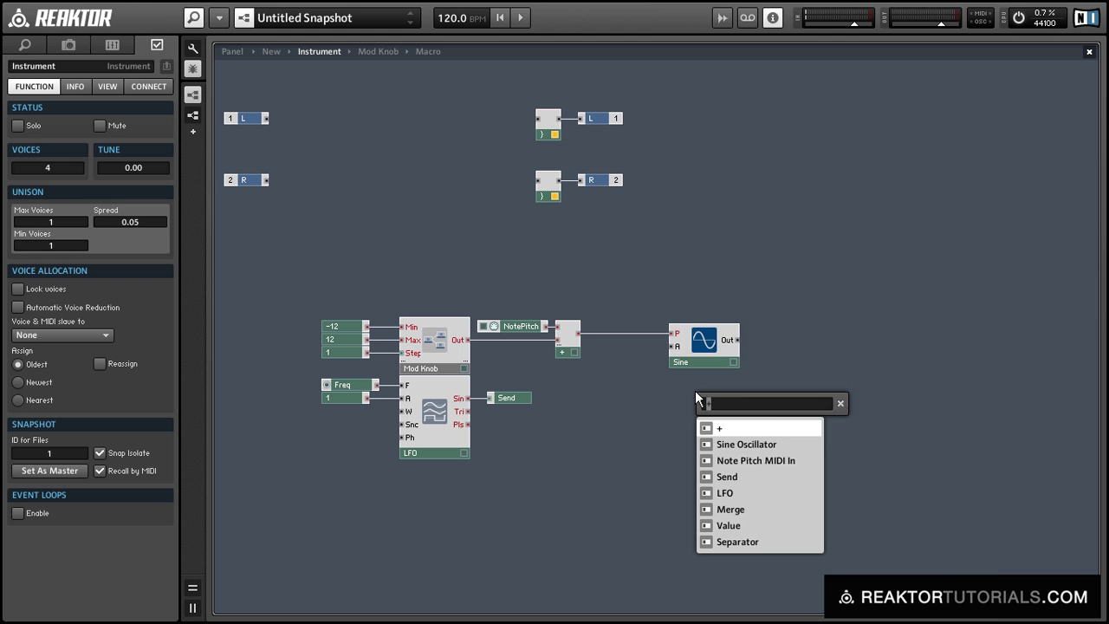
text(note p)
key(BackSpace)
key(BackSpace)
key(BackSpace)
key(BackSpace)
key(BackSpace)
key(BackSpace)
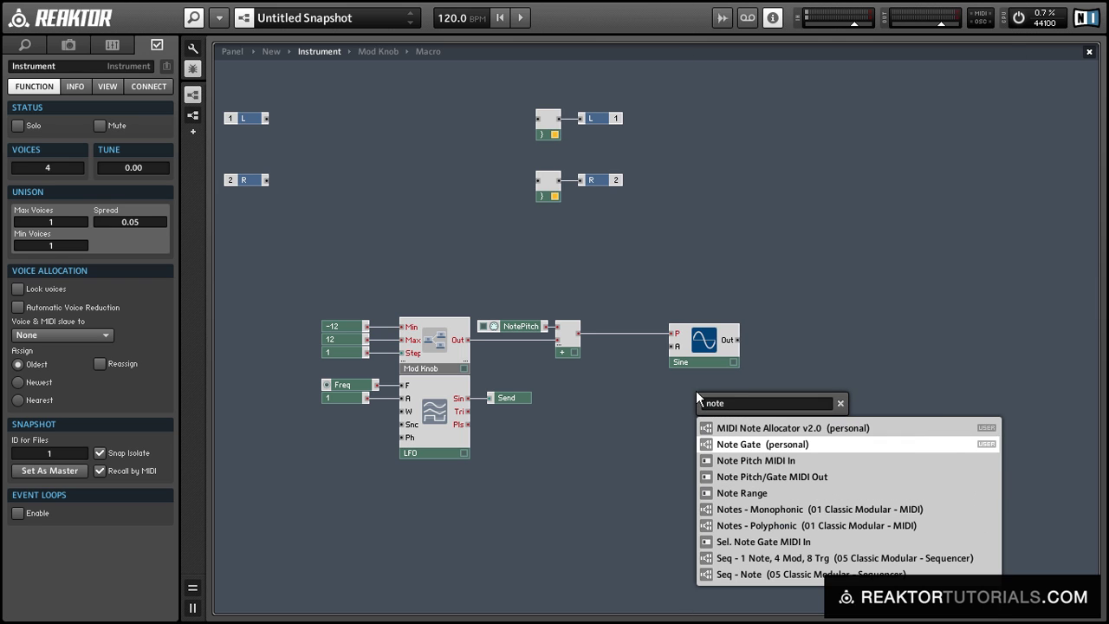
text(midi gate)
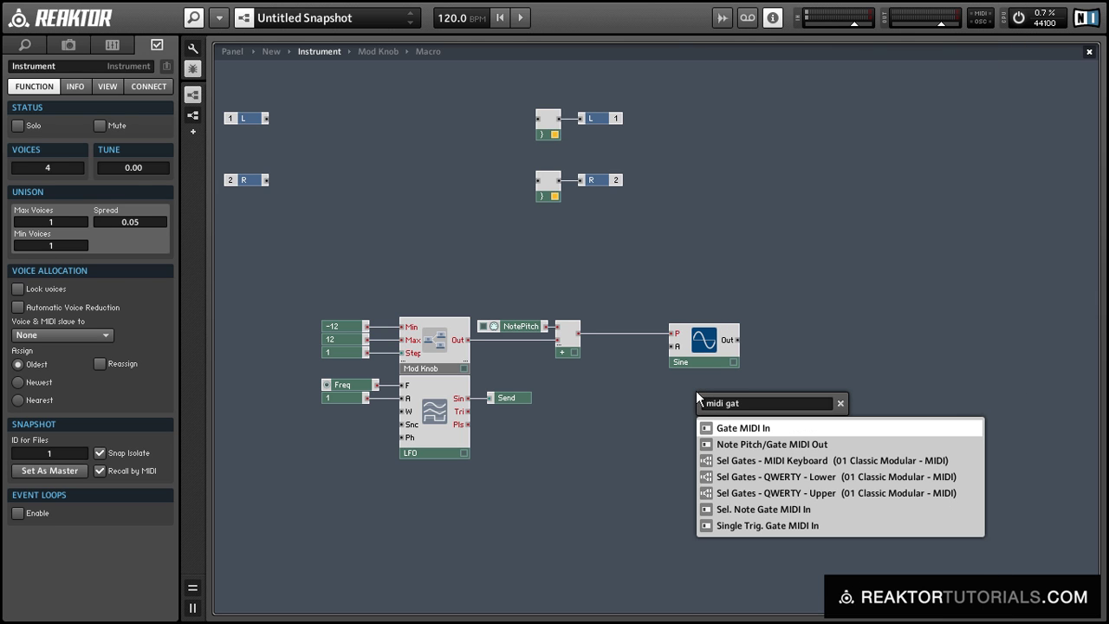
key(Return)
drag(695, 391, 591, 348)
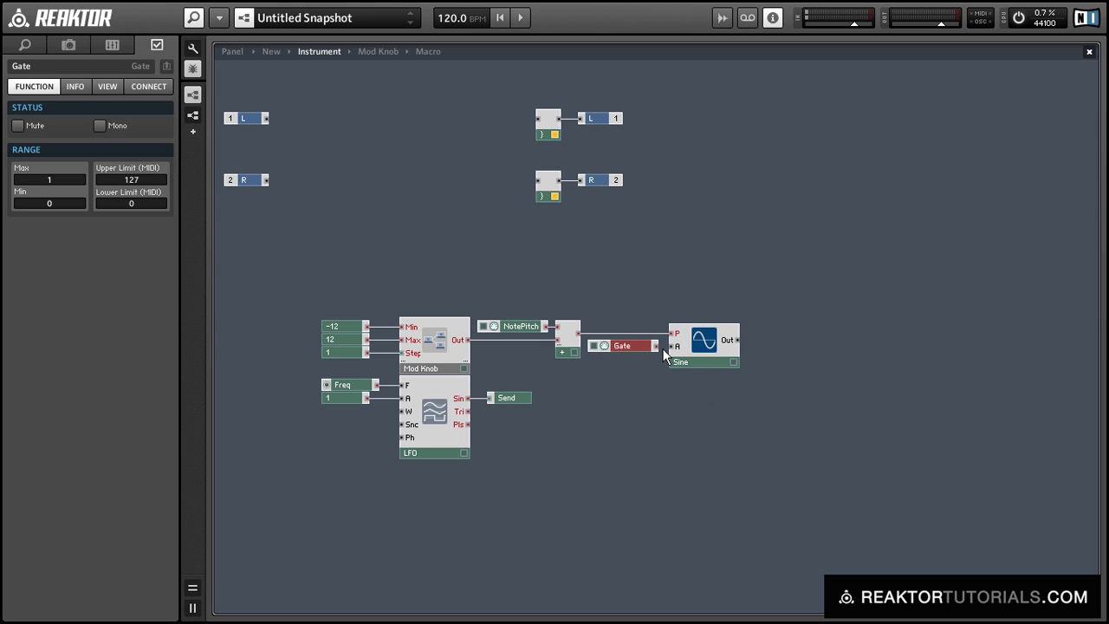
drag(654, 346, 675, 346)
drag(538, 180, 733, 343)
drag(662, 240, 762, 350)
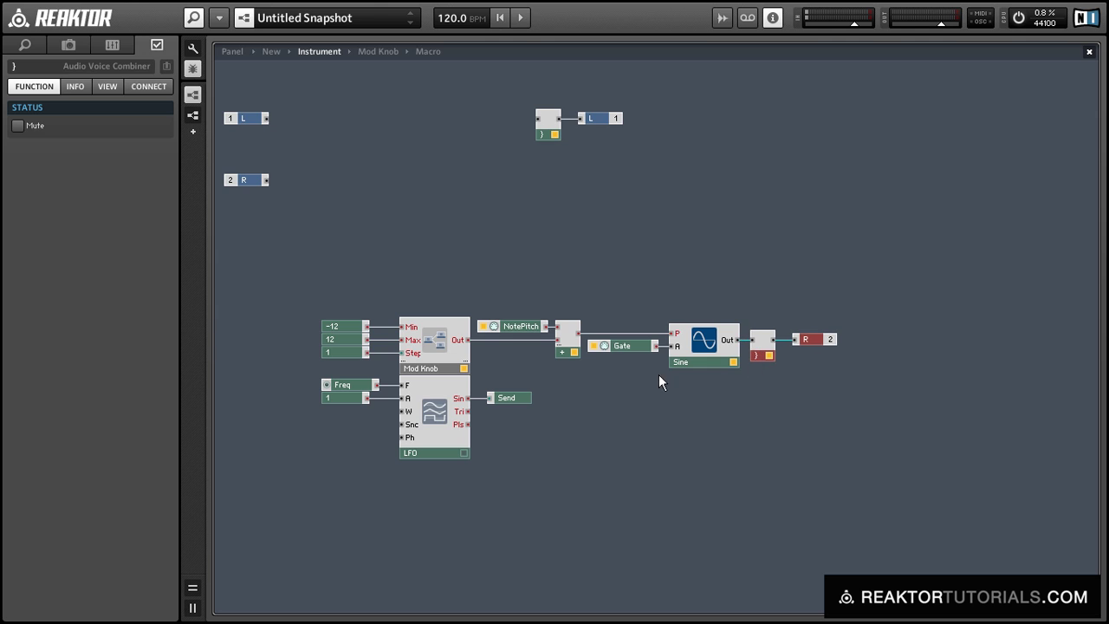
Step: On the panel, move the Freq knob aside and hide the Receive menu's label and inner Macro frame
click(232, 51)
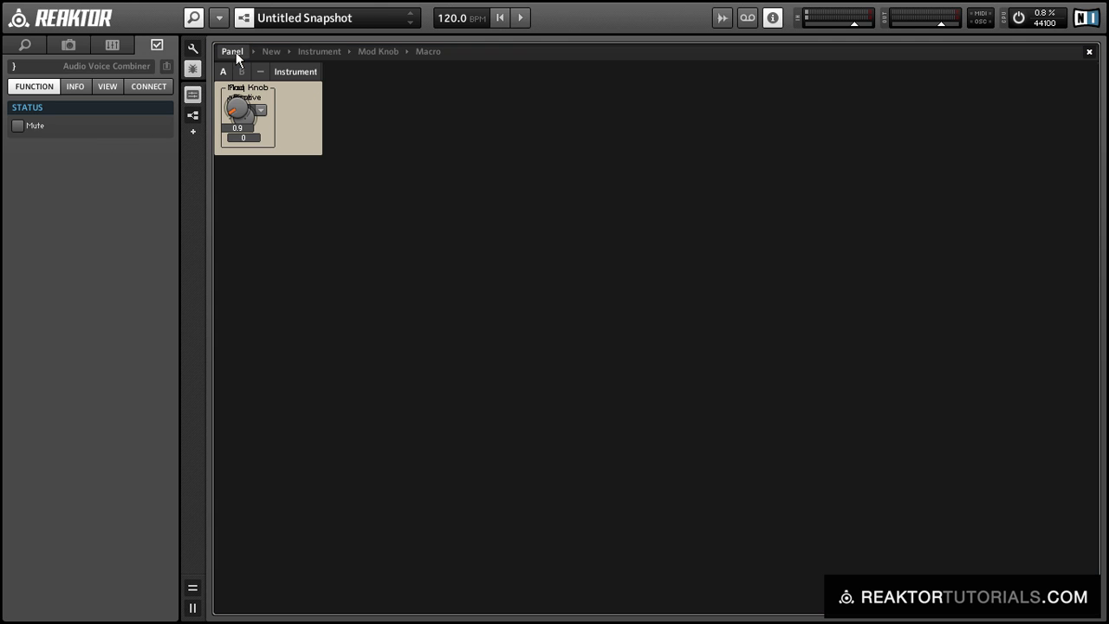
click(194, 49)
drag(243, 128, 247, 189)
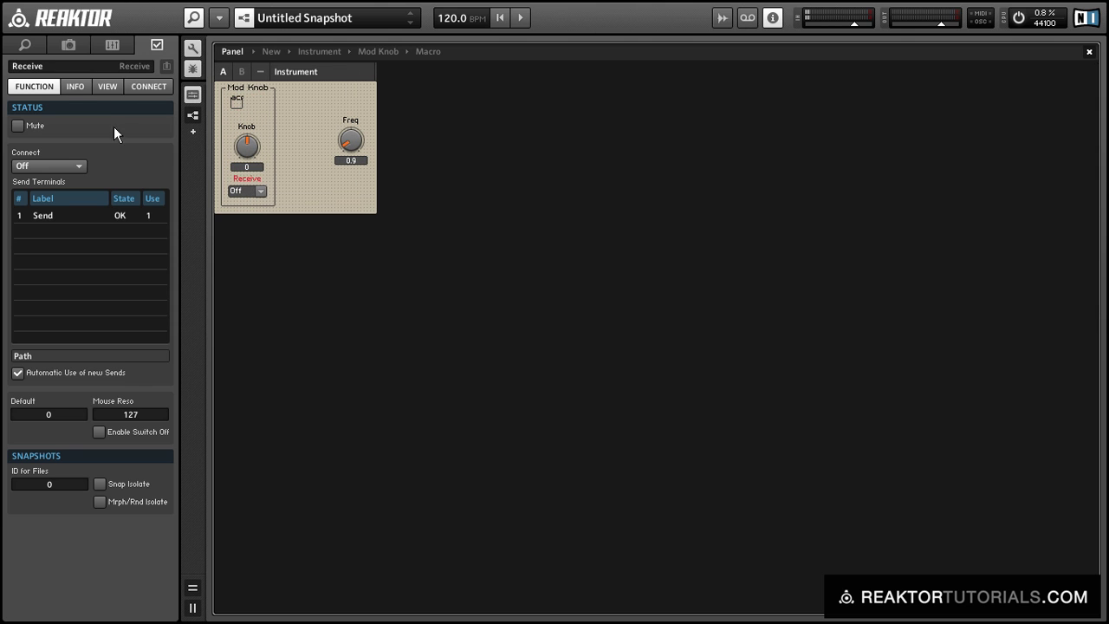
click(107, 87)
click(100, 155)
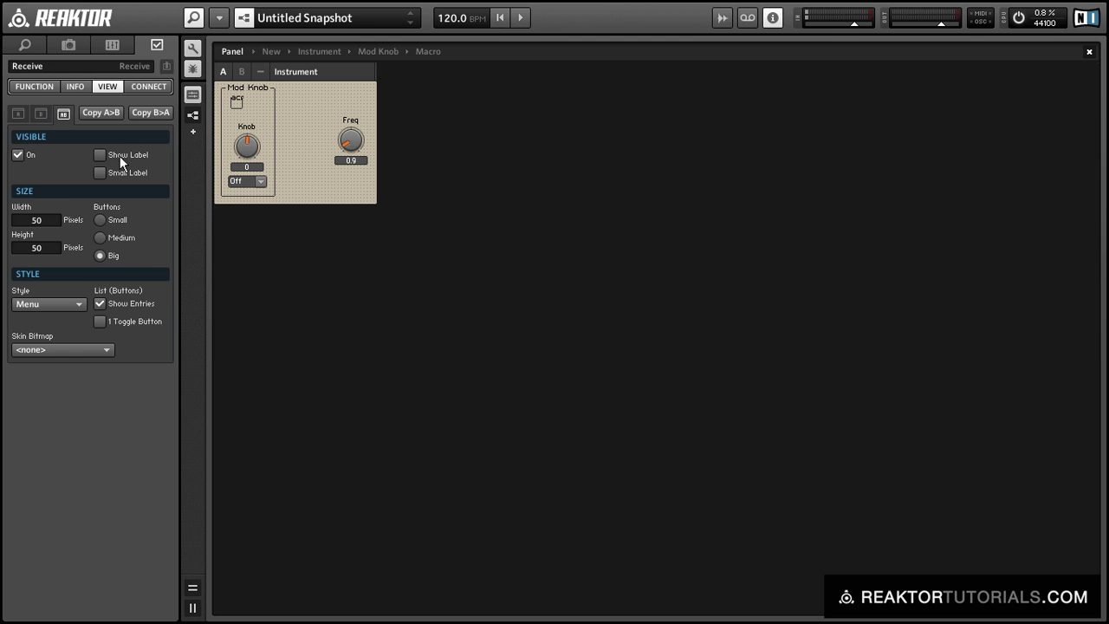
click(254, 87)
click(18, 191)
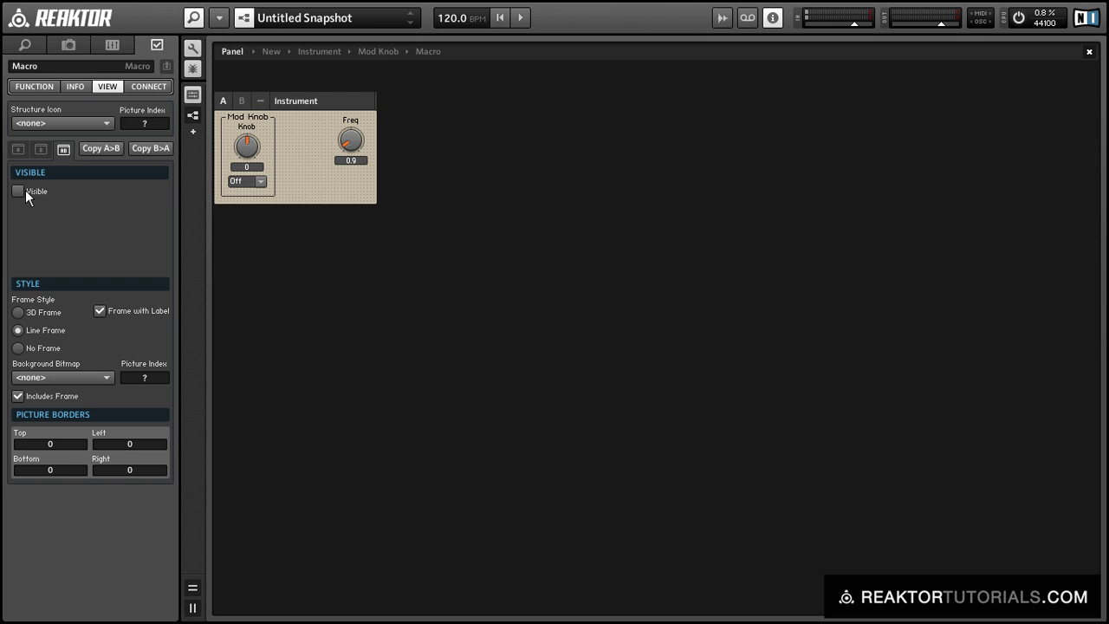
click(247, 121)
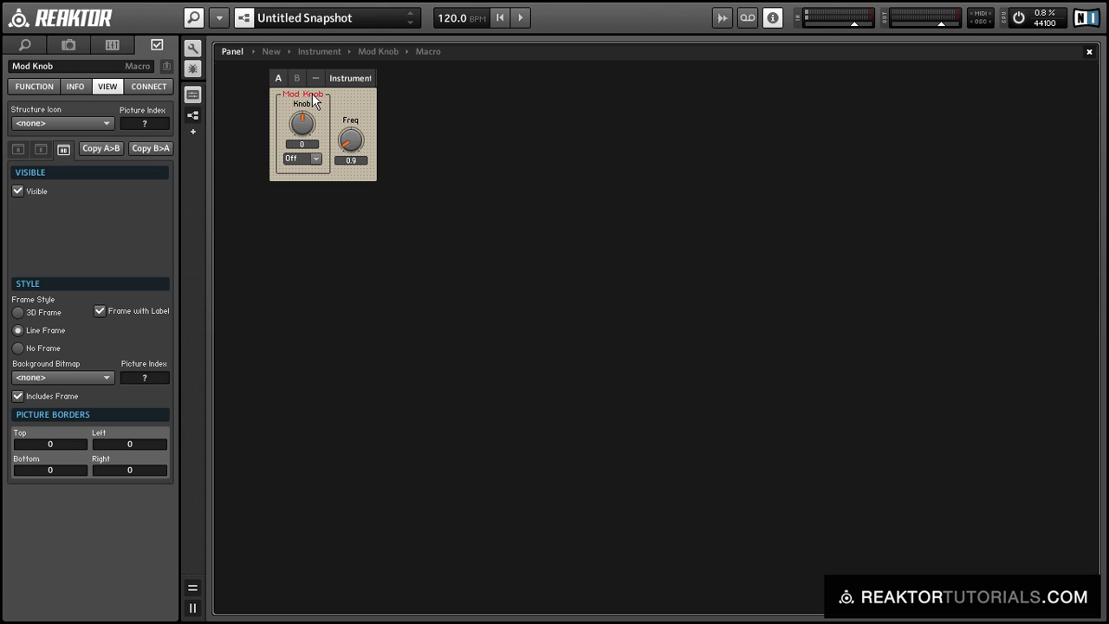
click(193, 47)
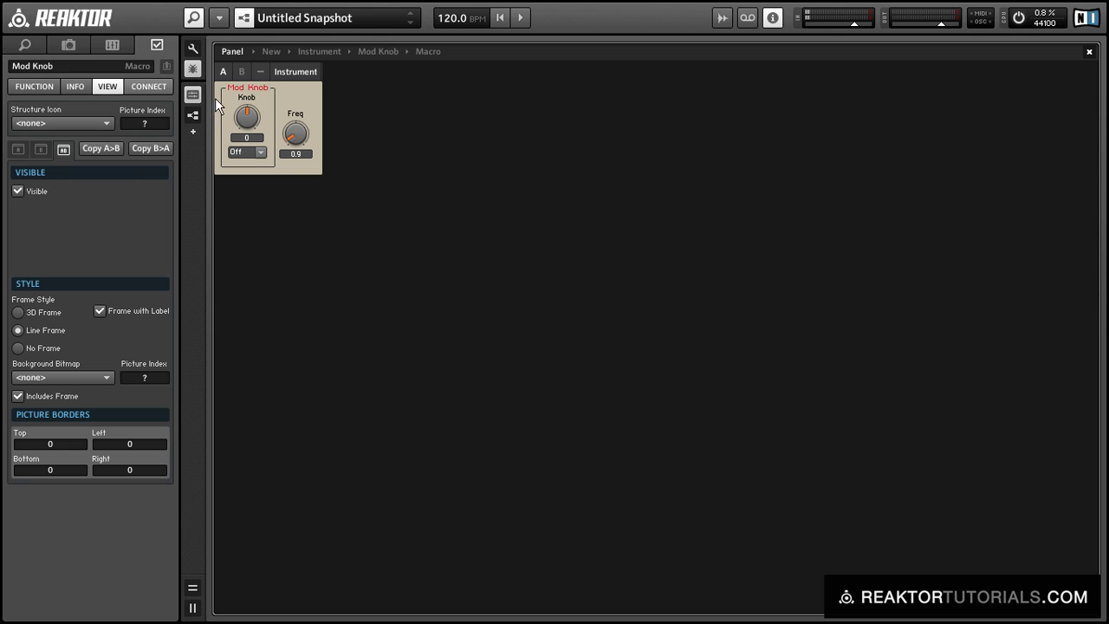
Step: Set Mod Knob's source menu to Send and turn the LFO Freq to 0.1
click(255, 152)
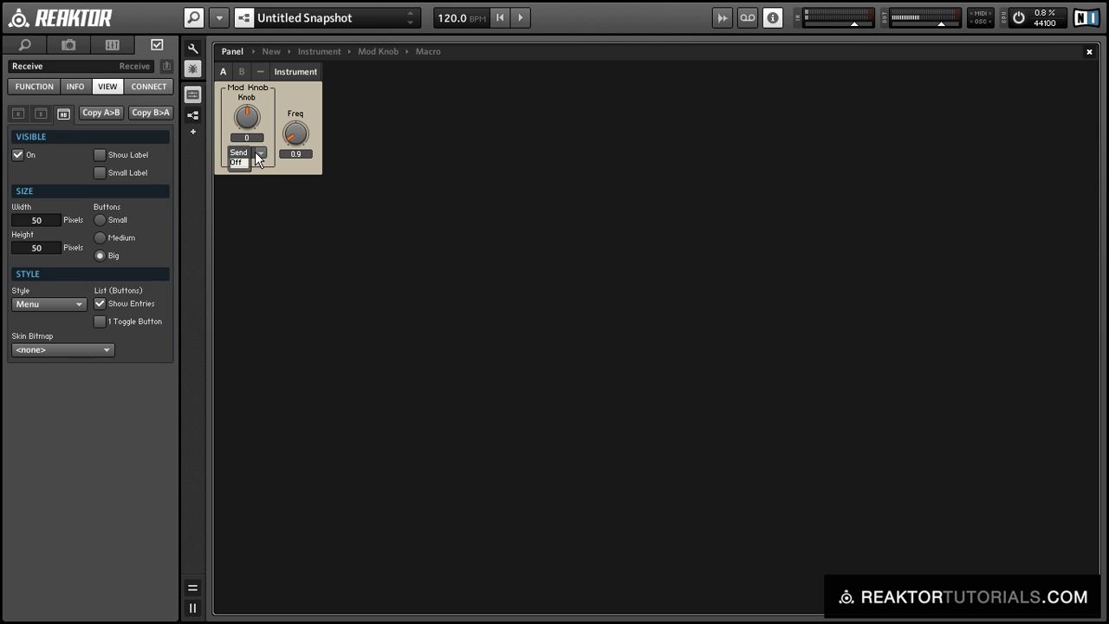
click(245, 152)
drag(295, 130, 274, 215)
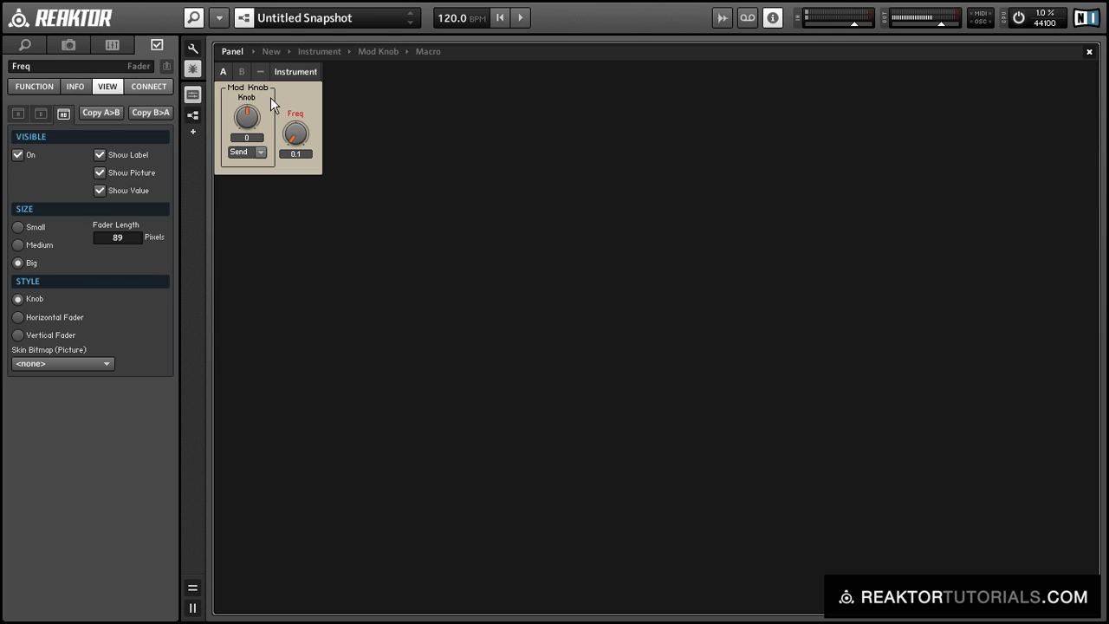
Step: Back in the structure view, rename the Send module to 'LFO 1'
key(F6)
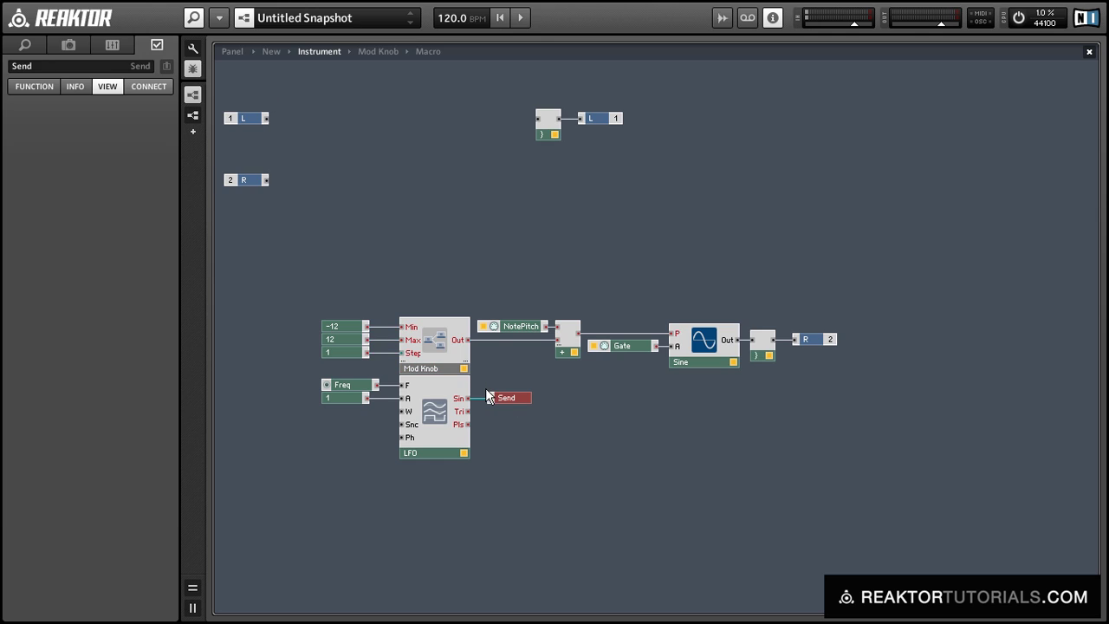
click(43, 62)
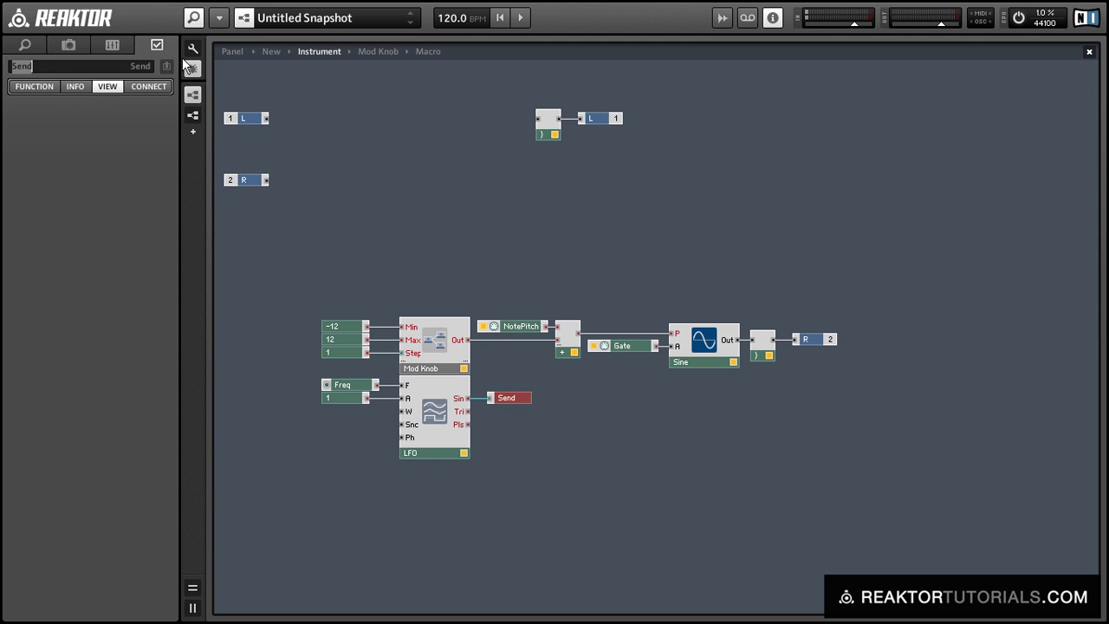
text(Lf)
key(BackSpace)
text(FO)
key(Return)
Step: Enter the Mod Knob macro and inspect its Receive module's settings
double_click(434, 274)
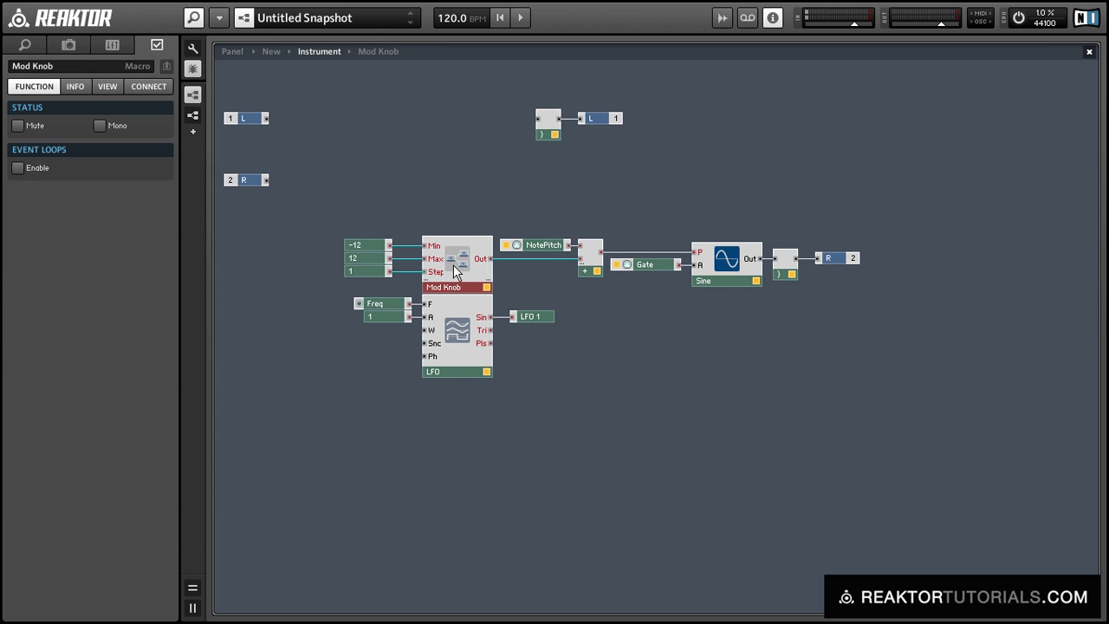
double_click(453, 265)
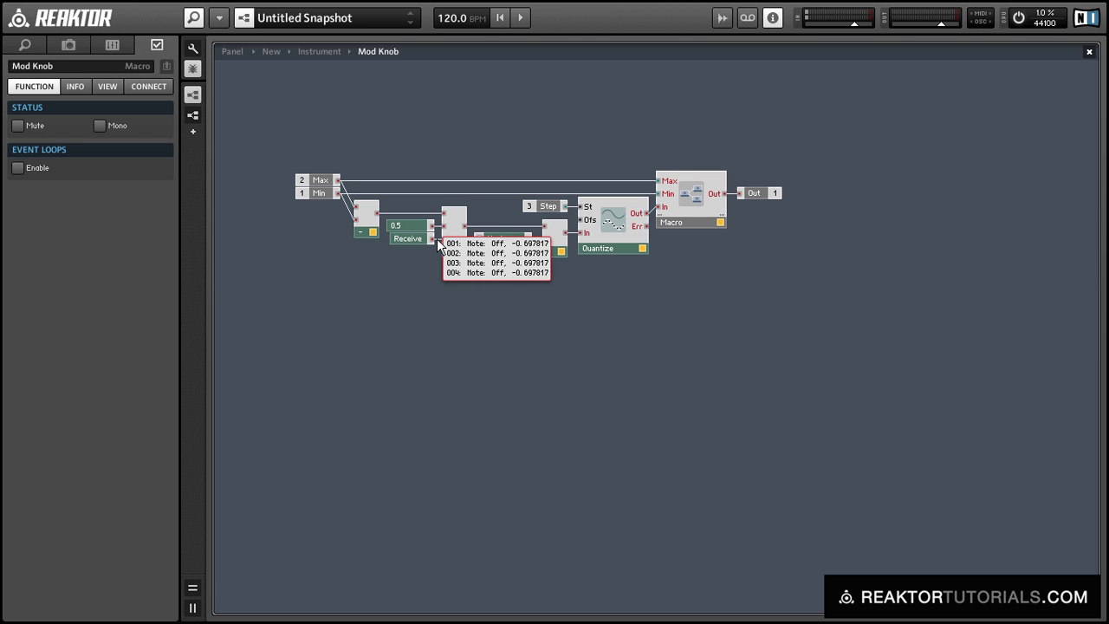
click(402, 240)
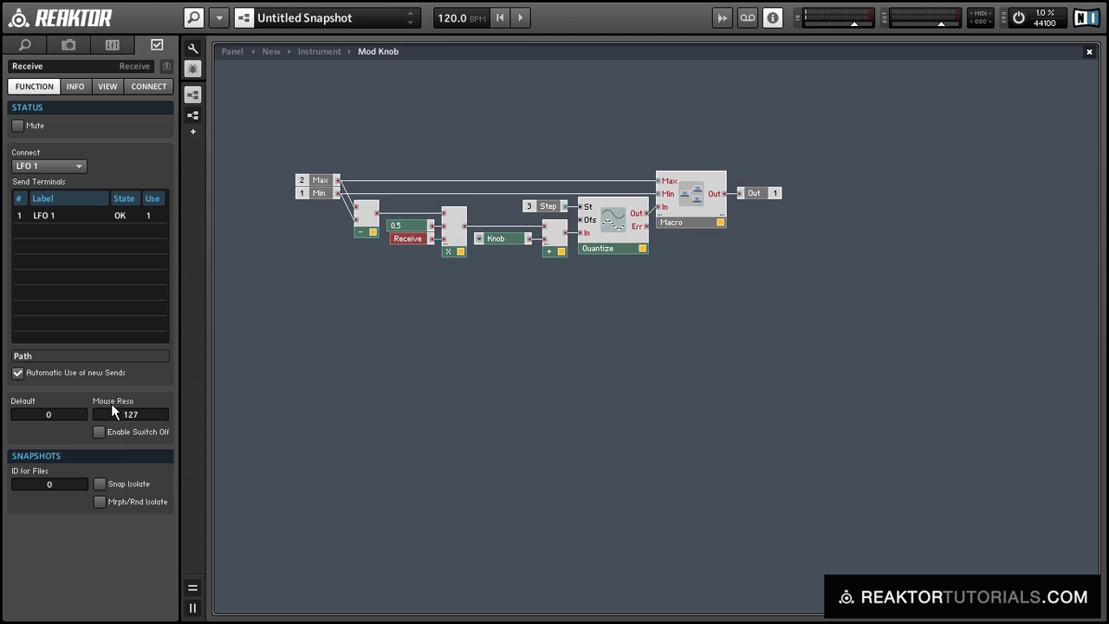
Step: Insert a Knob named 'Depth' inside Mod Knob and place it beside the Receive module
click(364, 329)
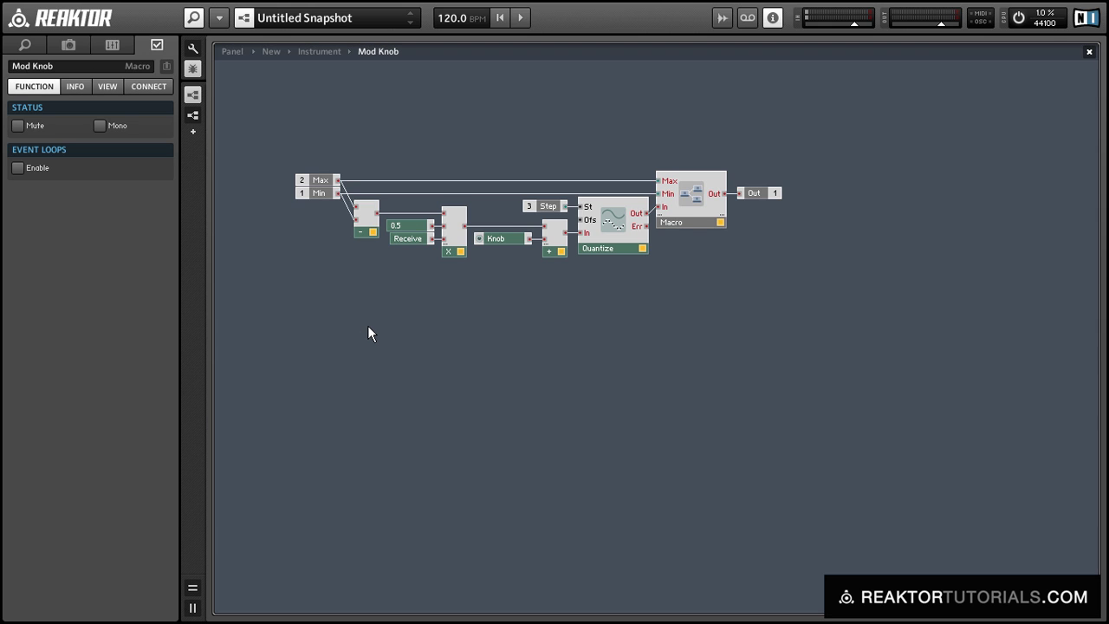
double_click(367, 324)
text(knob)
key(Return)
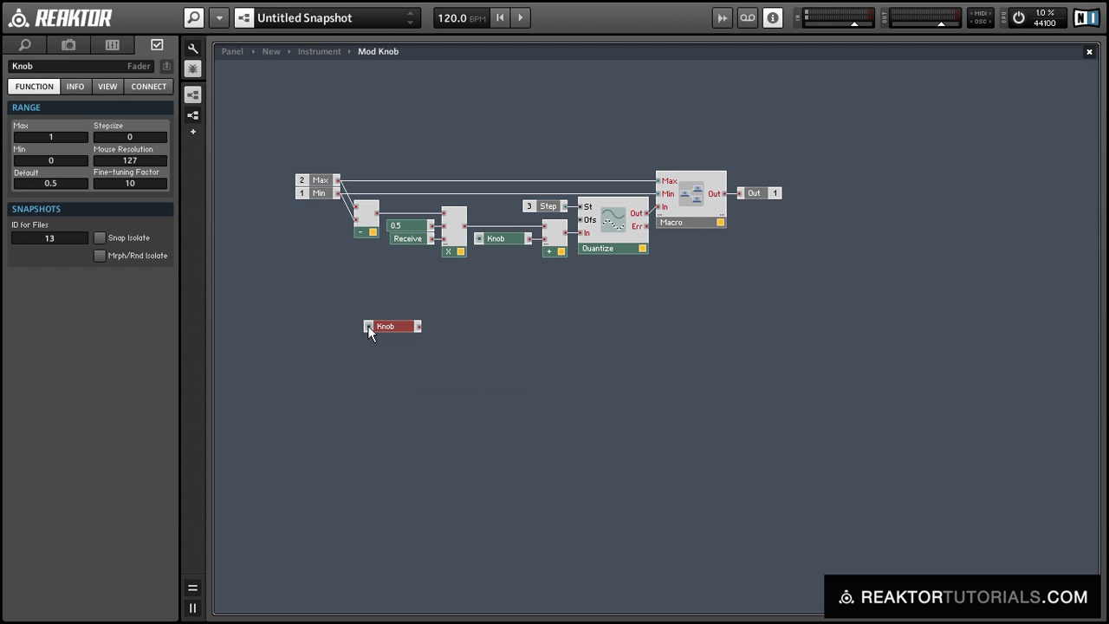
click(47, 62)
text(D)
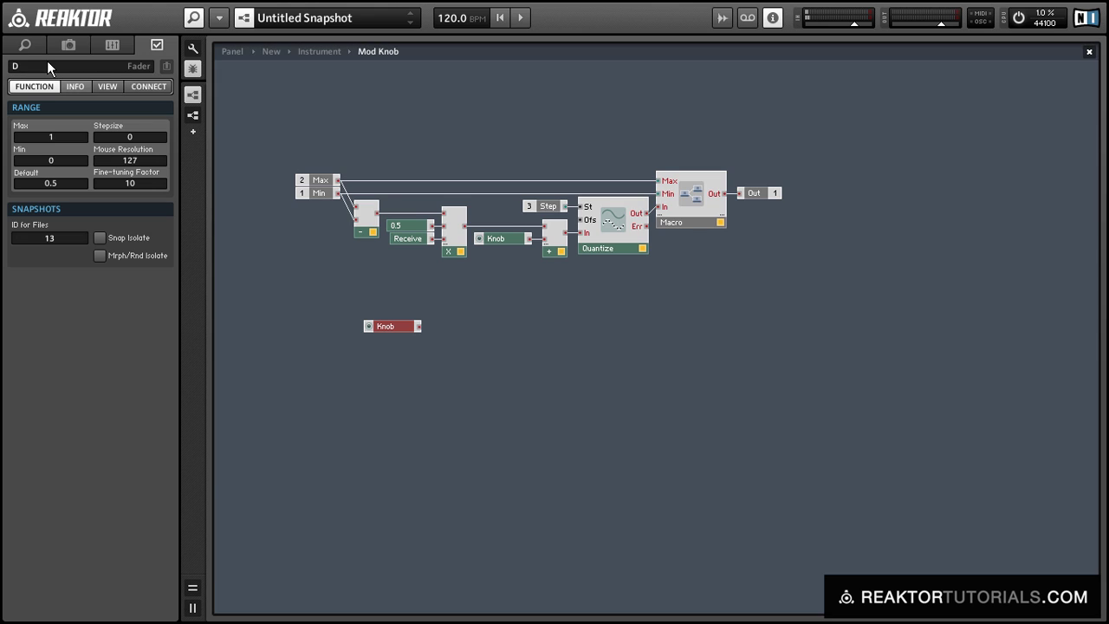
text(epth)
key(Return)
click(106, 87)
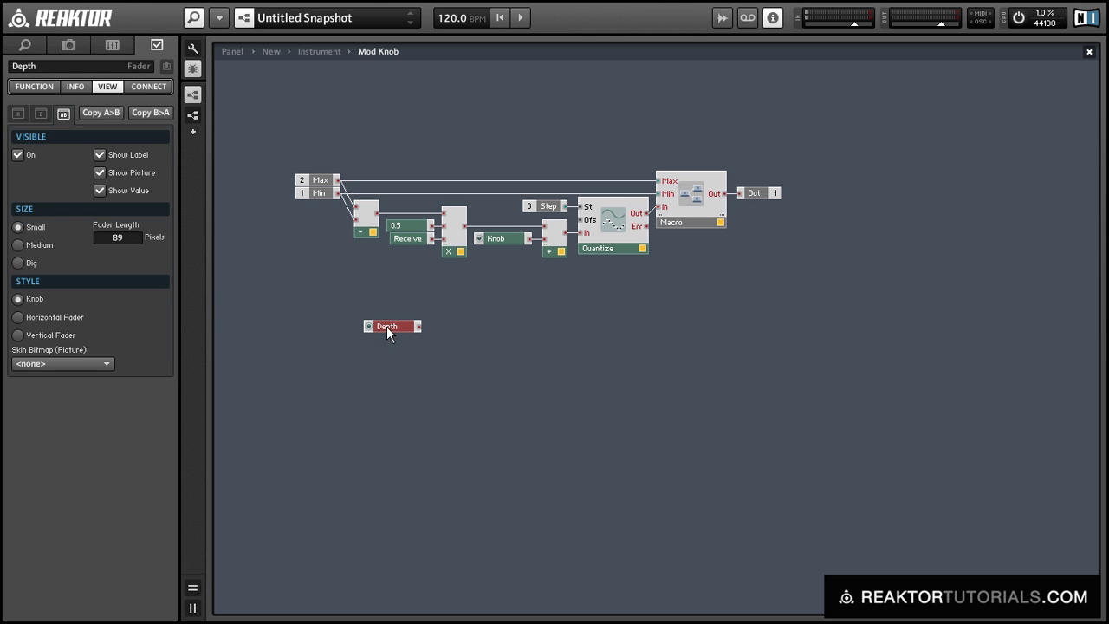
drag(386, 325, 443, 252)
Step: Shift the Step, Knob, Add and Quantize modules down and return to the Instrument level
drag(506, 207, 615, 240)
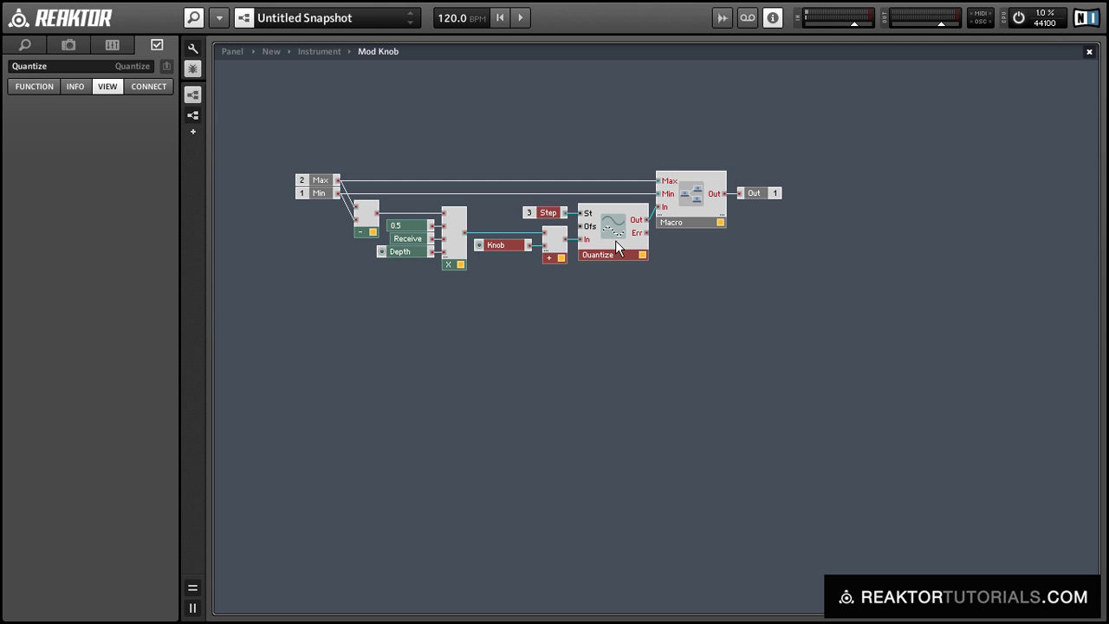
click(580, 296)
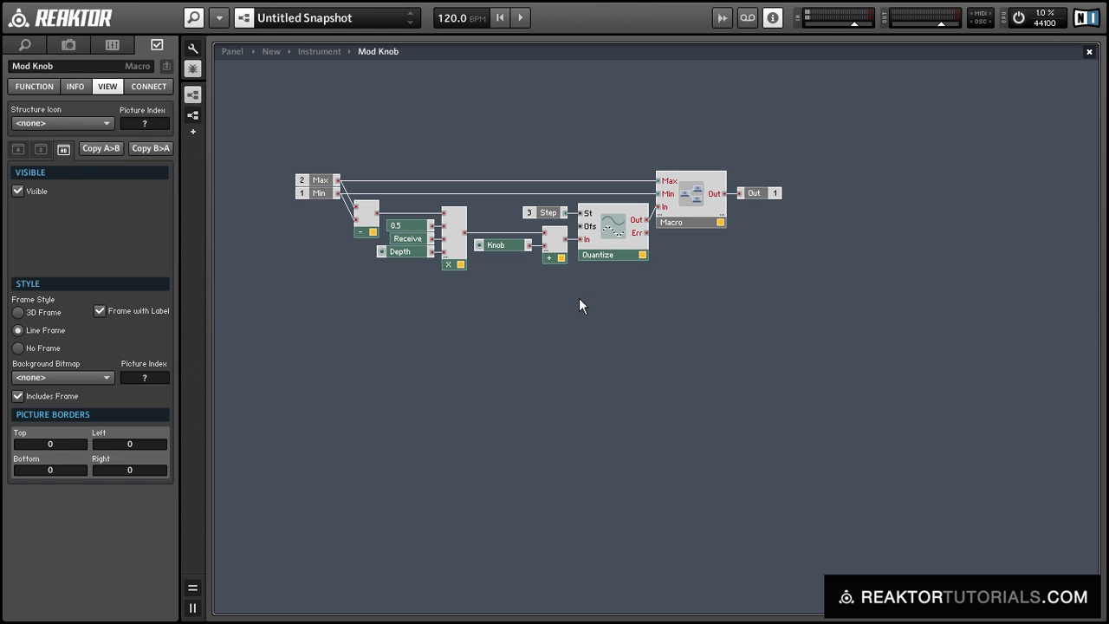
double_click(580, 300)
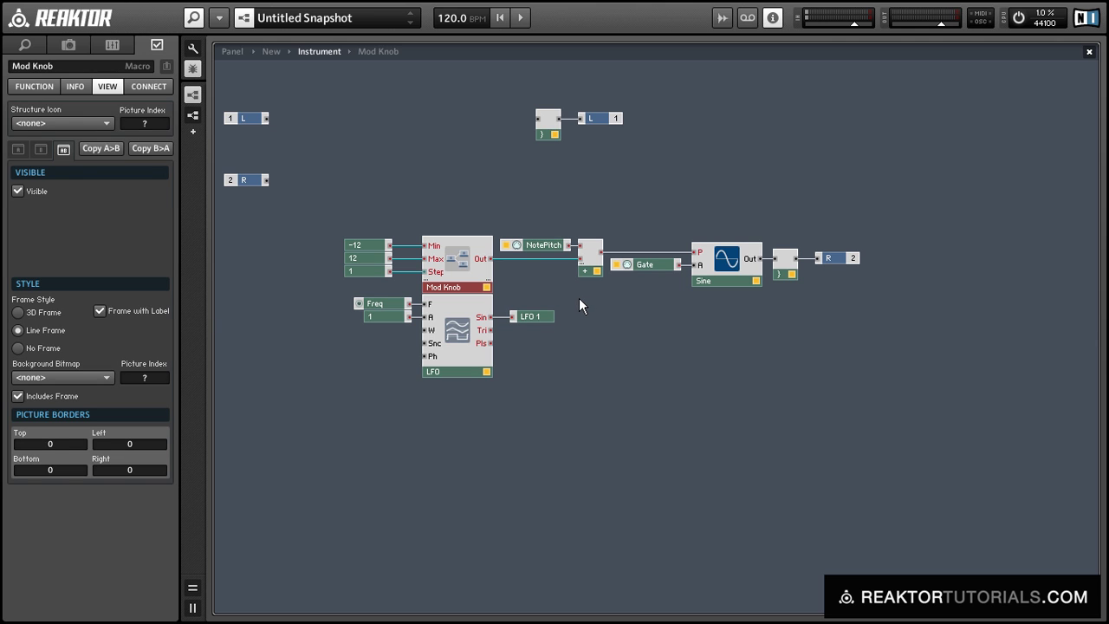
Step: Duplicate Mod Knob with its -12/12/1 constants next to the LFO, deleting the Freq knob
click(515, 284)
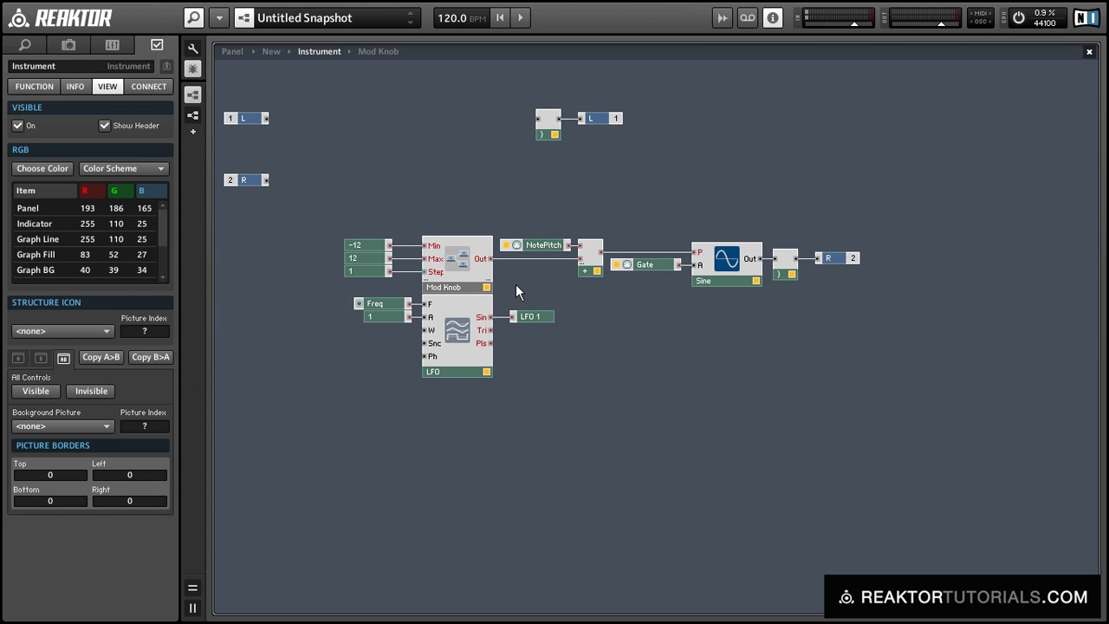
drag(324, 206, 390, 271)
drag(354, 212, 367, 378)
click(385, 304)
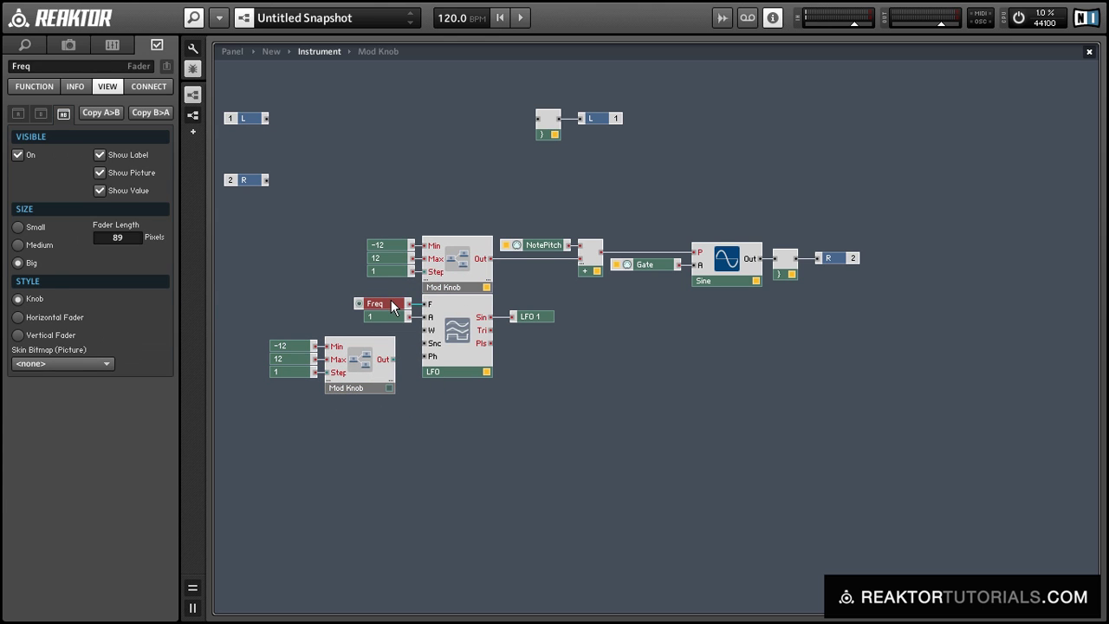
key(Delete)
drag(278, 336, 426, 304)
click(260, 293)
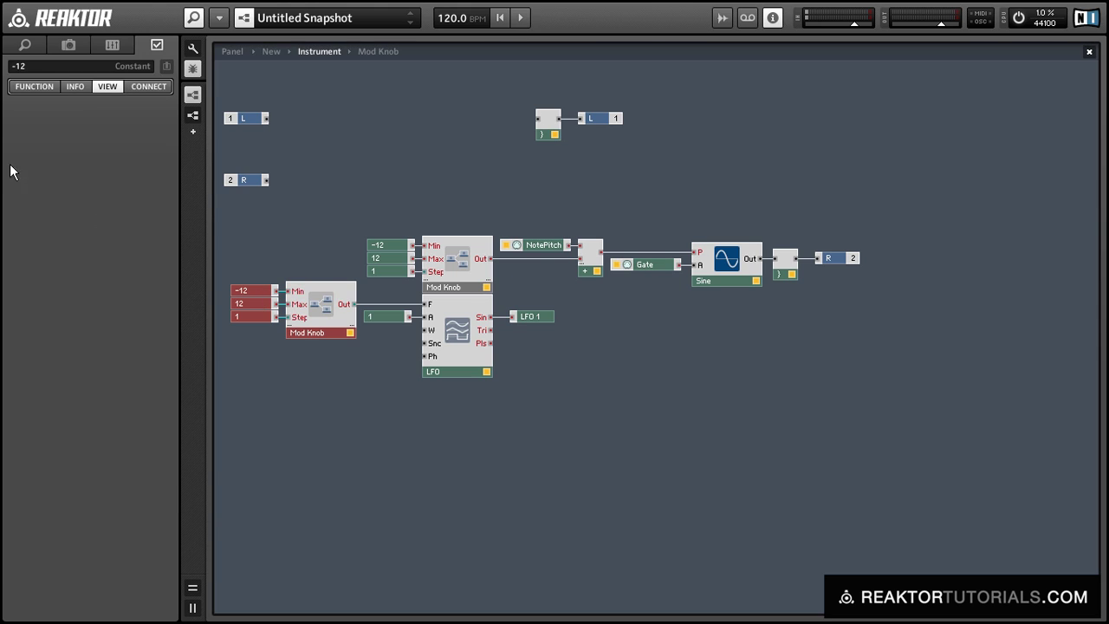
Step: Set the copy's Min constant to 0.1 and its Step constant to 0.1
click(26, 87)
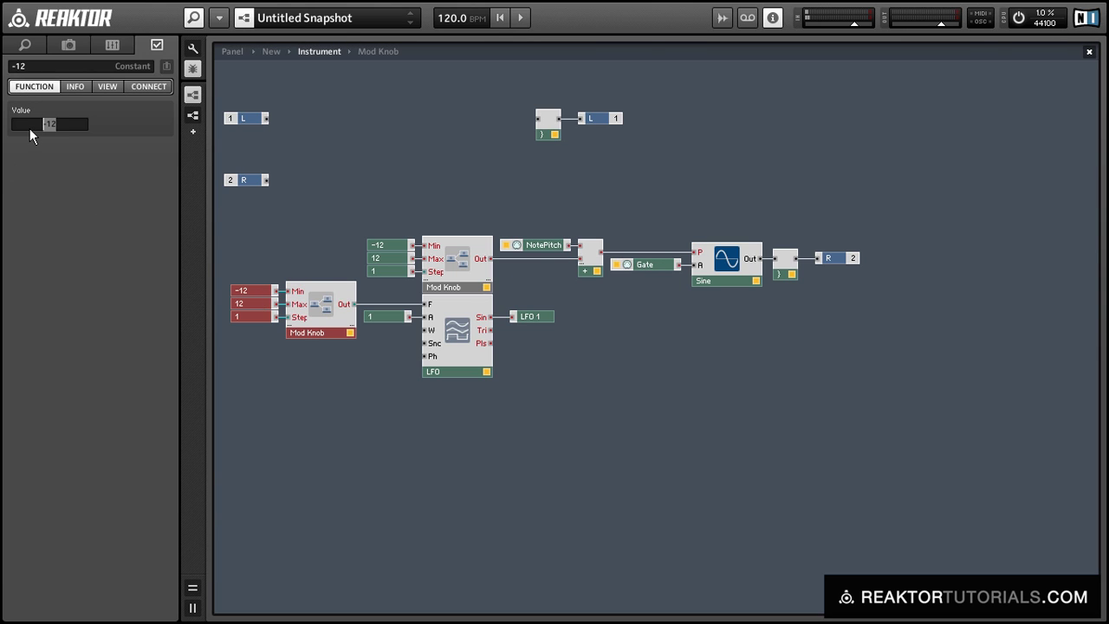
click(40, 133)
text(.1)
key(Return)
click(246, 340)
click(250, 313)
click(28, 127)
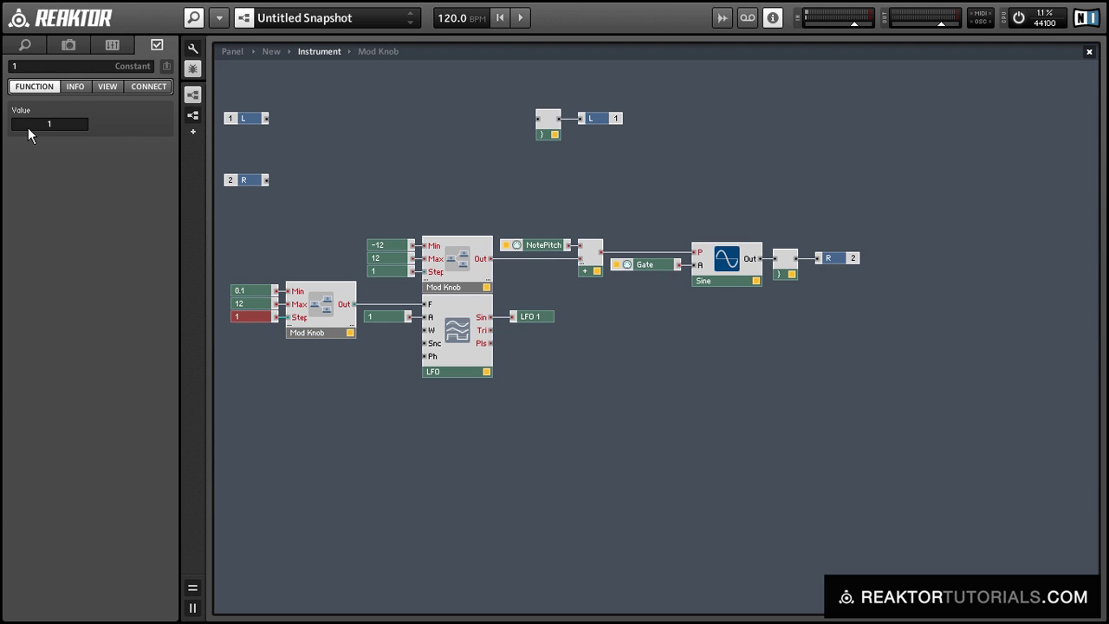
text(1)
click(277, 392)
Step: Inside the copy, set the Knob to 0.1–12 in 0.1 steps with default 6.1
double_click(317, 305)
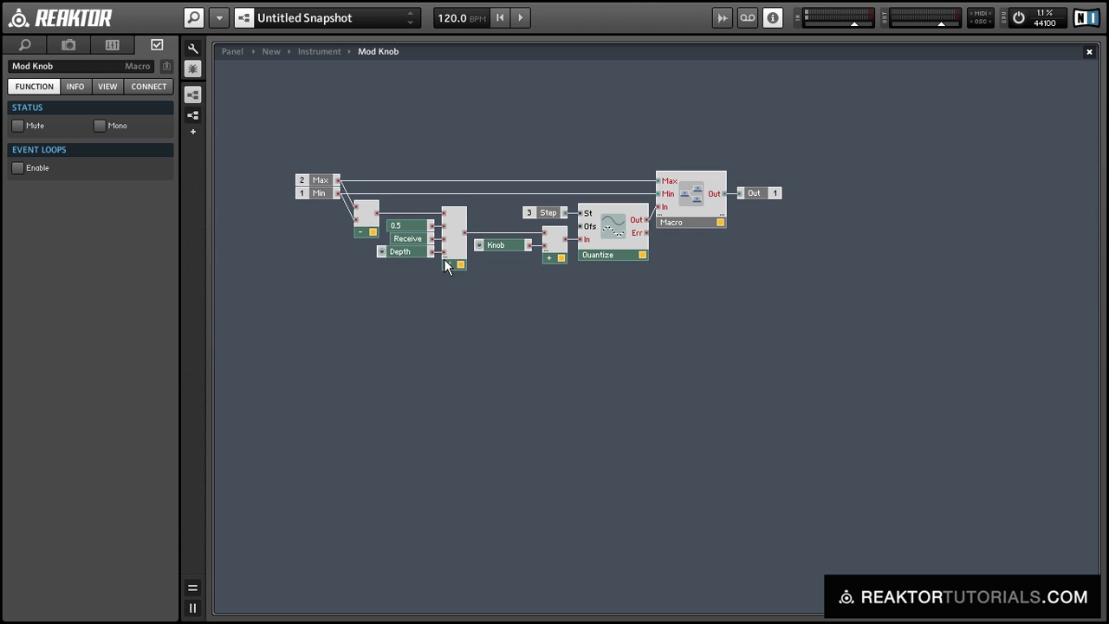
click(489, 247)
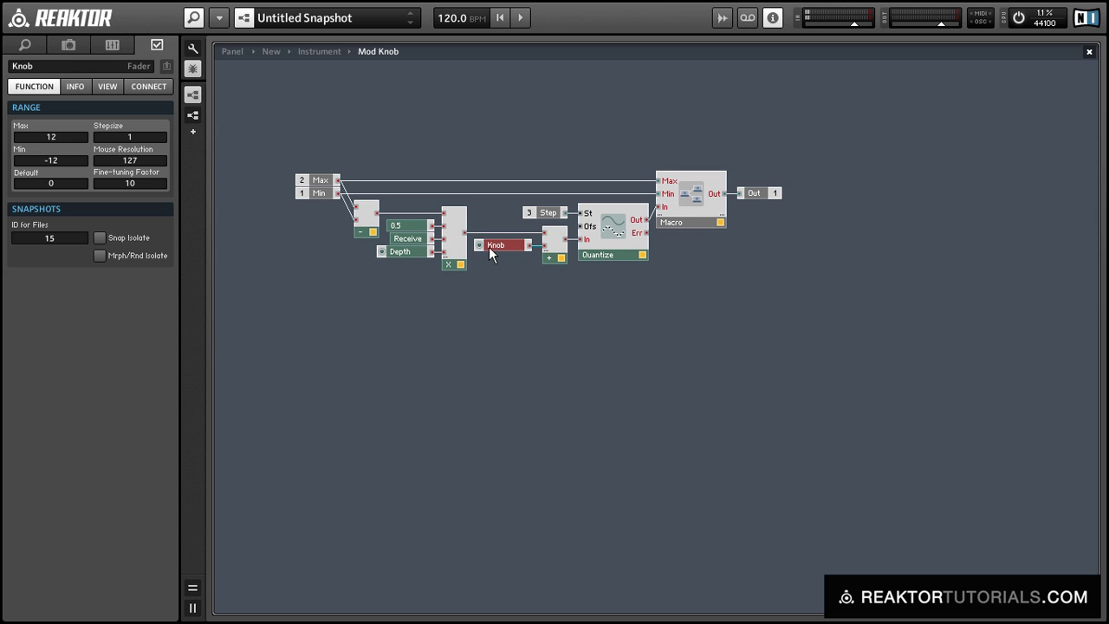
click(61, 137)
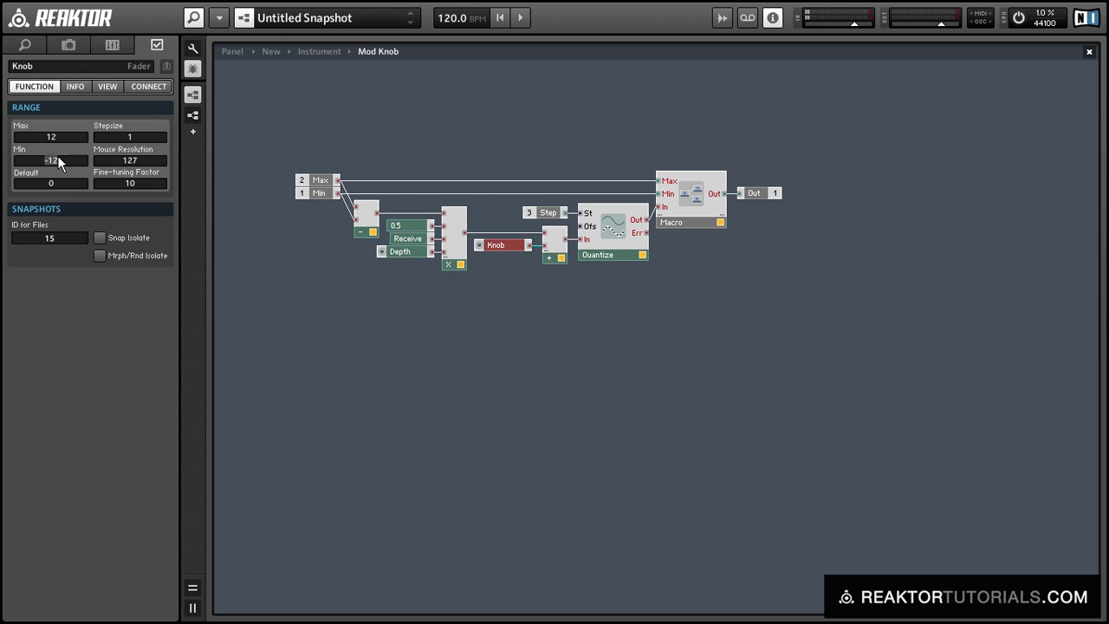
key(Return)
click(259, 242)
click(487, 245)
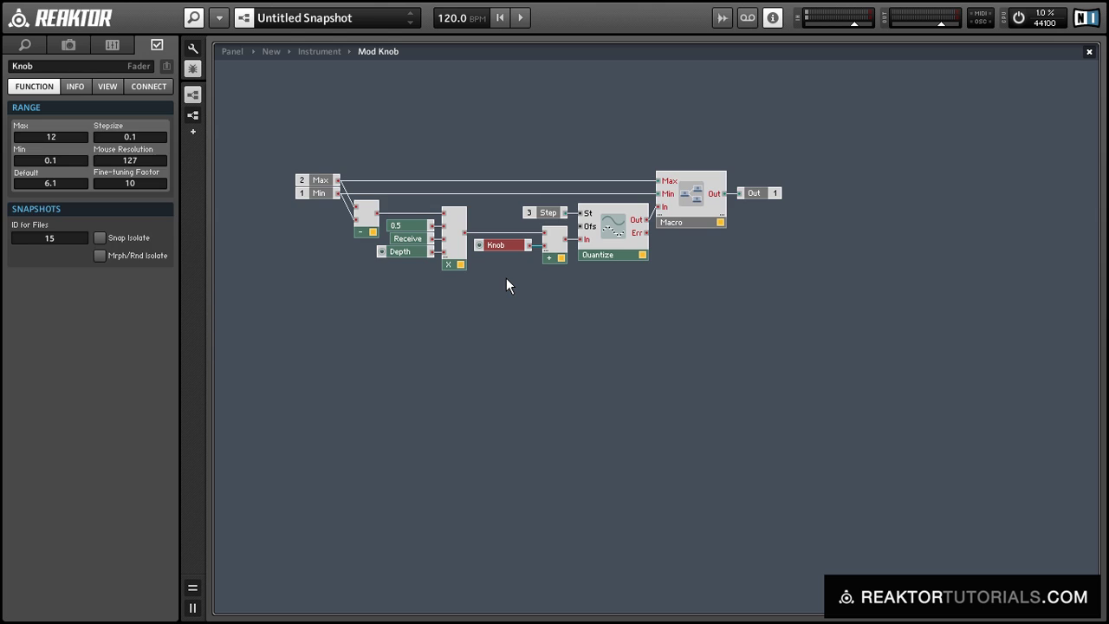
double_click(506, 277)
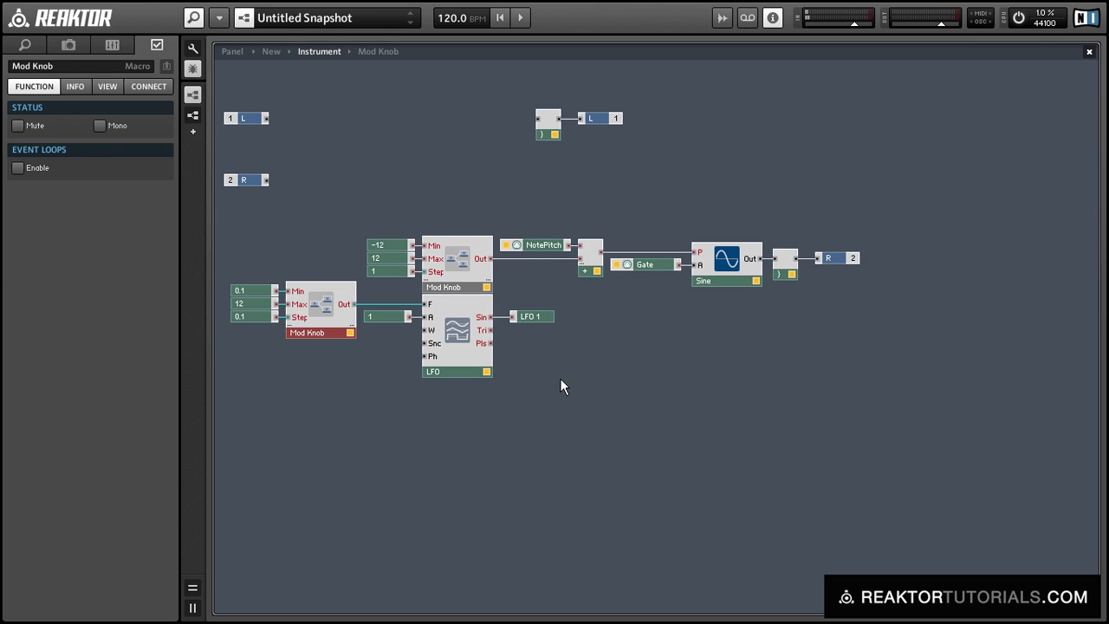
Step: Duplicate the LFO group with its rate Mod Knob and constants below the original
drag(559, 387, 310, 322)
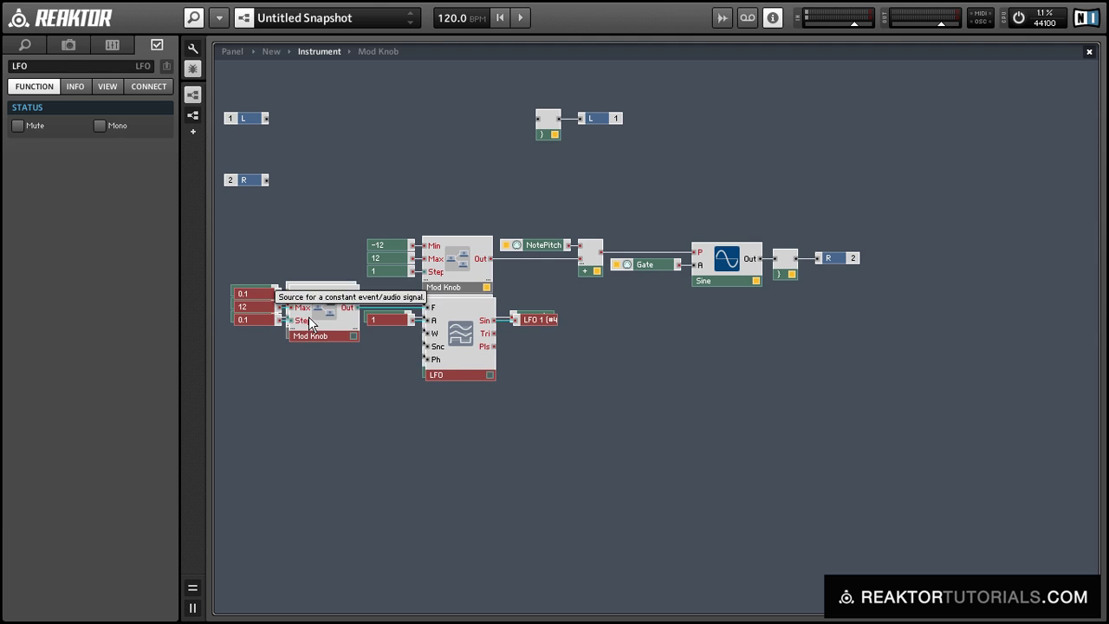
drag(461, 353, 461, 429)
click(534, 454)
Step: Rename the copy's send to 'LFO 2' and show the instrument panel
click(544, 400)
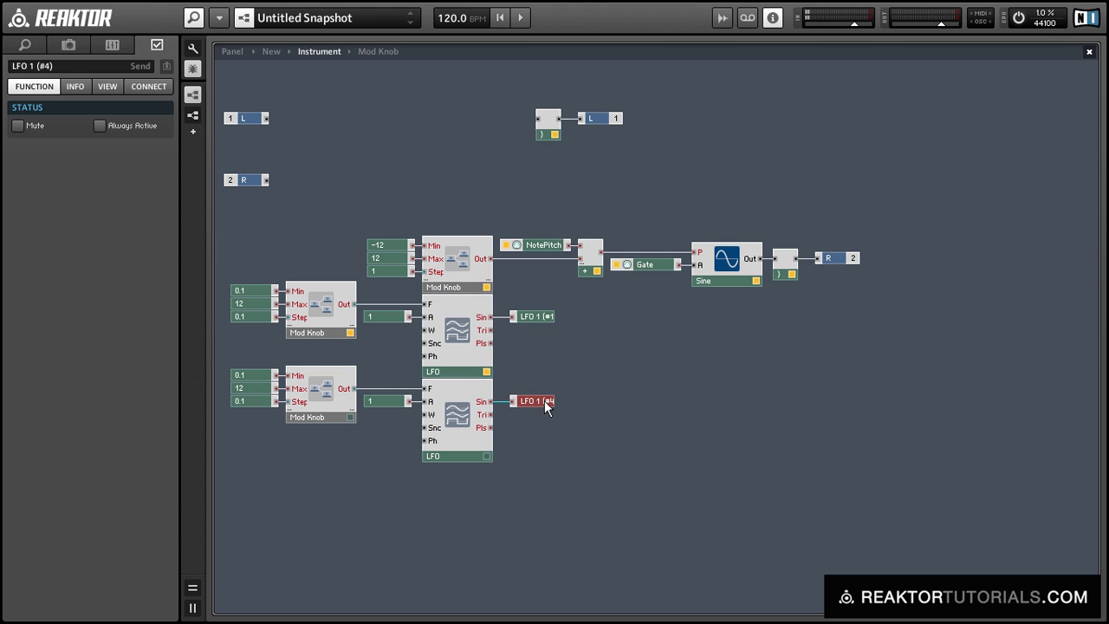
click(34, 66)
text(LFO )
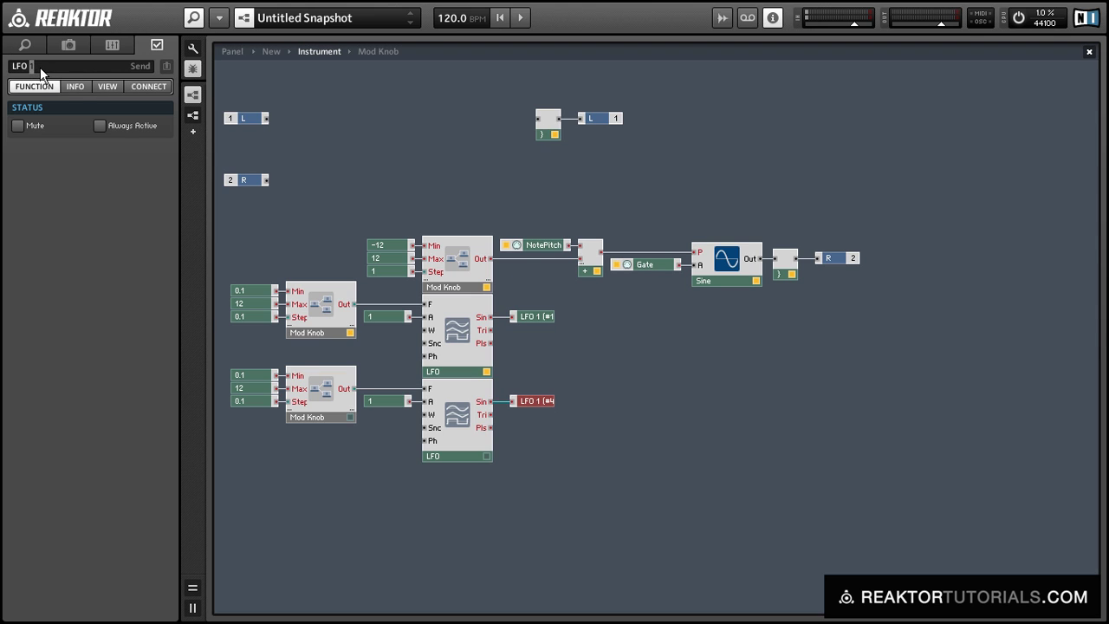
text(2)
click(551, 411)
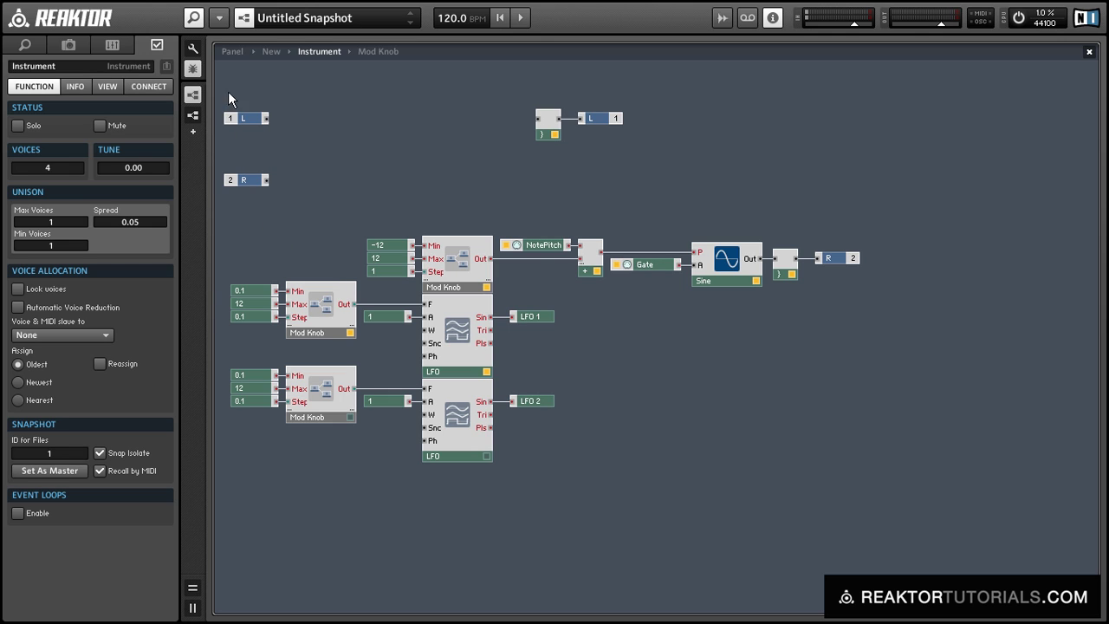
click(231, 52)
Step: With panel editing on, pull the stacked Mod Knob controls apart side by side
click(192, 48)
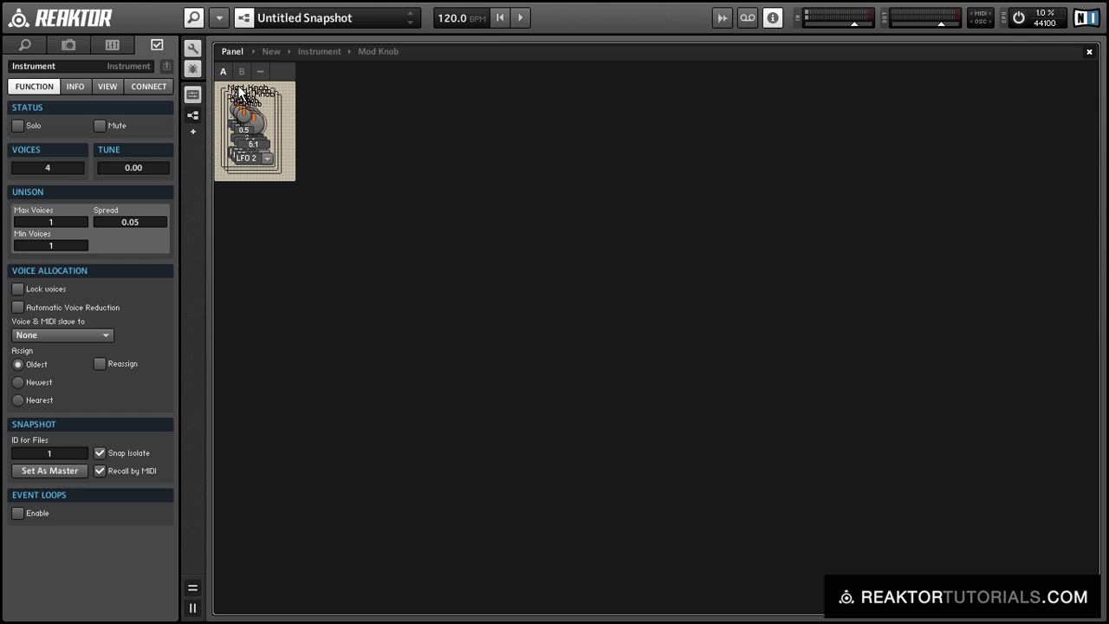
click(262, 95)
drag(262, 100, 425, 124)
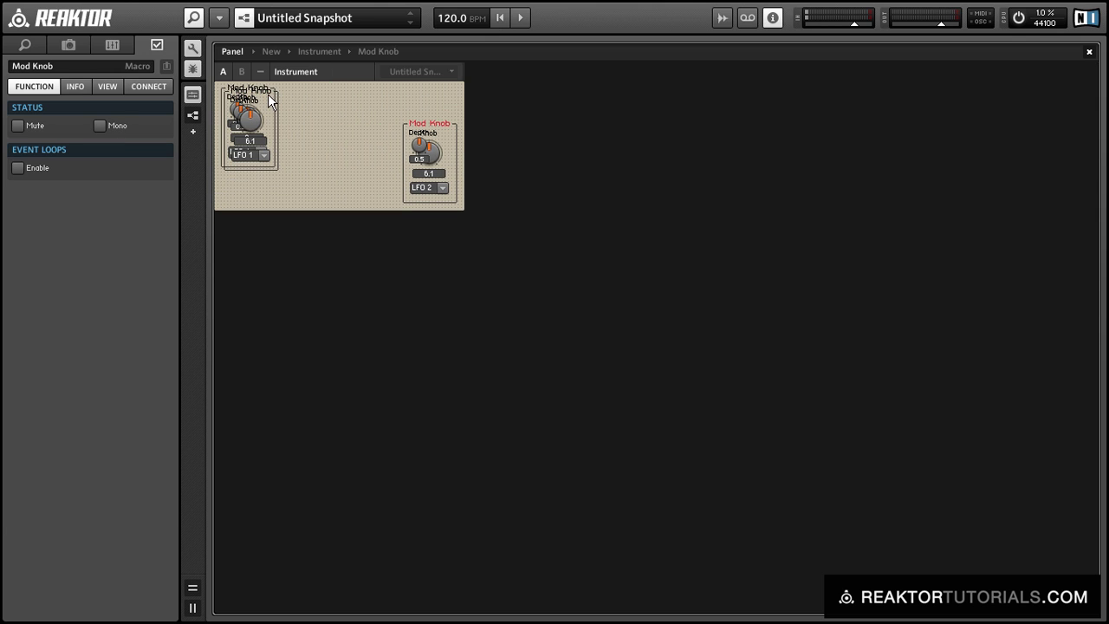
drag(267, 95, 329, 93)
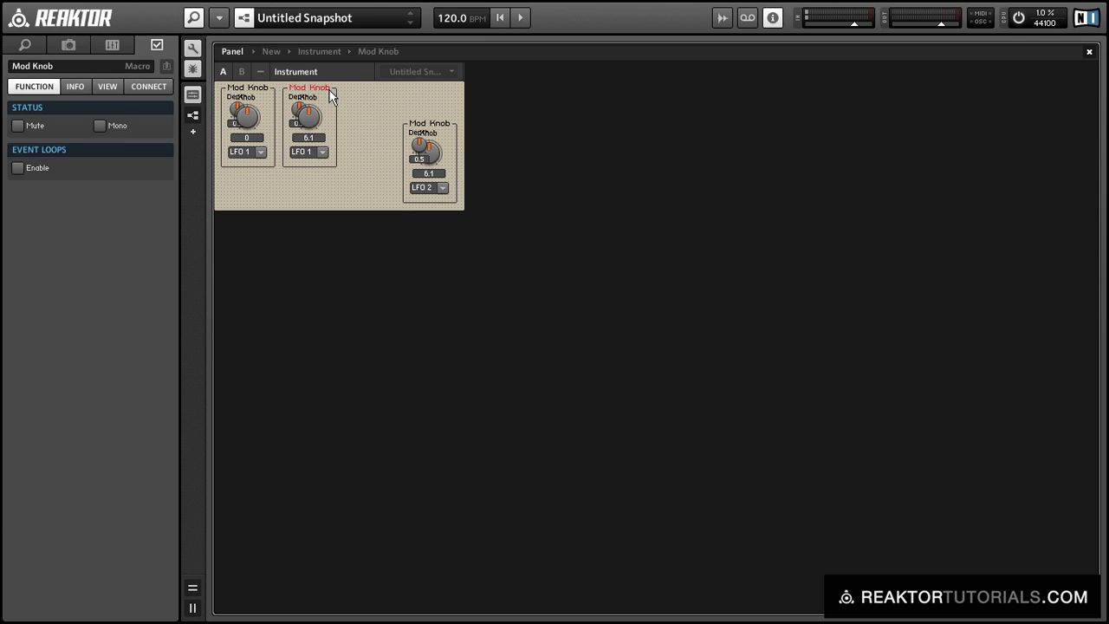
Step: Place each module's Depth knob below its LFO selector and align the third Mod Knob beside the second
click(227, 105)
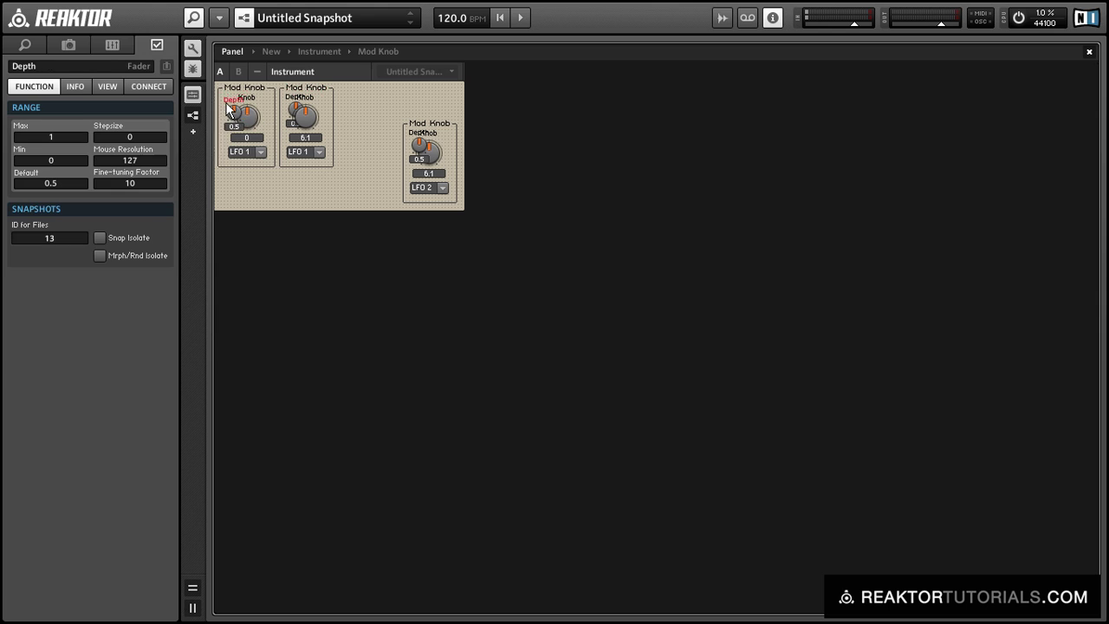
drag(227, 106, 239, 165)
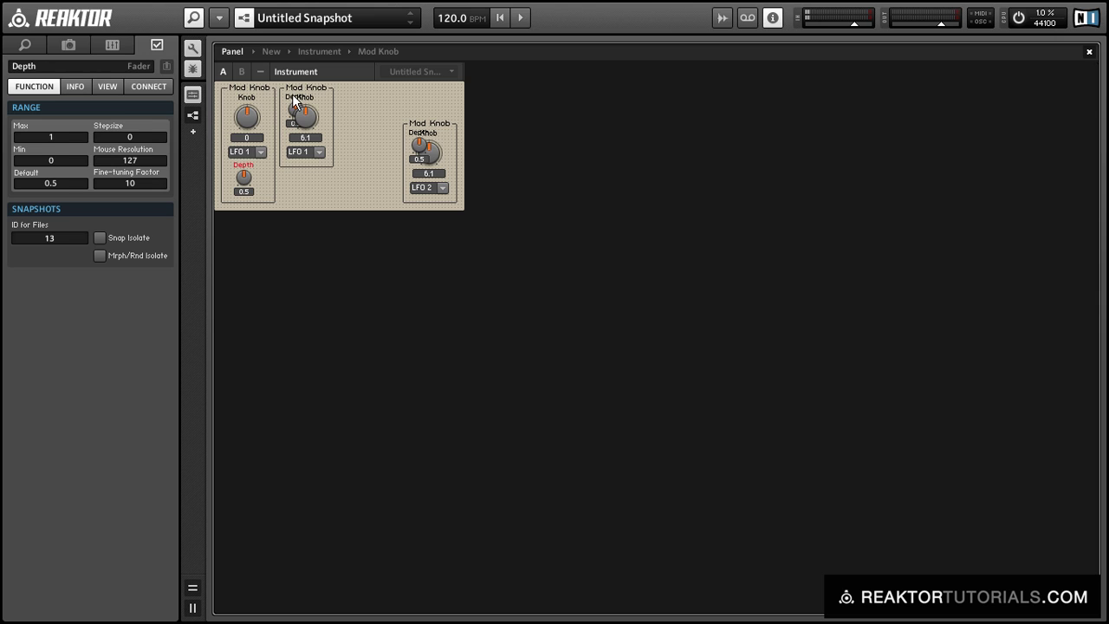
drag(292, 94, 297, 168)
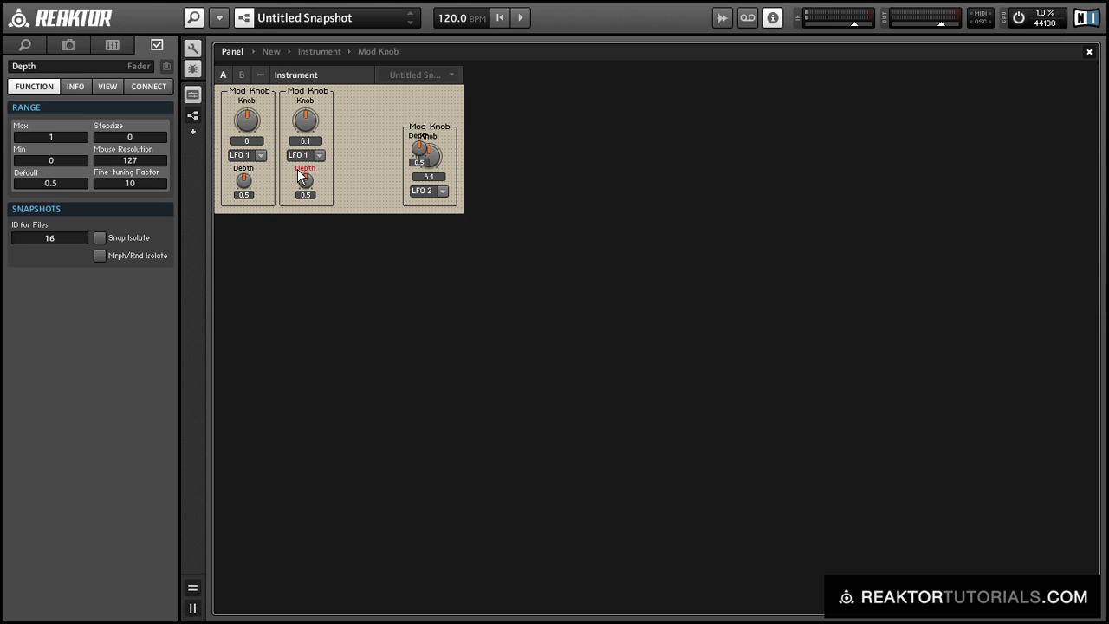
drag(410, 145, 422, 219)
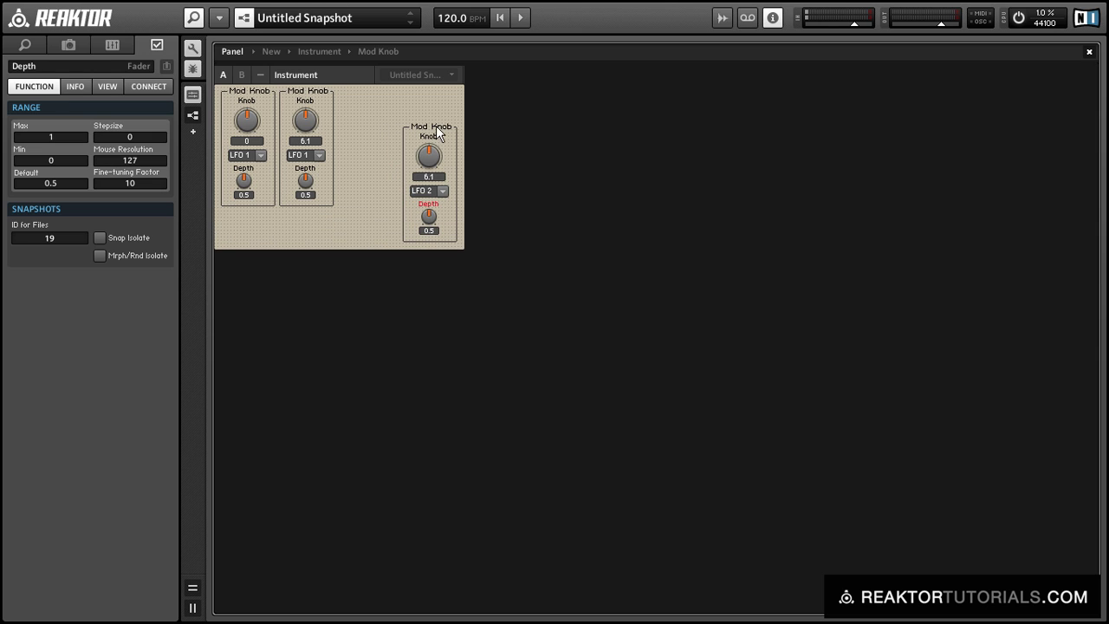
drag(436, 125, 374, 95)
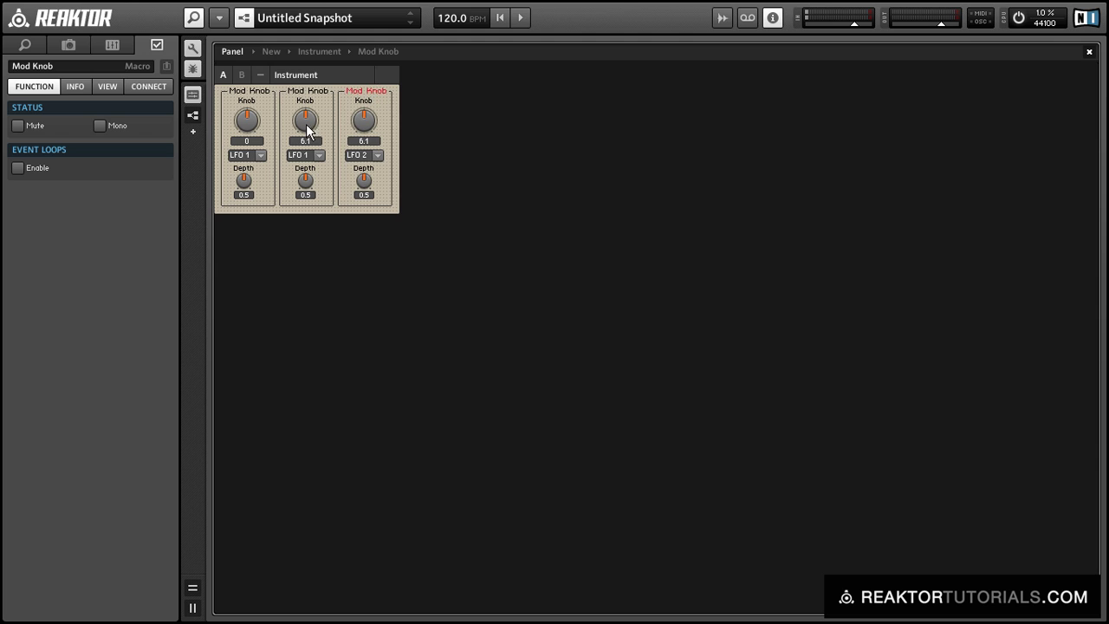
Step: Leave panel editing and set the second and third modules' LFO selectors to Off
click(192, 49)
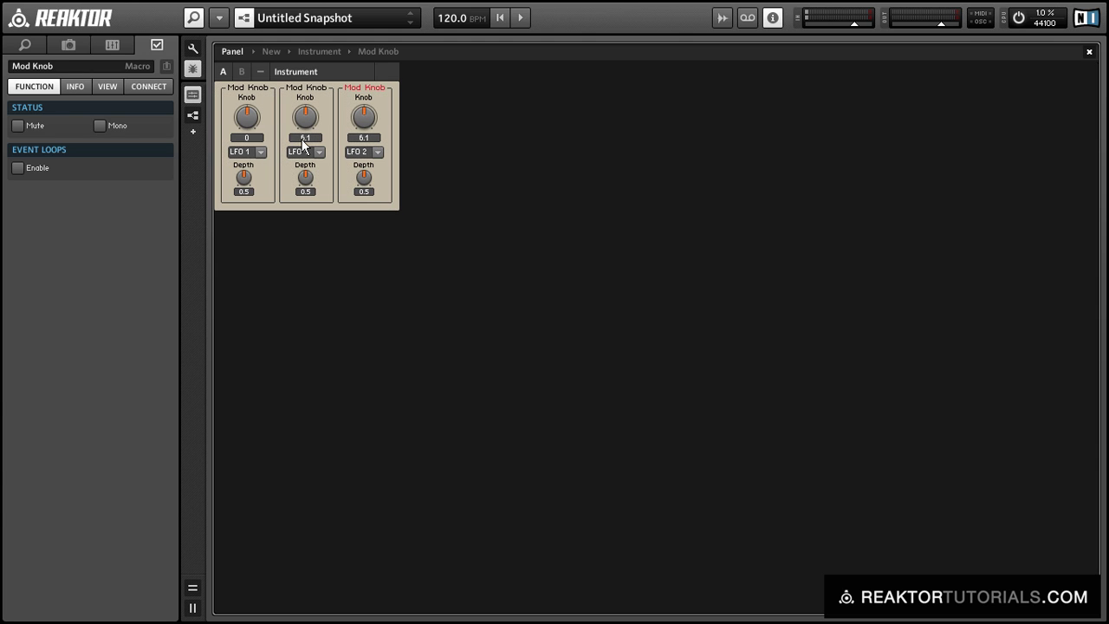
click(303, 153)
click(295, 171)
click(356, 153)
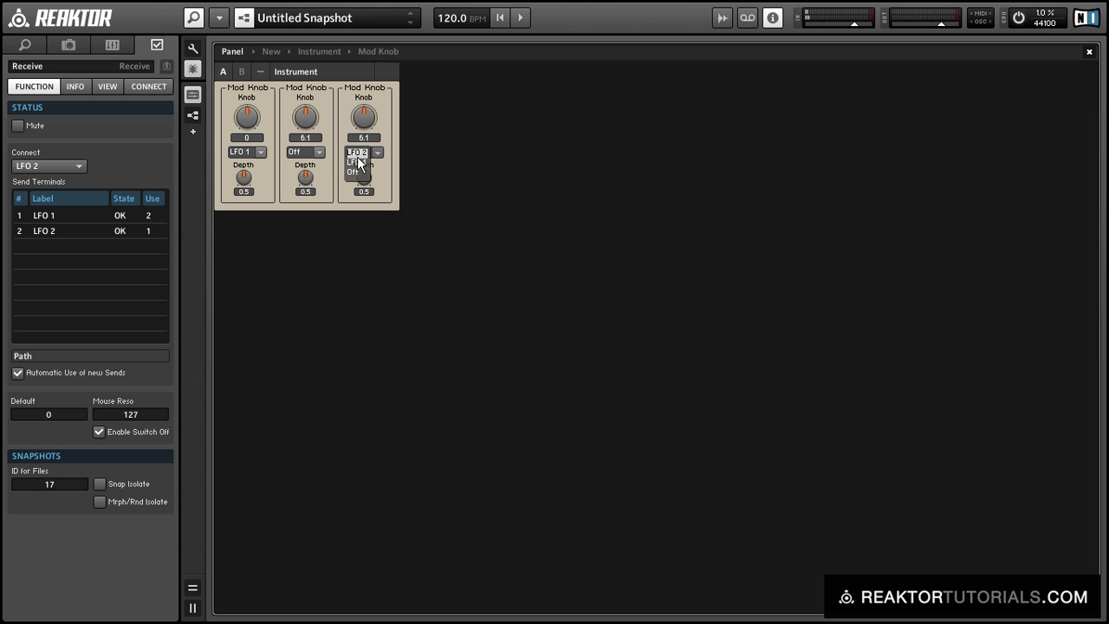
click(355, 172)
Step: Route the second module to LFO 2 and raise its Depth to 1
drag(312, 120, 312, 153)
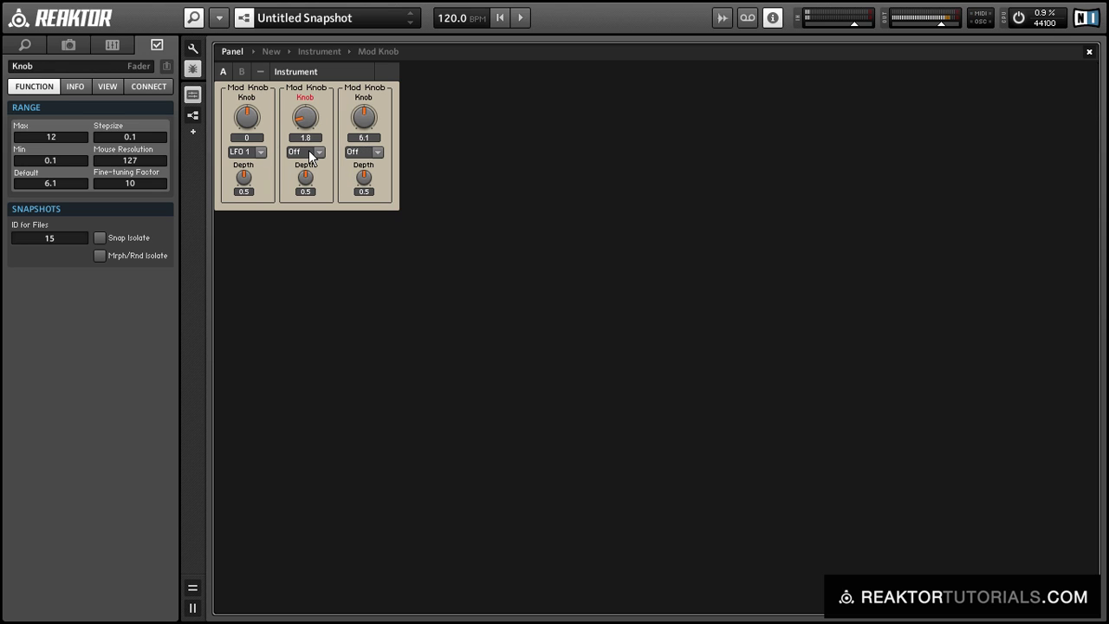
click(305, 152)
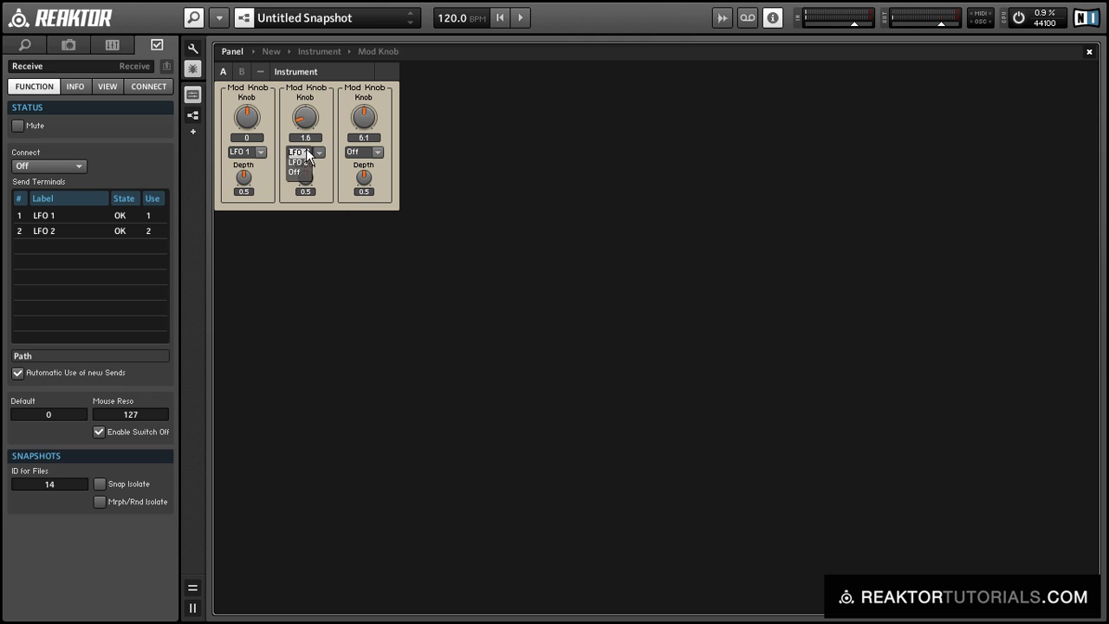
click(304, 172)
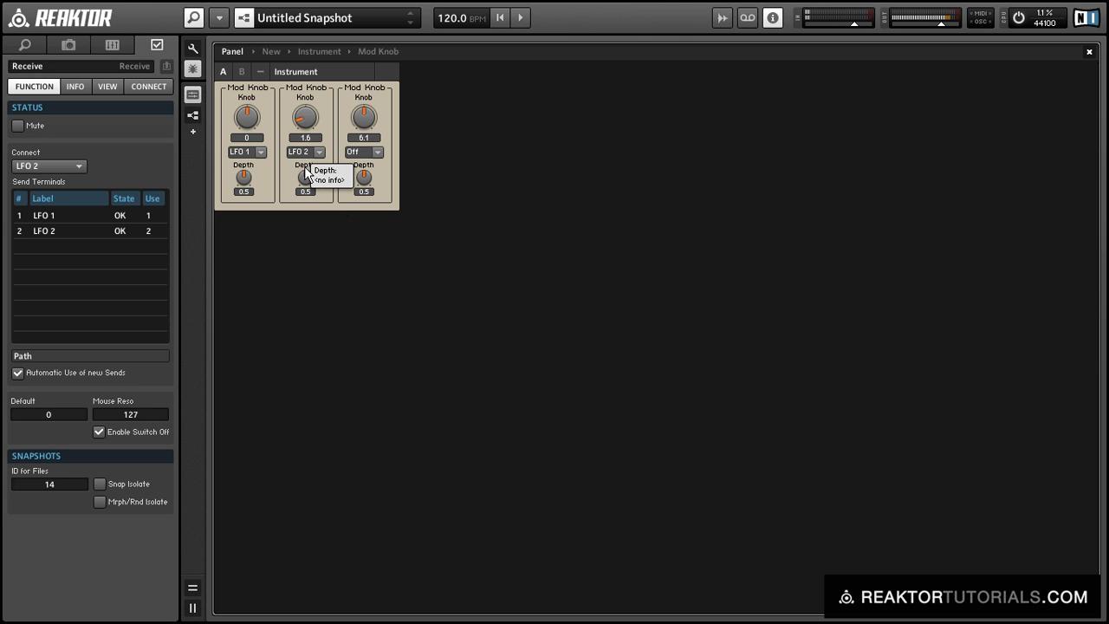
mouse_move(364, 121)
mouse_down()
mouse_move(355, 67)
mouse_move(352, 109)
mouse_up()
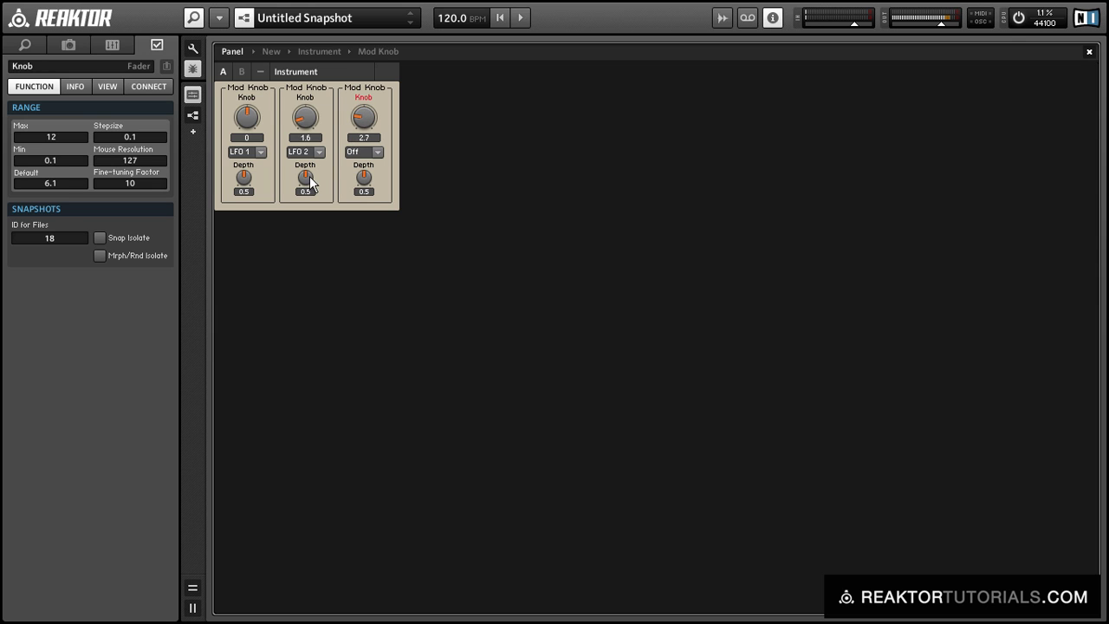
drag(310, 181, 304, 117)
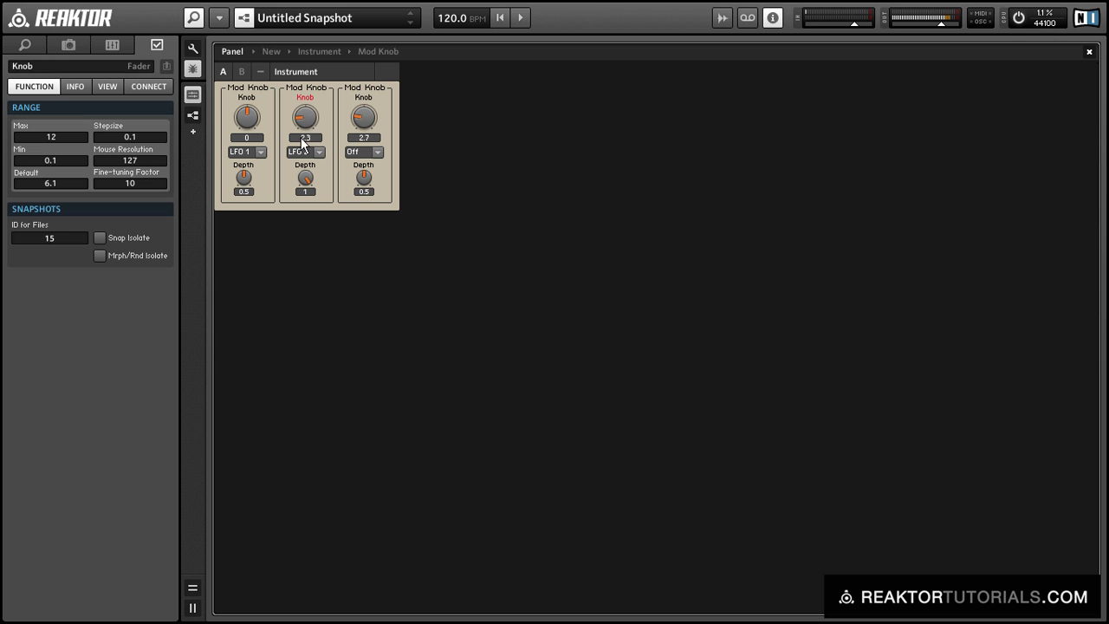